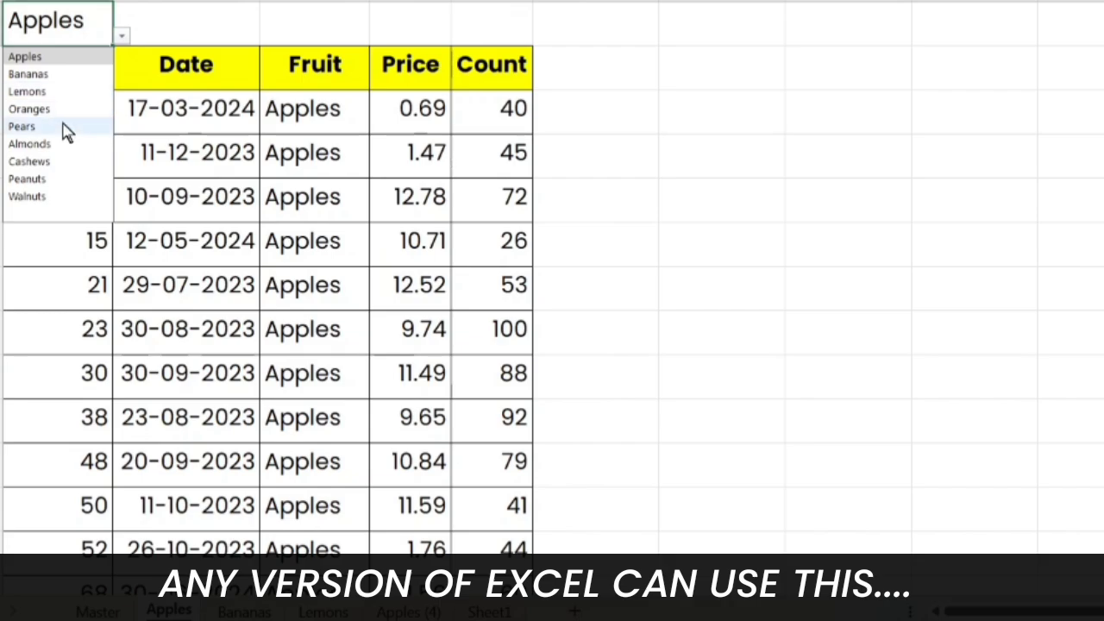
Choose Pears from the fruit drop-down list above the filtered table.
{"action": "left_click", "coordinate": [66, 127]}
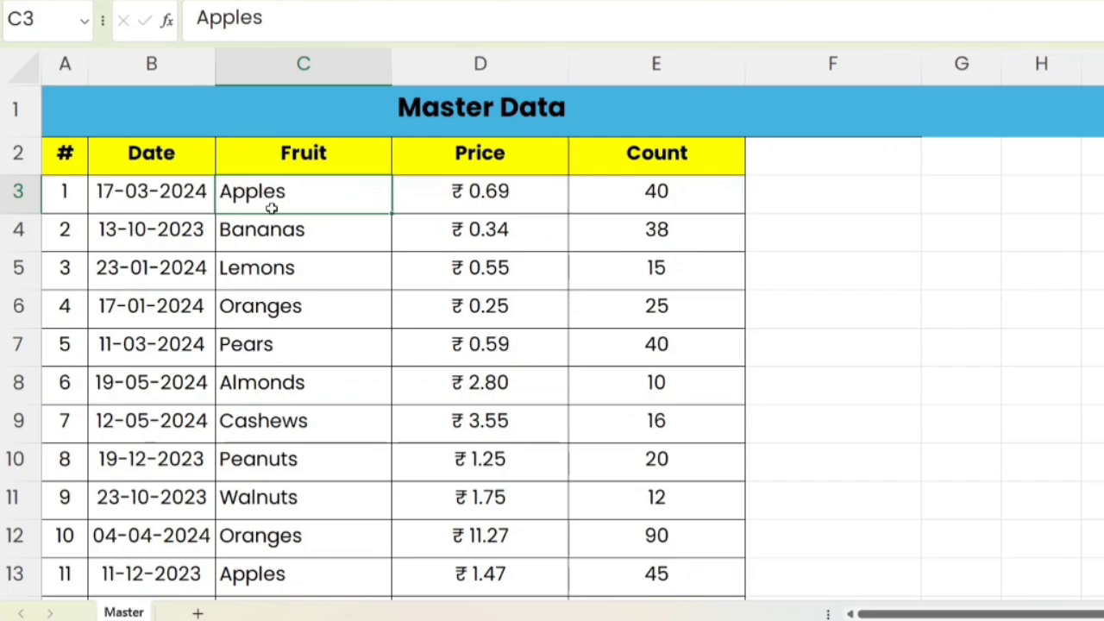
Copy all fruit names from C3 down on the Master sheet and paste them into a new worksheet starting at A2.
{"action": "key", "text": "ctrl+shift+Down"}
{"action": "key", "text": "ctrl+c"}
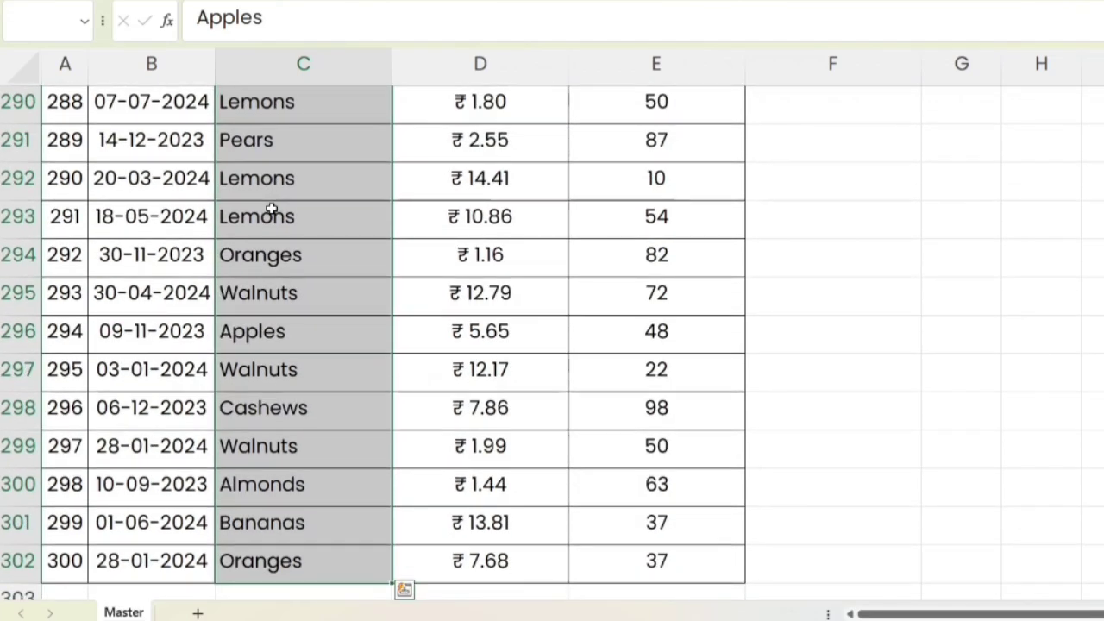
{"action": "left_click", "coordinate": [199, 613]}
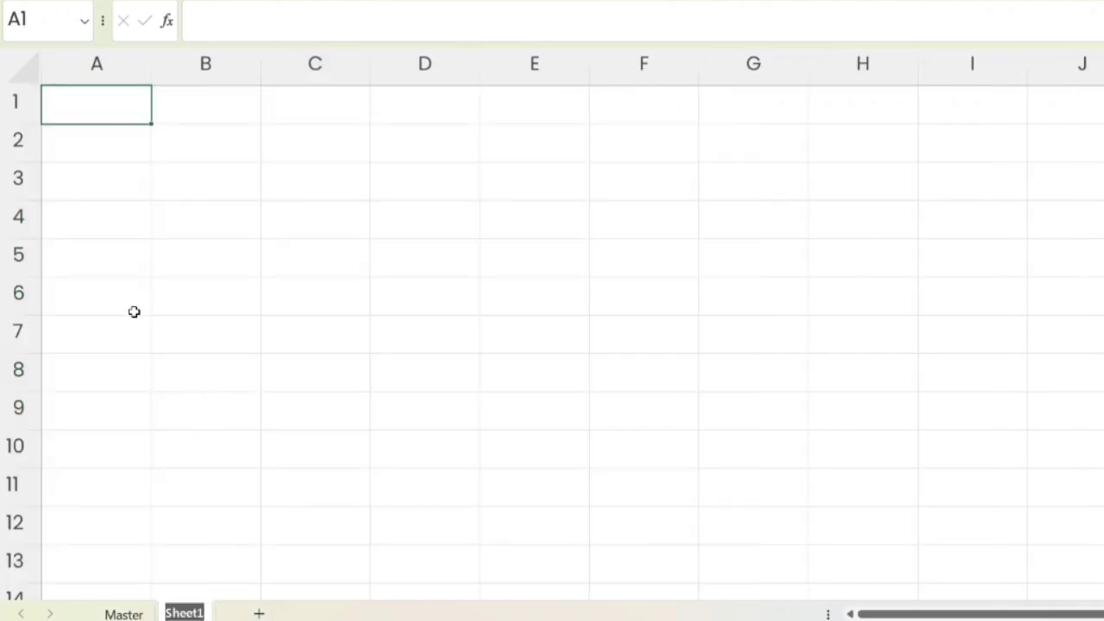
{"action": "left_click", "coordinate": [131, 263]}
{"action": "left_click", "coordinate": [121, 142]}
{"action": "key", "text": "ctrl+v"}
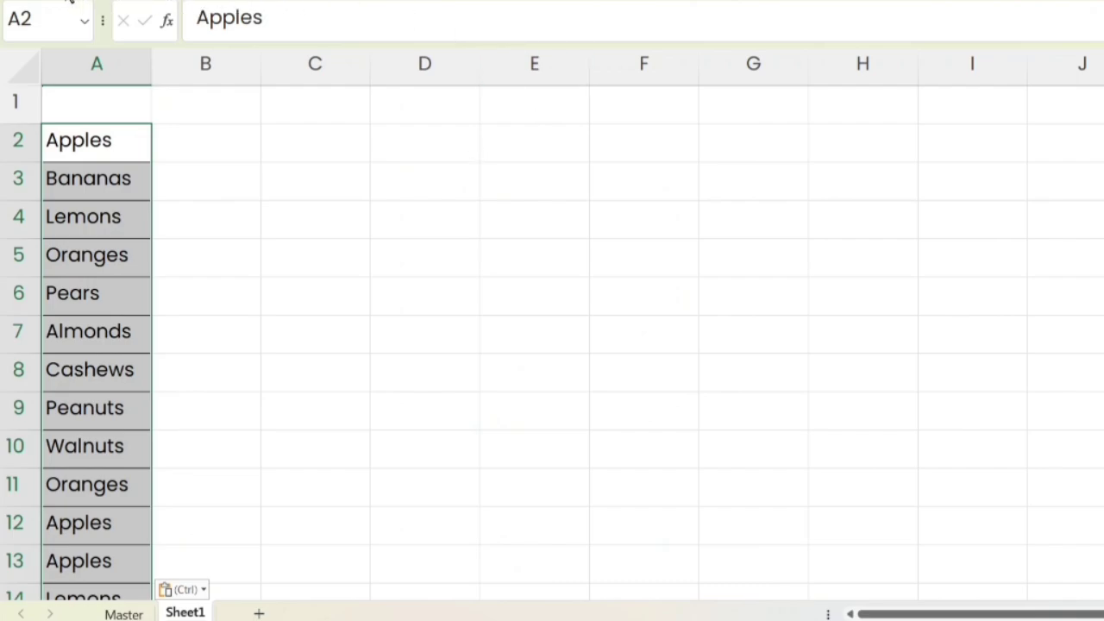
Remove the duplicate values from the pasted fruit list in column A, treating the data as having no headers.
{"action": "left_click", "coordinate": [369, 24]}
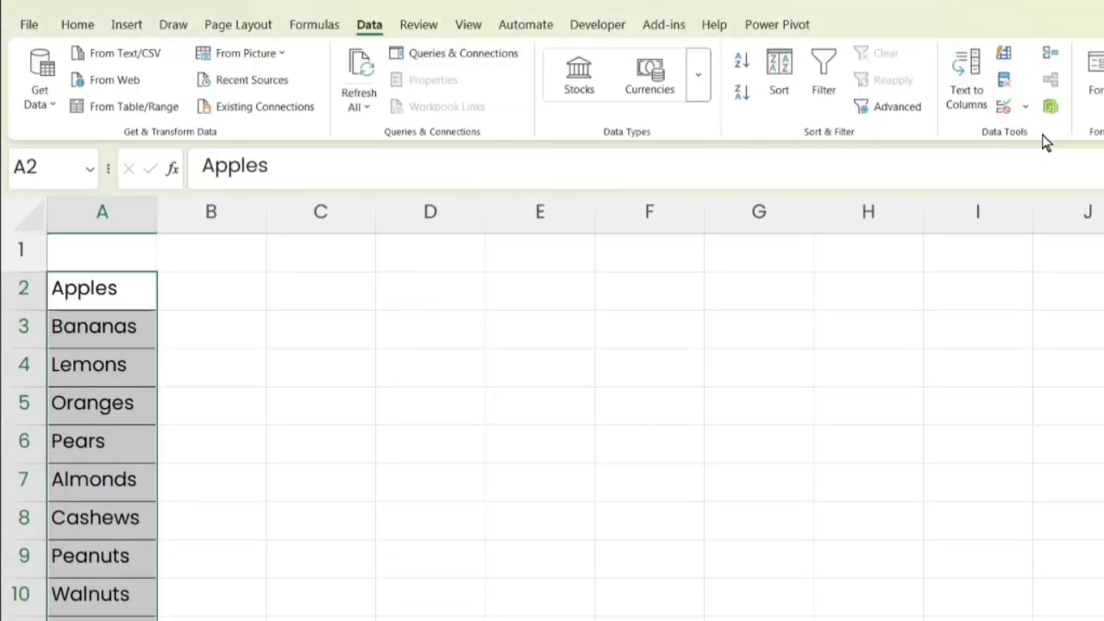
{"action": "left_click", "coordinate": [1008, 80]}
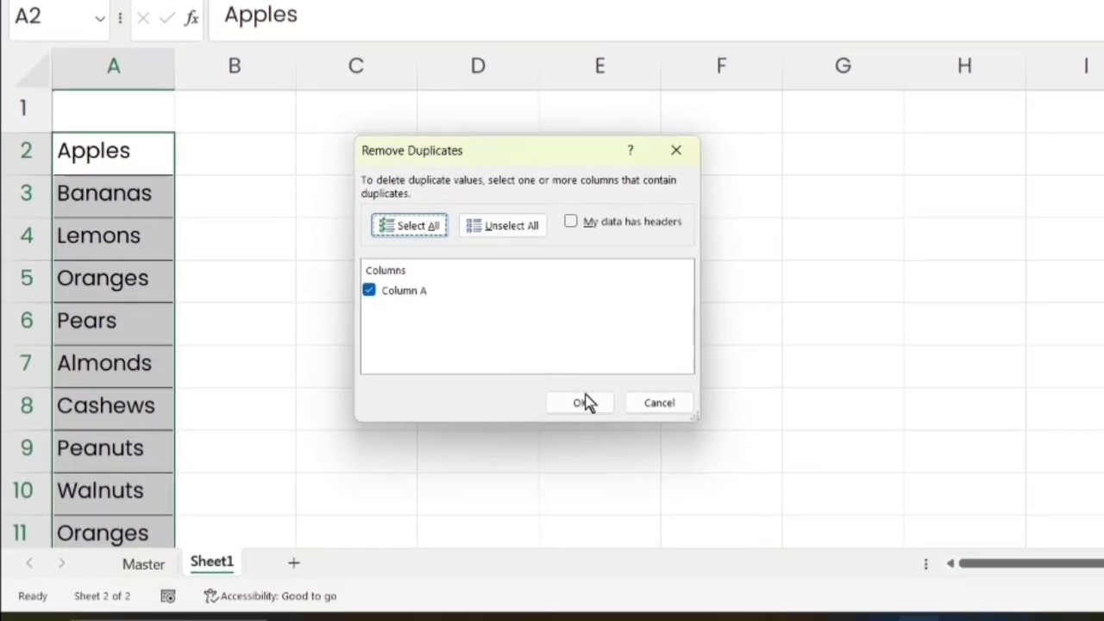
{"action": "left_click", "coordinate": [525, 515]}
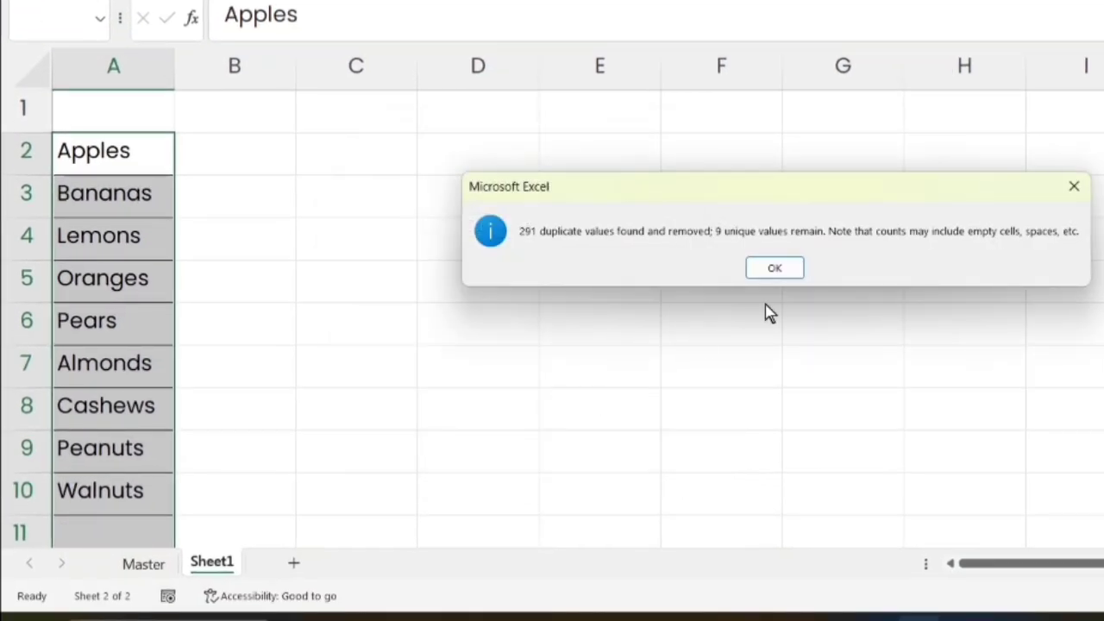
{"action": "left_click", "coordinate": [754, 267]}
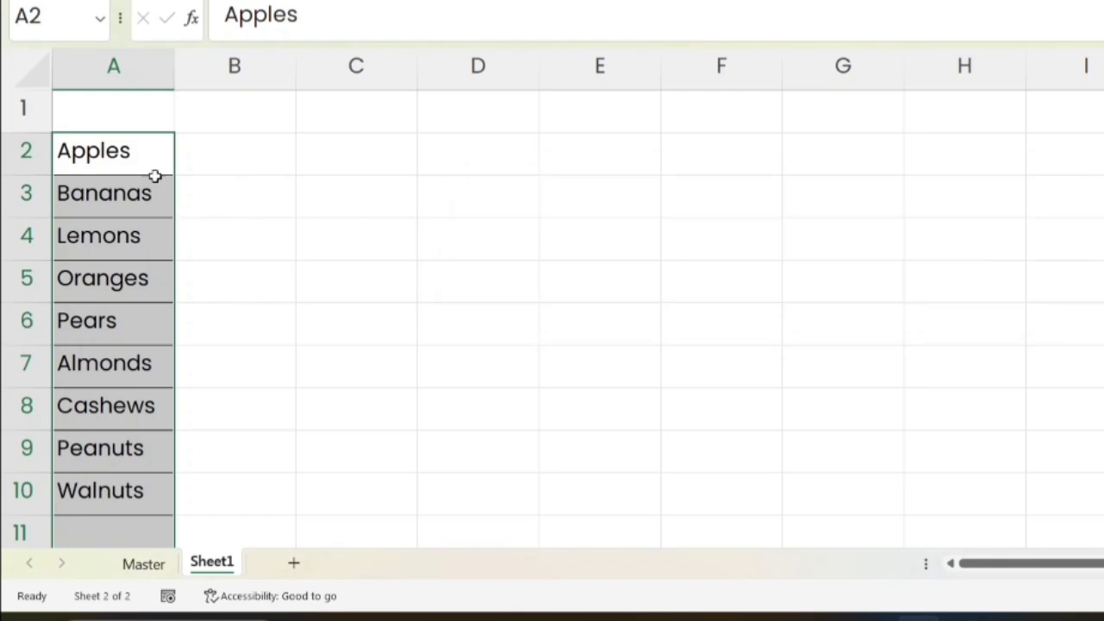
Enter the heading "Fruit" in A1 above the unique list and make it bold.
{"action": "left_click", "coordinate": [120, 104]}
{"action": "type", "text": "Fruit"}
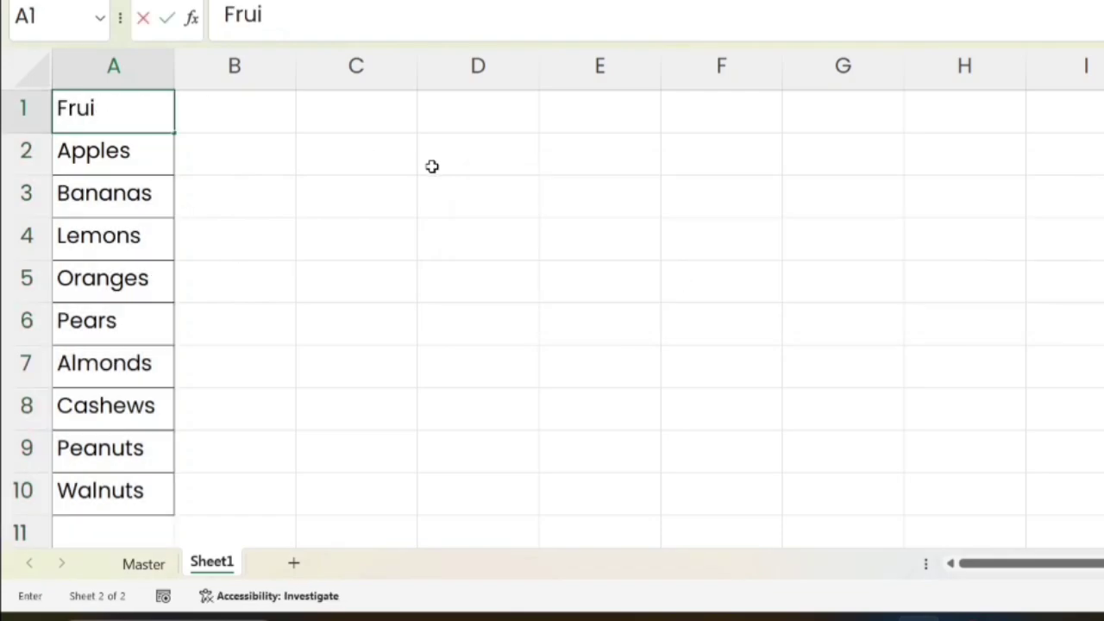
{"action": "key", "text": "Return"}
{"action": "key", "text": "Up"}
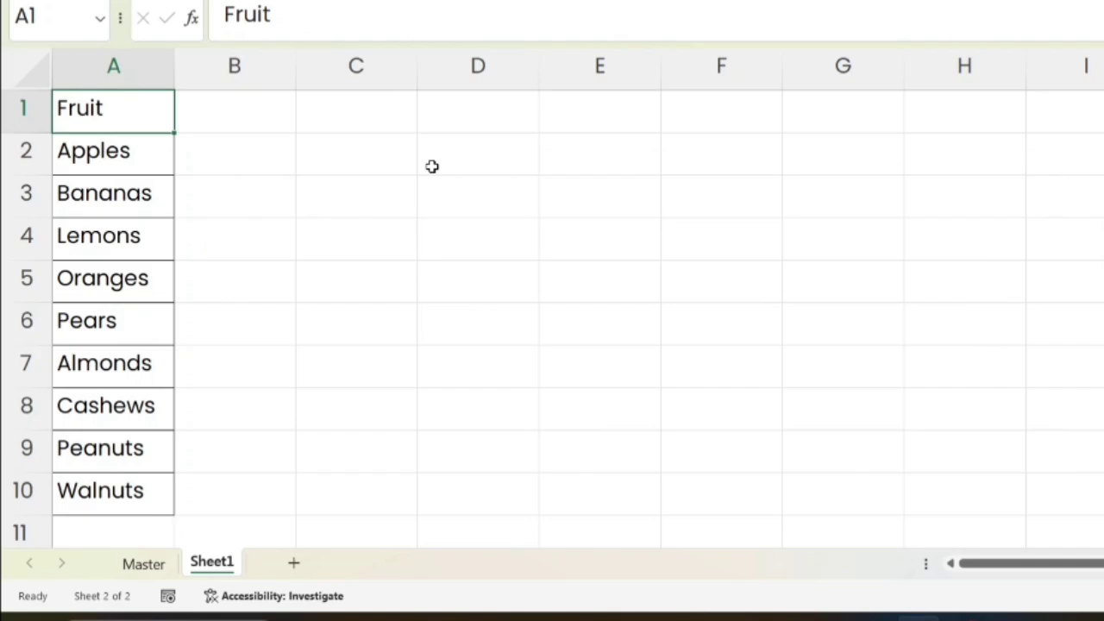
{"action": "key", "text": "ctrl+b"}
Return to the header row of the Master sheet and add a new worksheet directly after Master.
{"action": "left_click", "coordinate": [143, 564]}
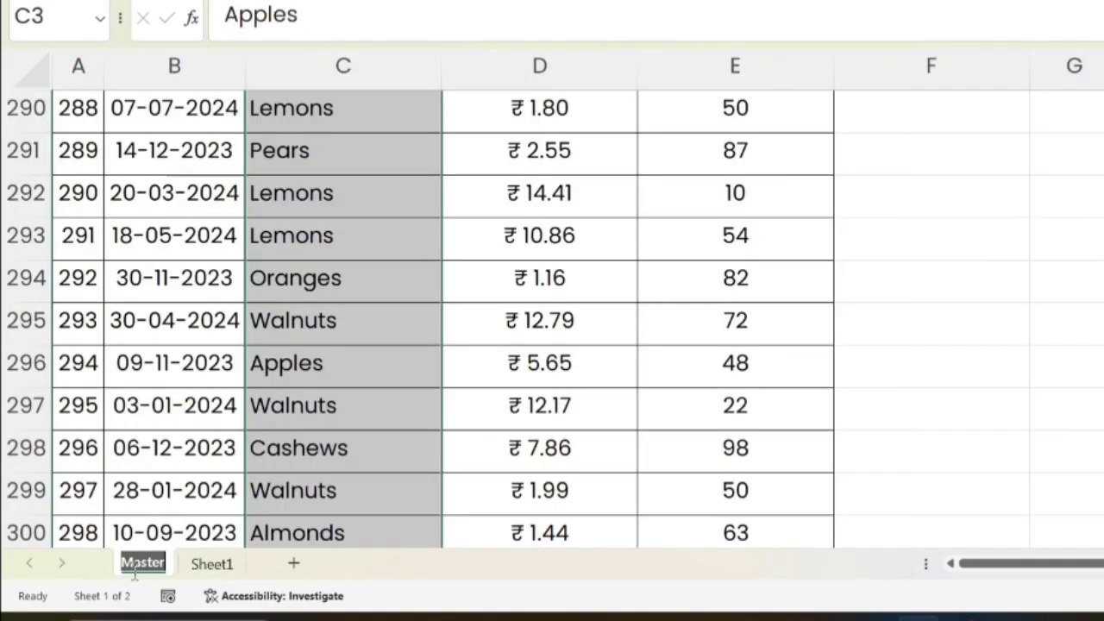
{"action": "scroll", "coordinate": [328, 365], "scroll_direction": "up", "scroll_amount": 20}
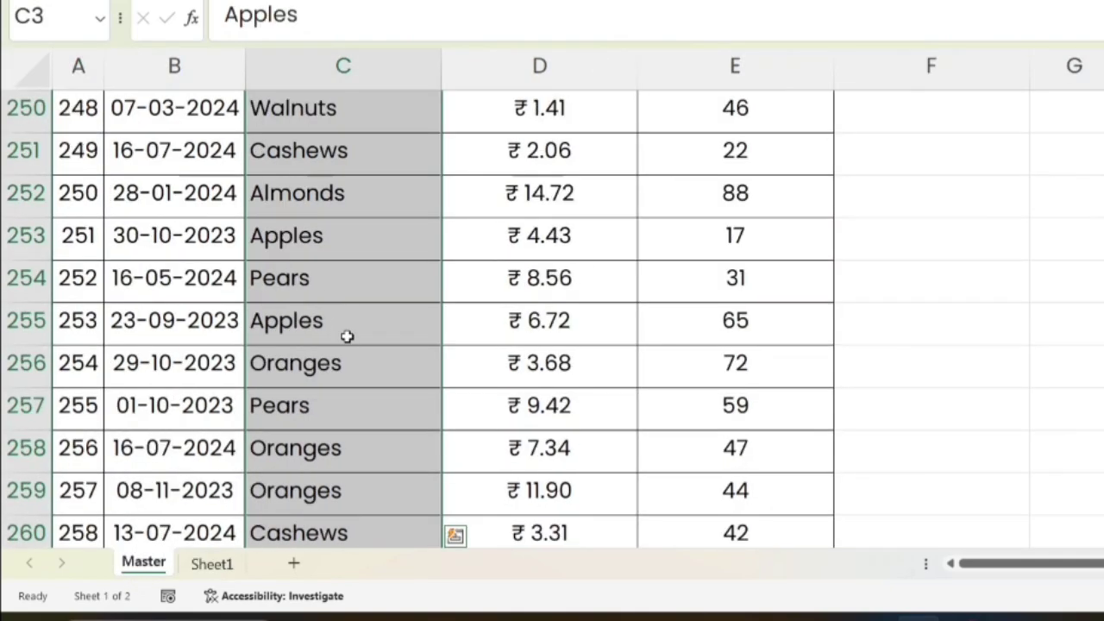
{"action": "key", "text": "ctrl+Up"}
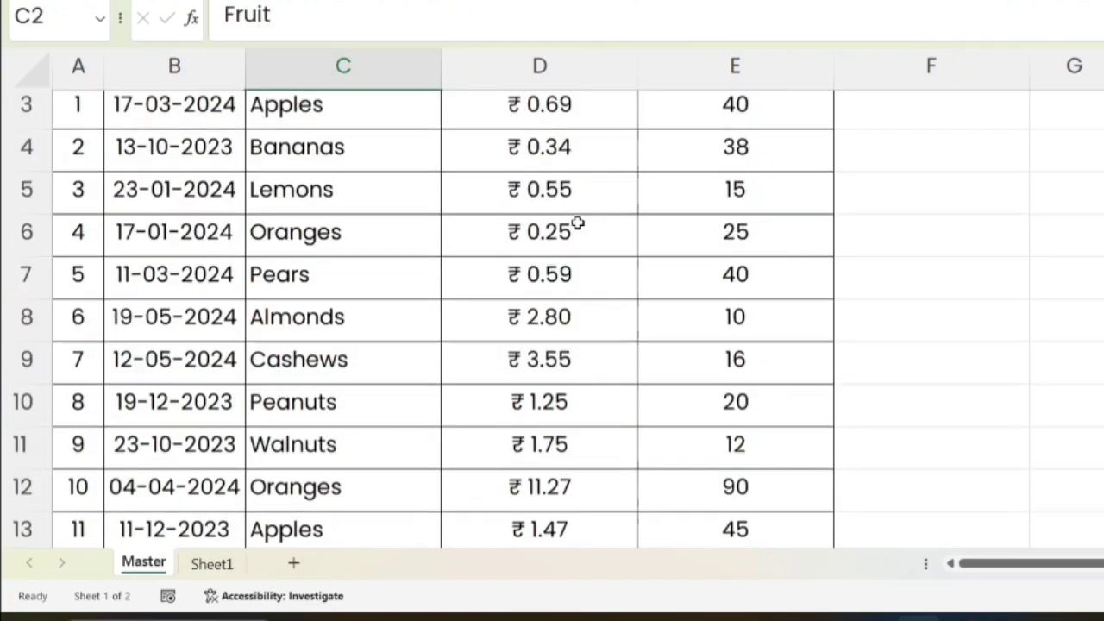
{"action": "scroll", "coordinate": [578, 222], "scroll_direction": "up", "scroll_amount": 1}
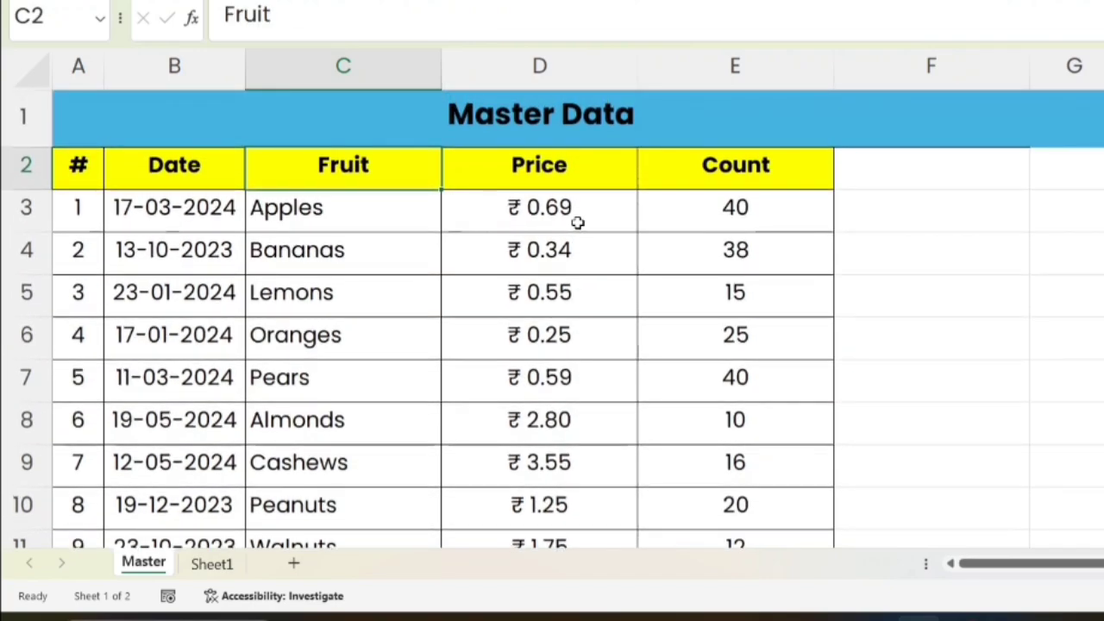
{"action": "key", "text": "ctrl+F1"}
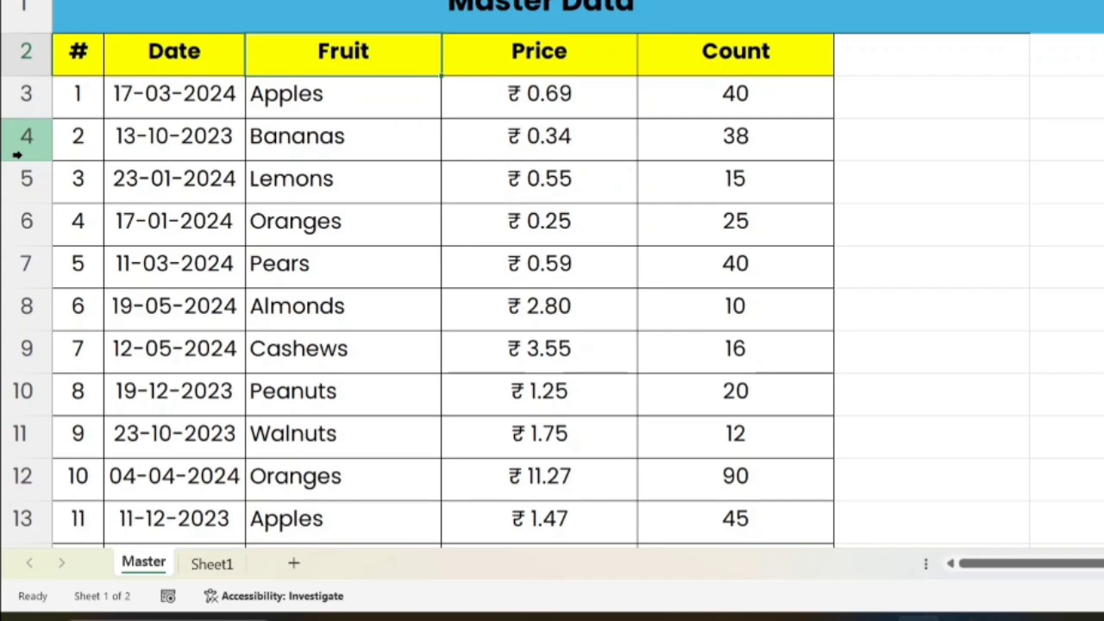
{"action": "left_click", "coordinate": [294, 566]}
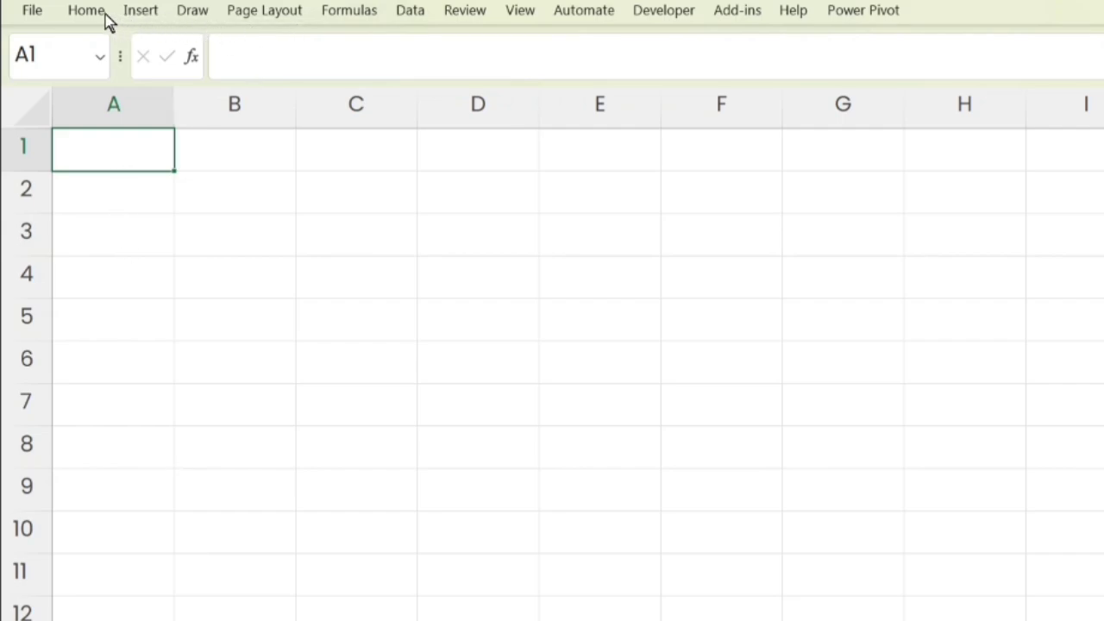
Give A1 on the new sheet a list validation with source =Sheet1!$A$2:$A$12 and choose Apples from its drop-down.
{"action": "left_click", "coordinate": [410, 10]}
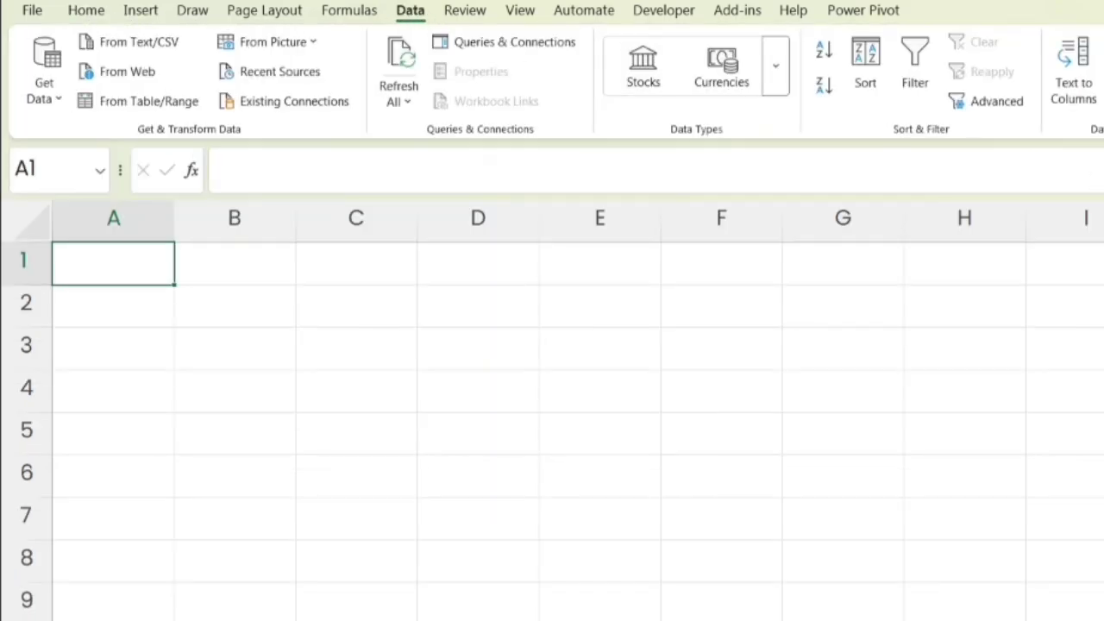
{"action": "left_click", "coordinate": [1102, 130]}
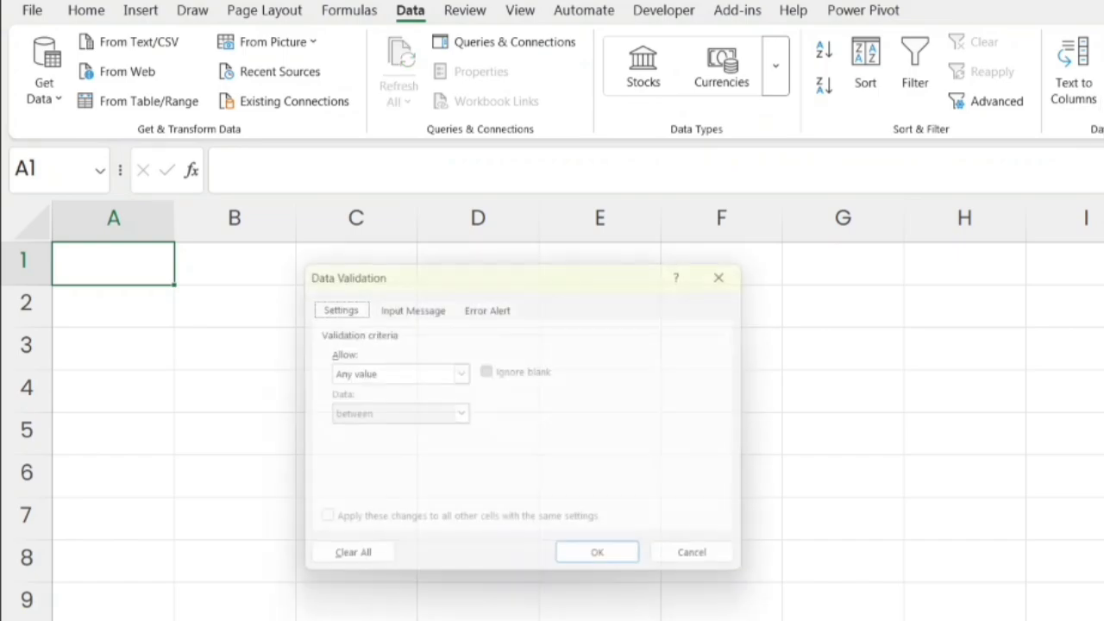
{"action": "left_click", "coordinate": [371, 375]}
{"action": "left_click", "coordinate": [373, 382]}
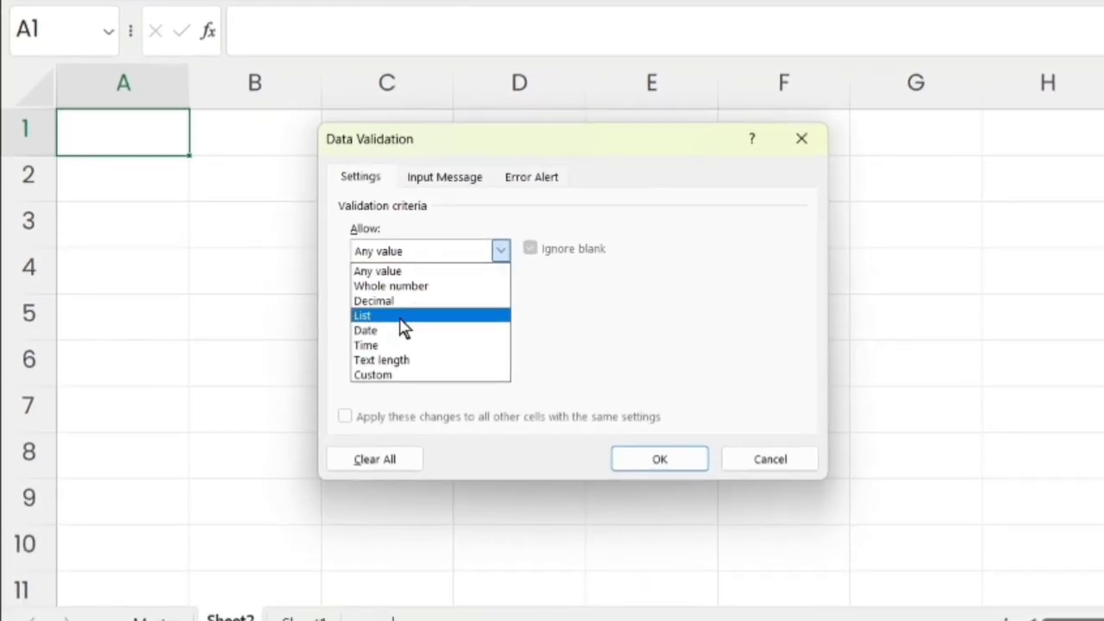
{"action": "left_click", "coordinate": [372, 433]}
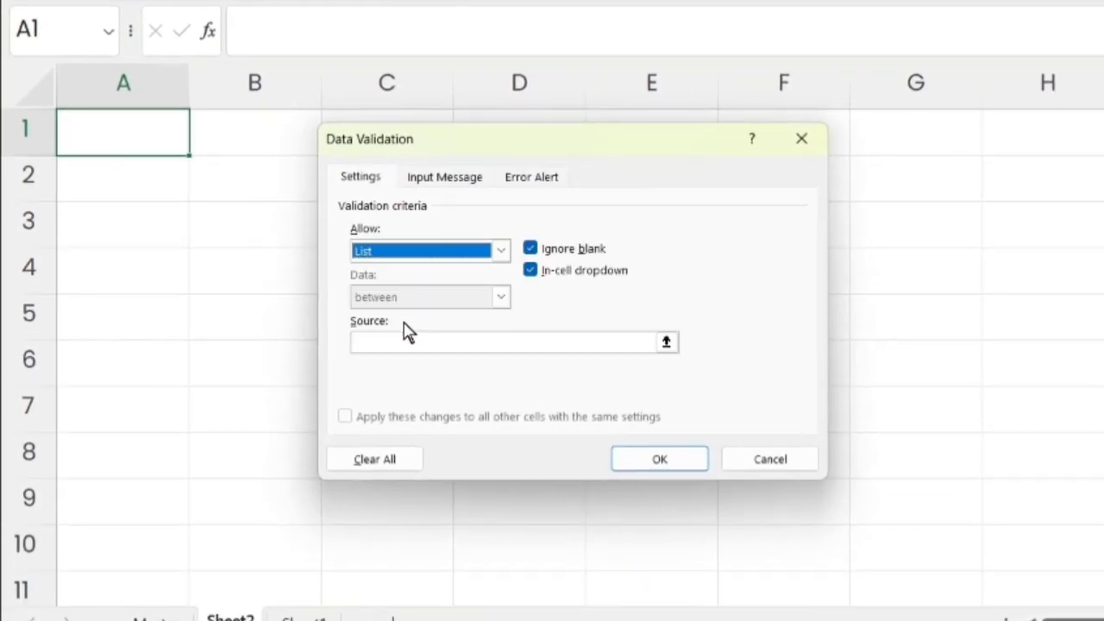
{"action": "left_click", "coordinate": [413, 345]}
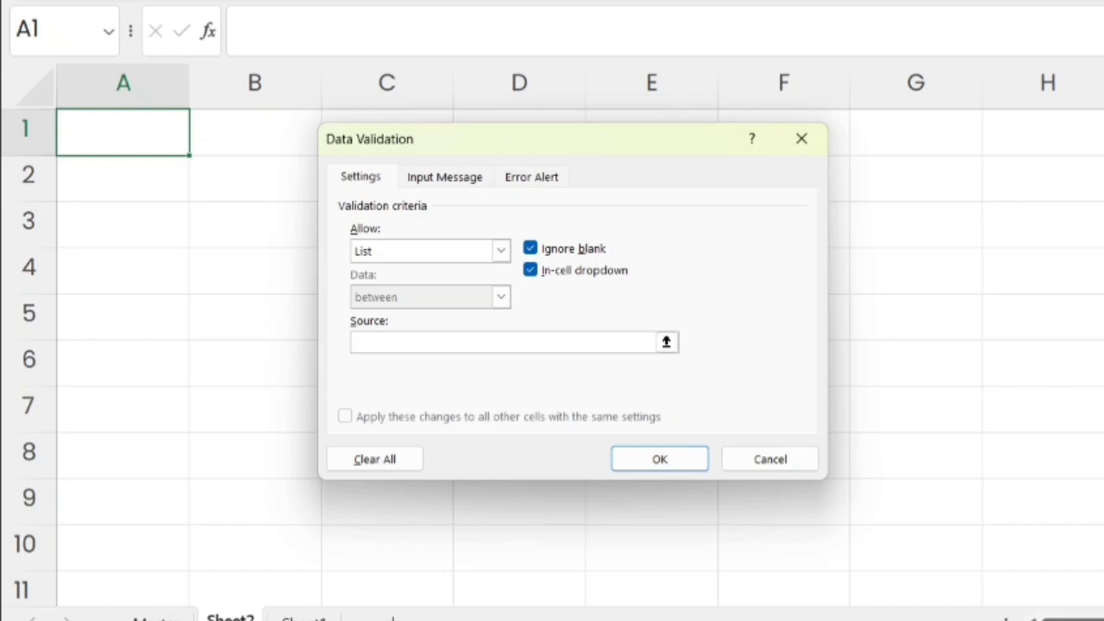
{"action": "left_click", "coordinate": [298, 616]}
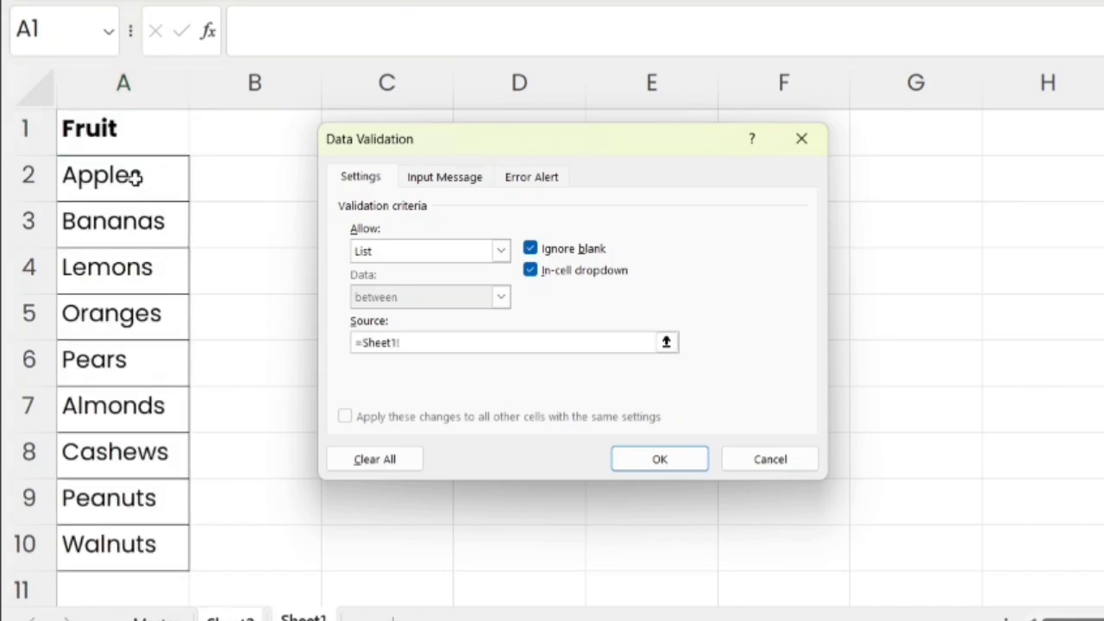
{"action": "left_click_drag", "start_coordinate": [133, 175], "coordinate": [123, 604]}
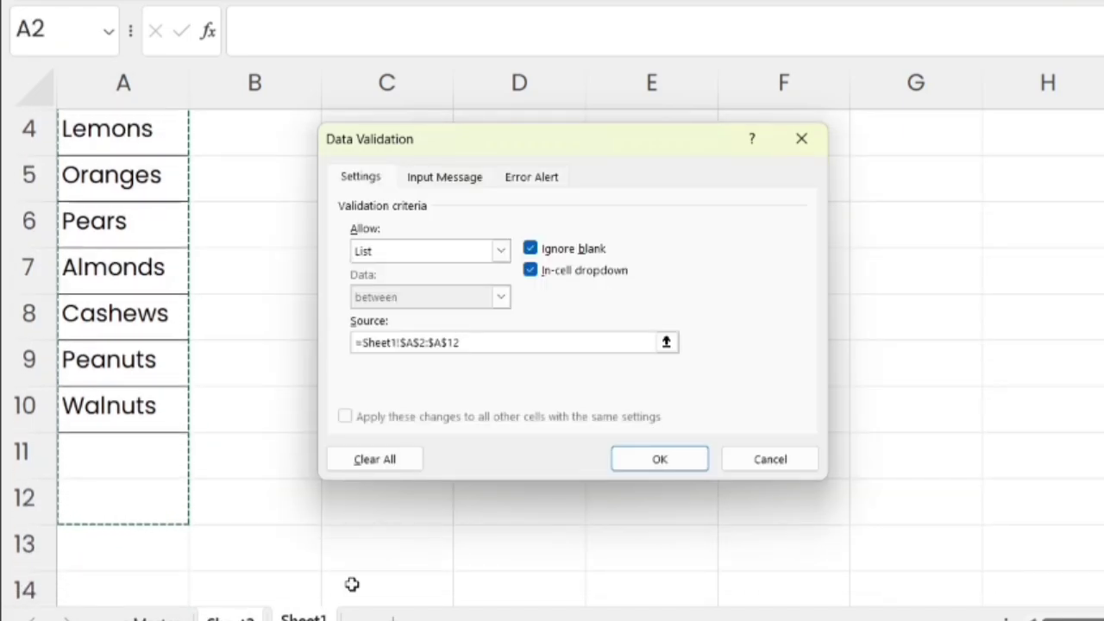
{"action": "left_click", "coordinate": [653, 458]}
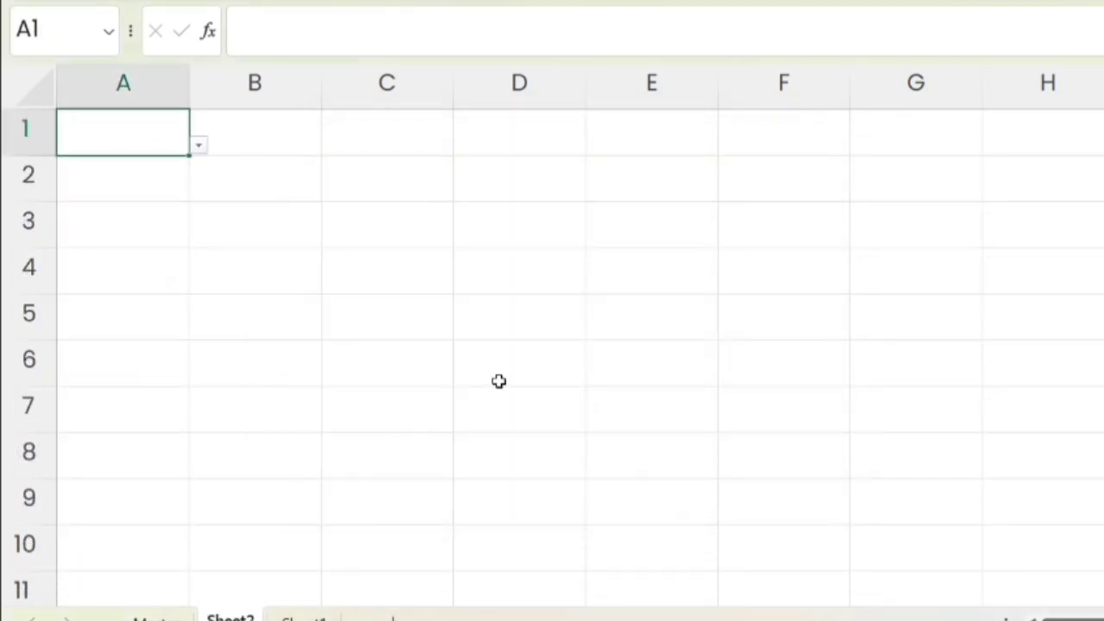
{"action": "left_click", "coordinate": [199, 145]}
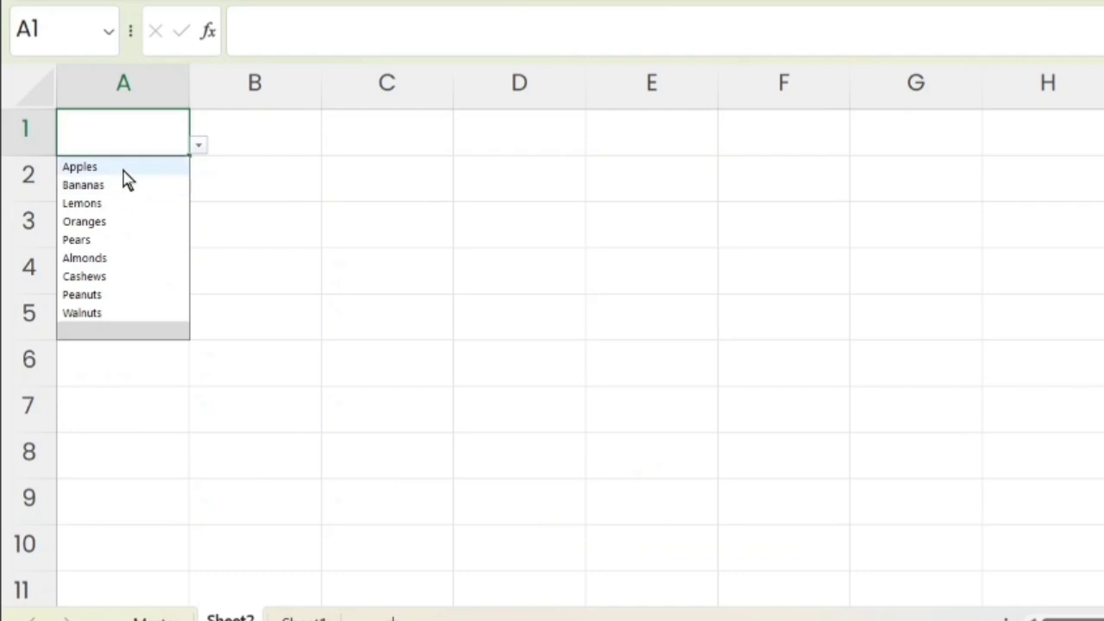
{"action": "left_click", "coordinate": [121, 168]}
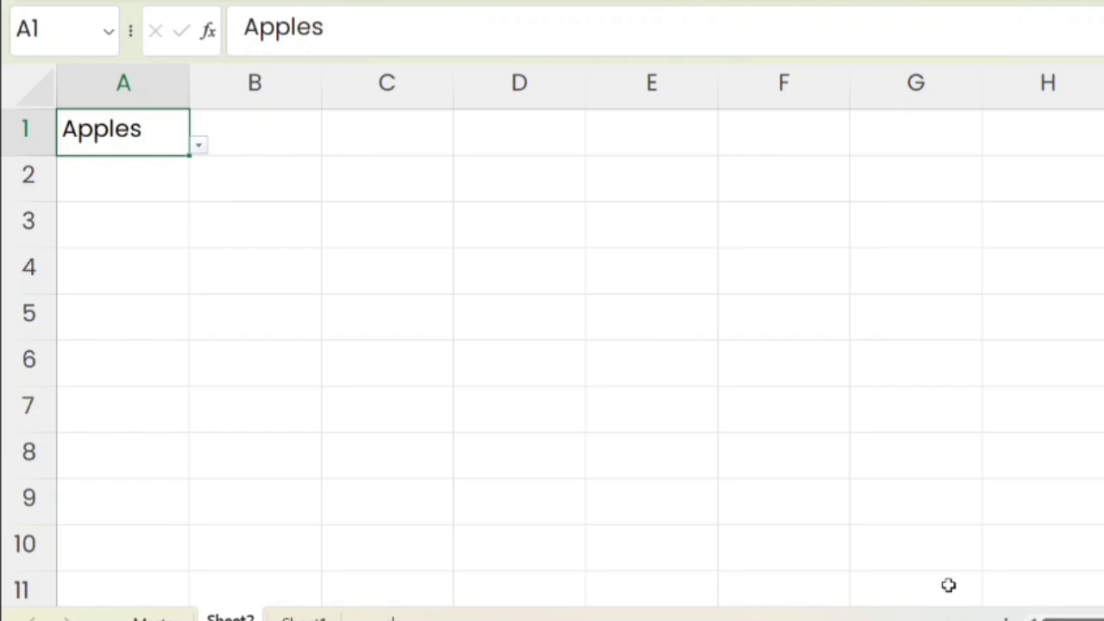
Copy the header row #, Date, Fruit, Price, Count from the Master sheet into Sheet2 starting at A2.
{"action": "left_click", "coordinate": [181, 614]}
{"action": "left_click", "coordinate": [88, 198]}
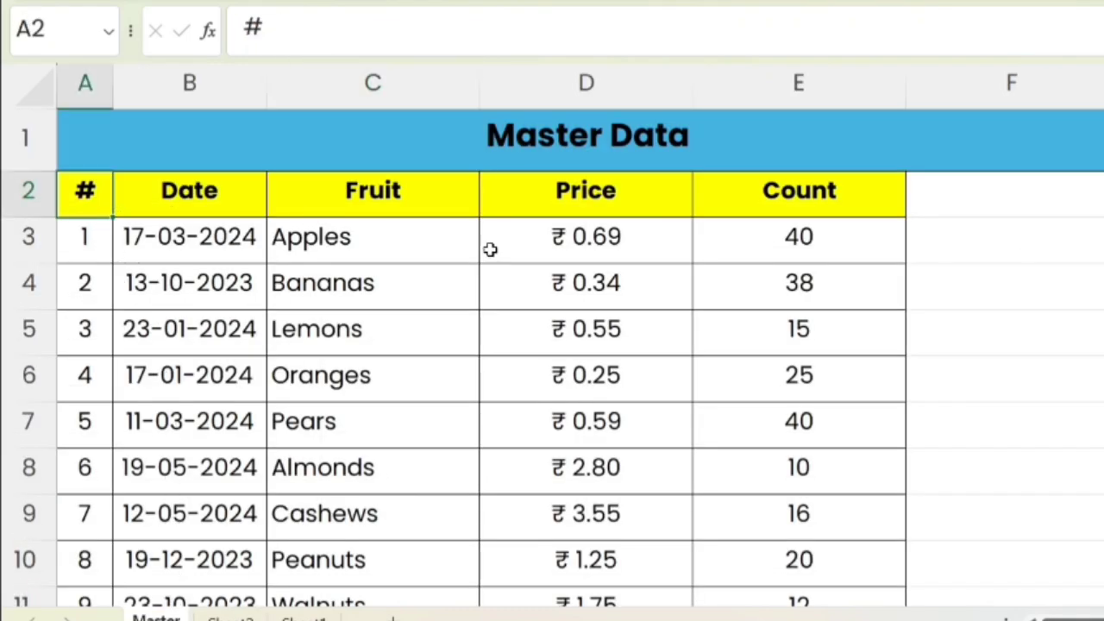
{"action": "key", "text": "ctrl+shift+Right"}
{"action": "key", "text": "ctrl+c"}
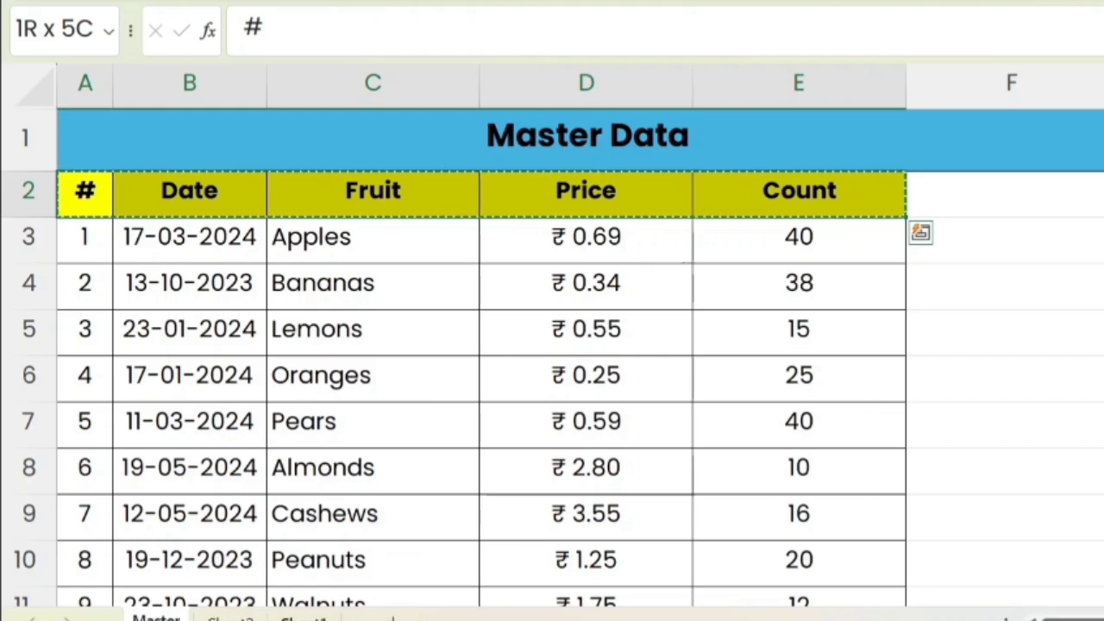
{"action": "left_click", "coordinate": [231, 616]}
{"action": "left_click", "coordinate": [130, 178]}
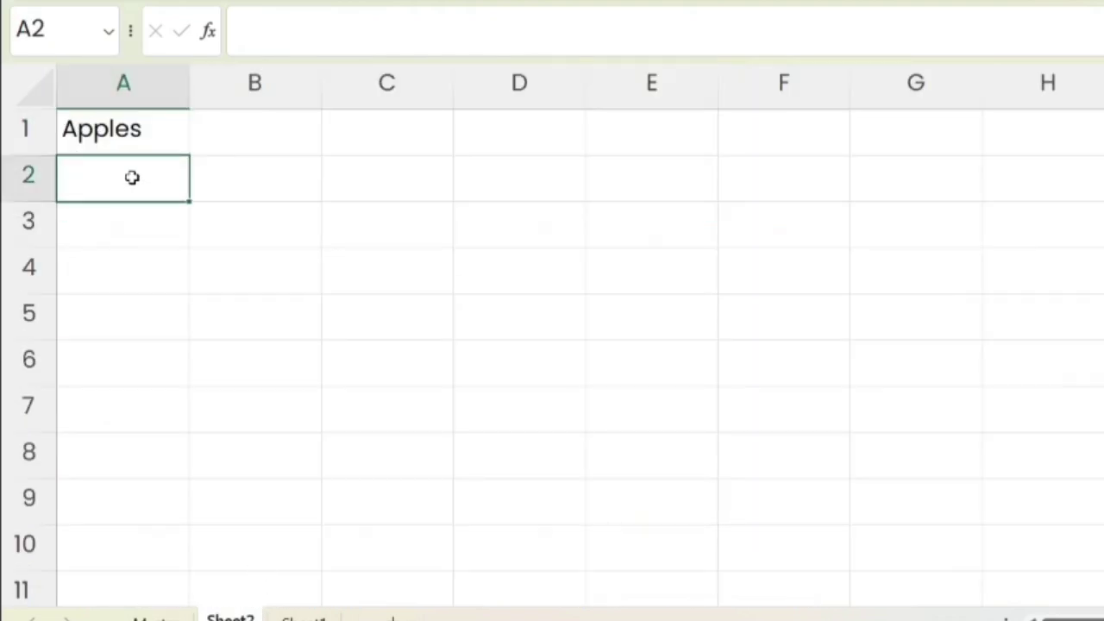
{"action": "key", "text": "ctrl+v"}
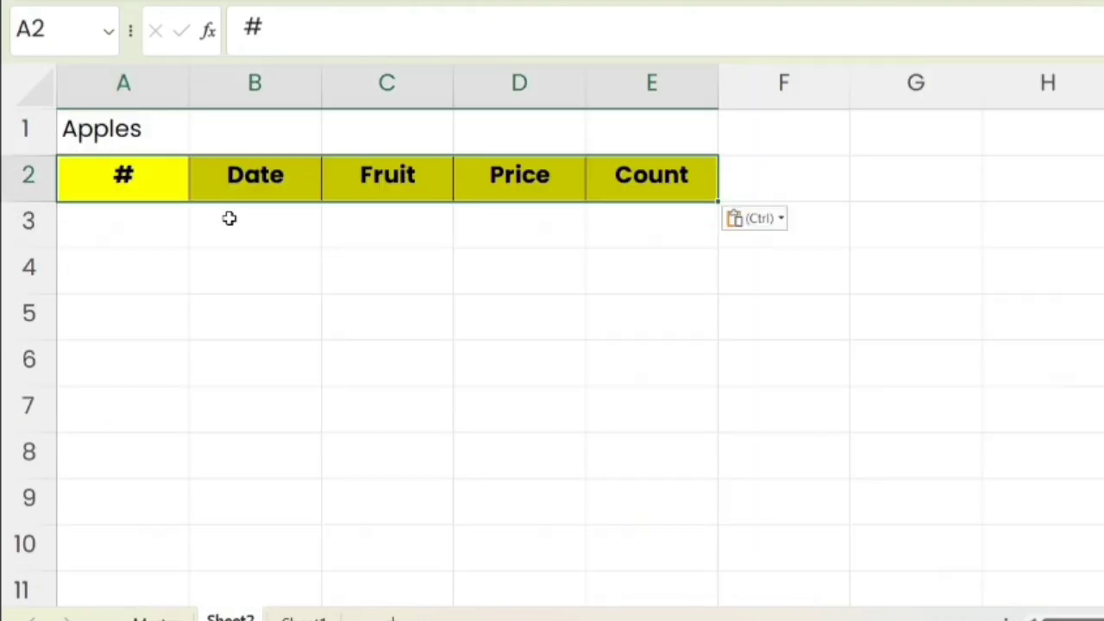
{"action": "left_click", "coordinate": [115, 241]}
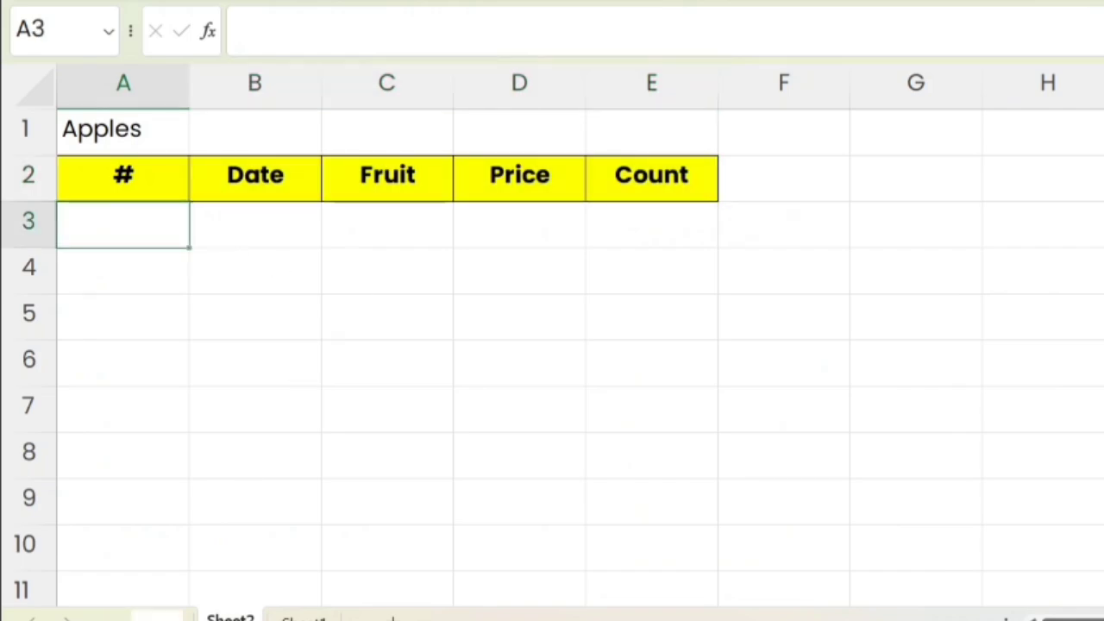
Insert an empty column before the # column on the Master sheet and select its A2 cell.
{"action": "left_click", "coordinate": [156, 618]}
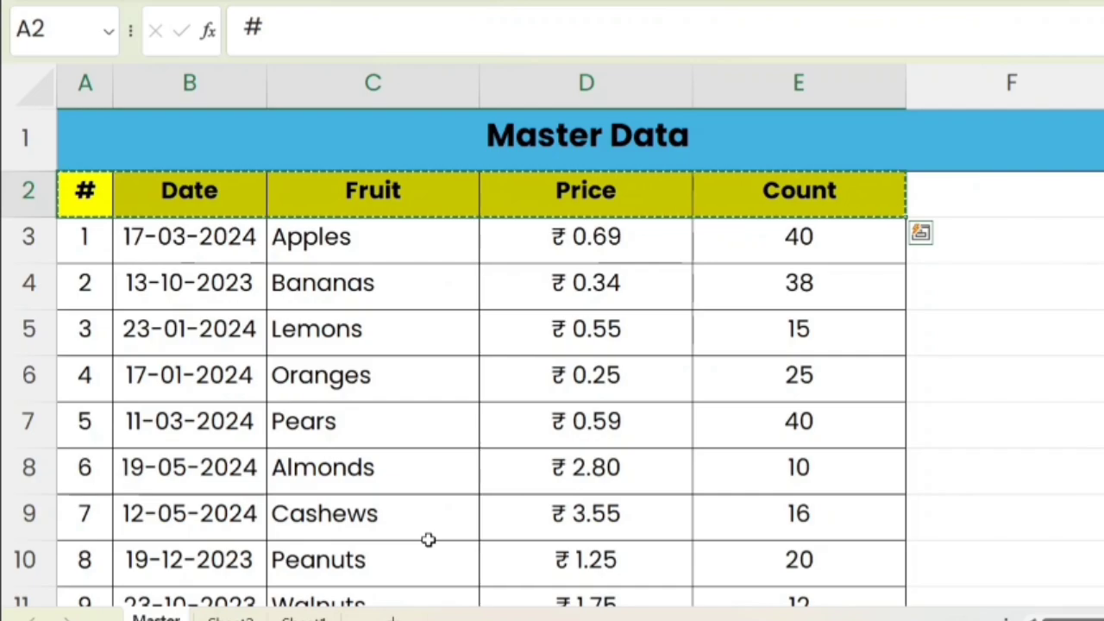
{"action": "left_click", "coordinate": [84, 78]}
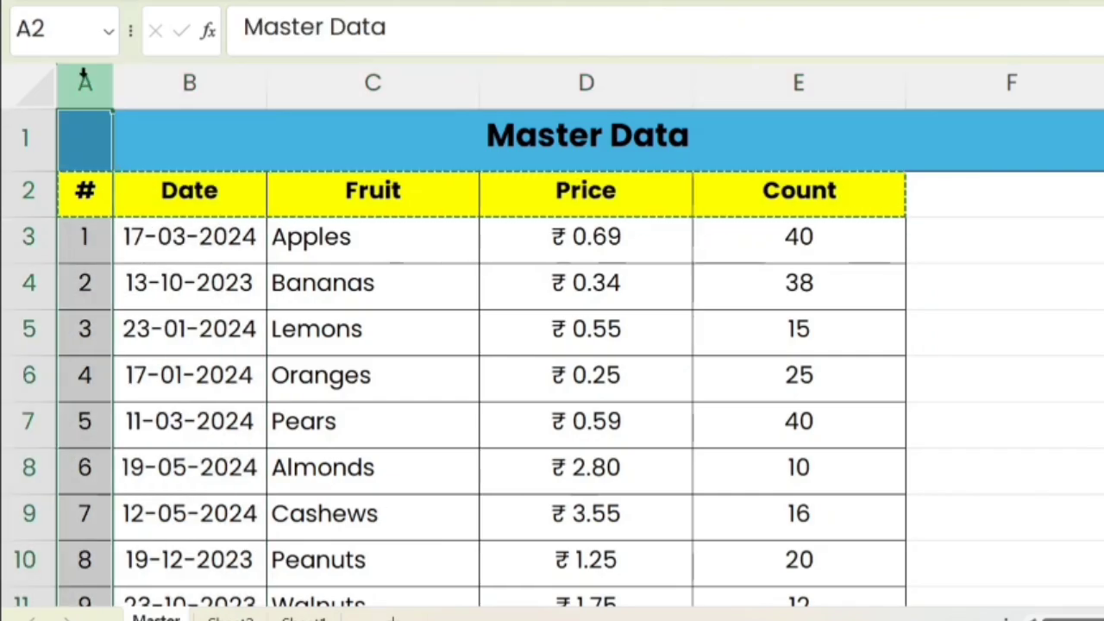
{"action": "right_click", "coordinate": [84, 78]}
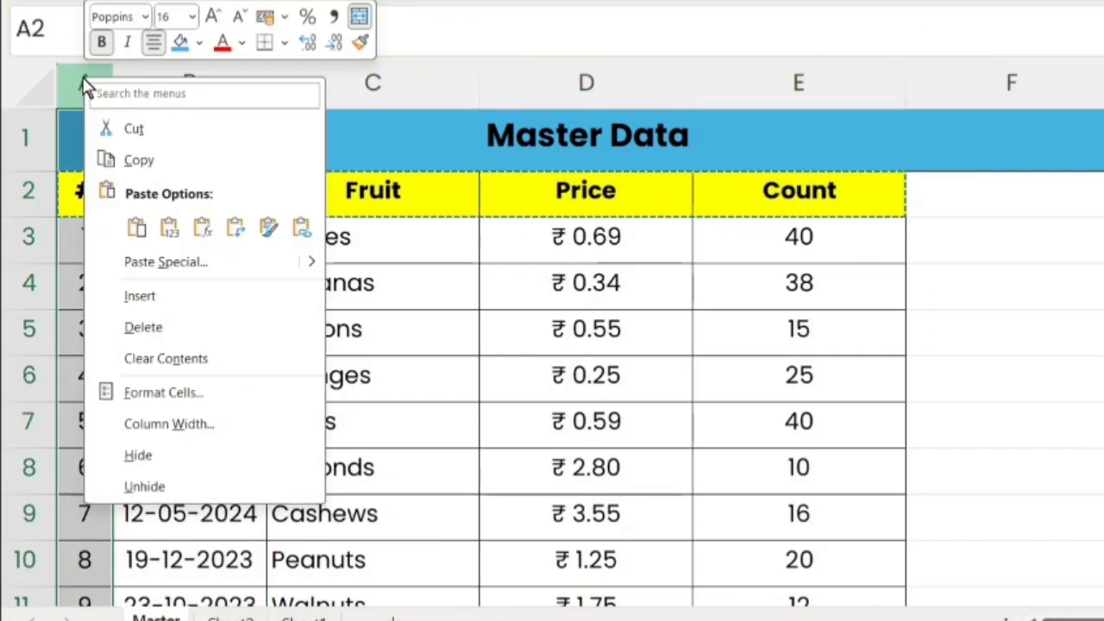
{"action": "left_click", "coordinate": [157, 301]}
{"action": "left_click", "coordinate": [124, 195]}
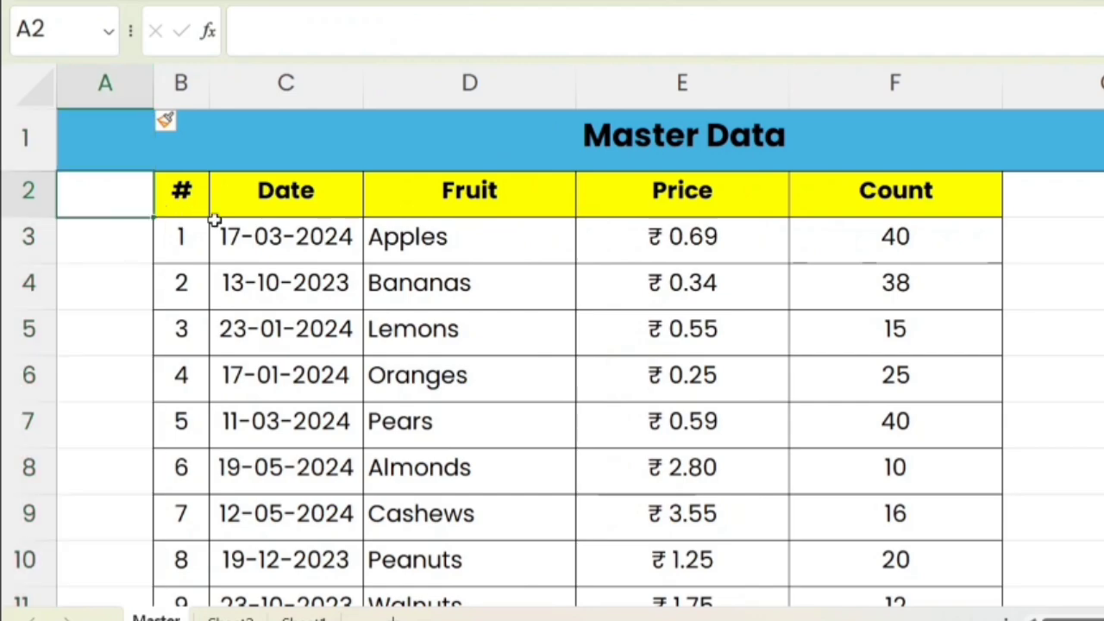
Label A2 on the Master sheet Helper and enter =D3&COUNTIF($D$3:D3,D3) in A3.
{"action": "type", "text": "Helper"}
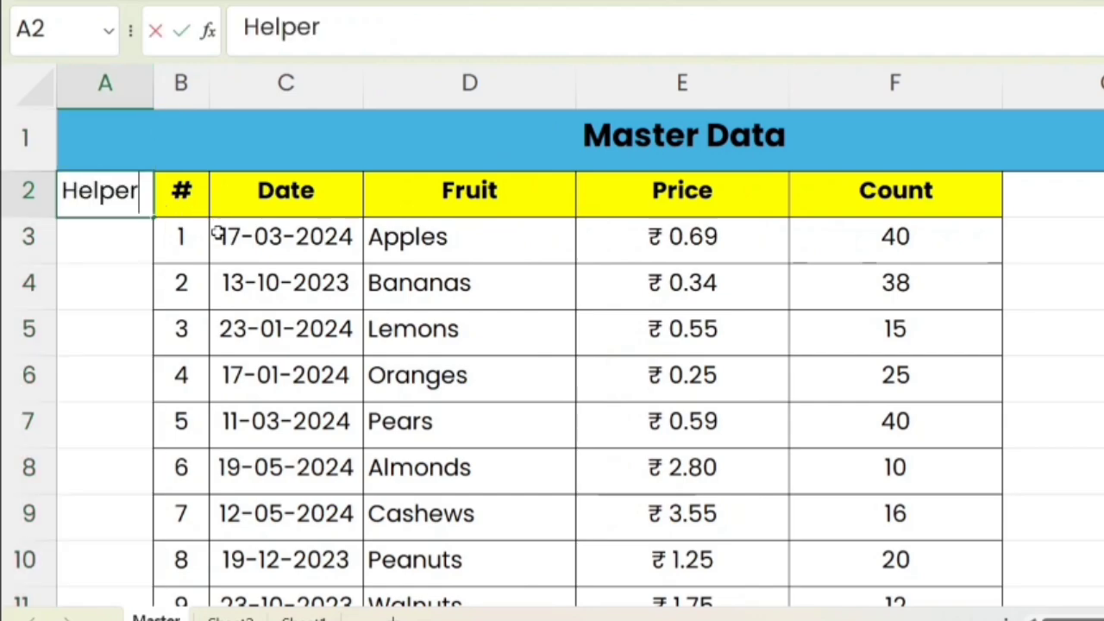
{"action": "key", "text": "Return"}
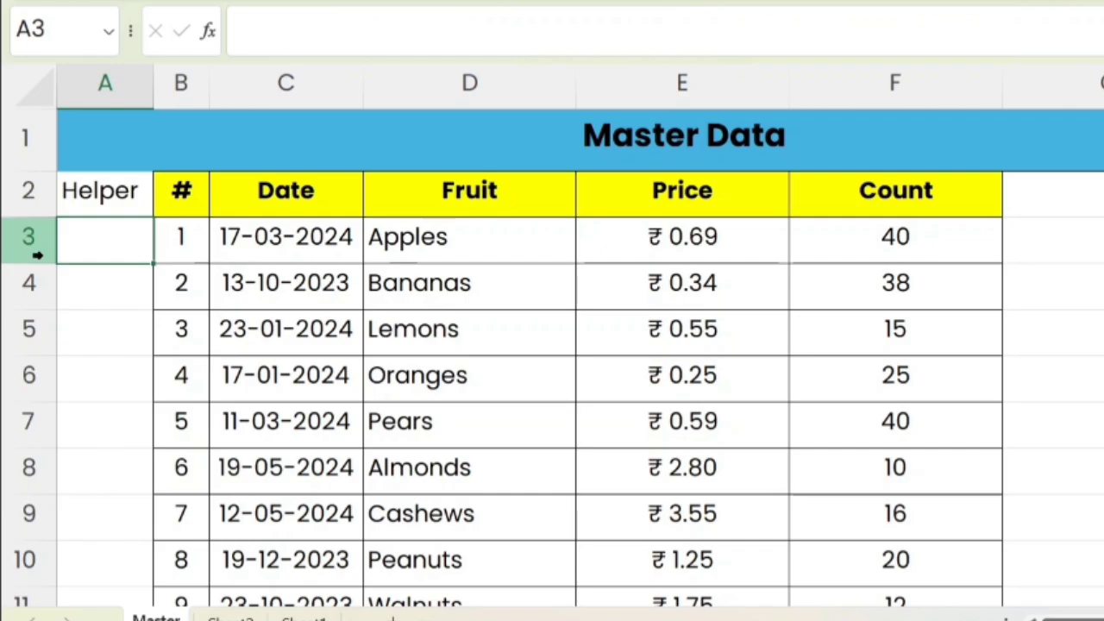
{"action": "type", "text": "="}
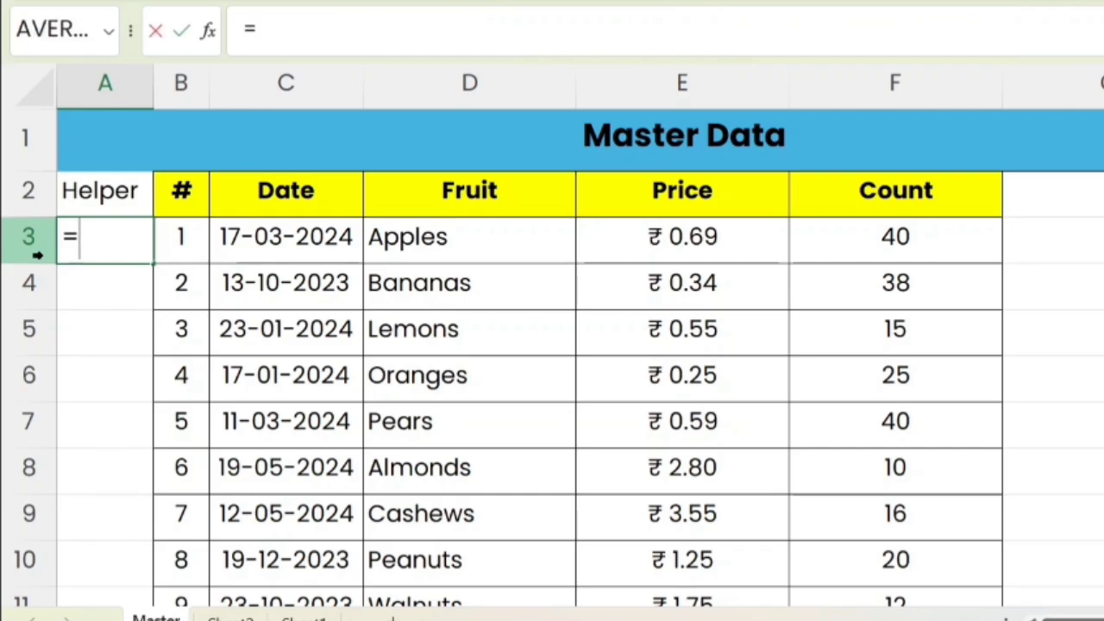
{"action": "left_click", "coordinate": [391, 239]}
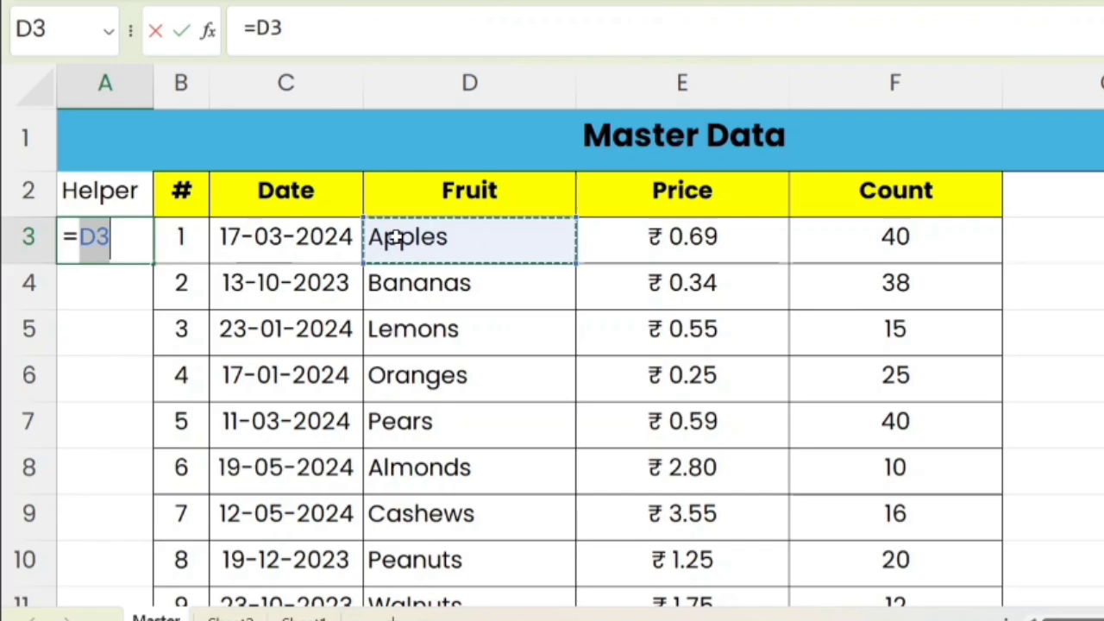
{"action": "type", "text": "&"}
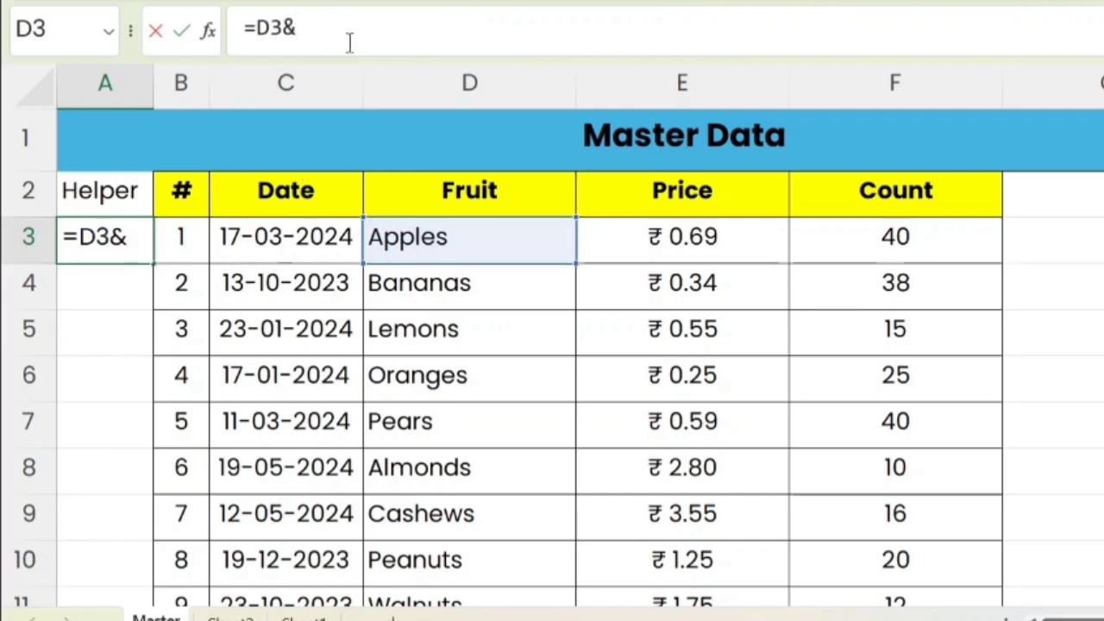
{"action": "type", "text": "count"}
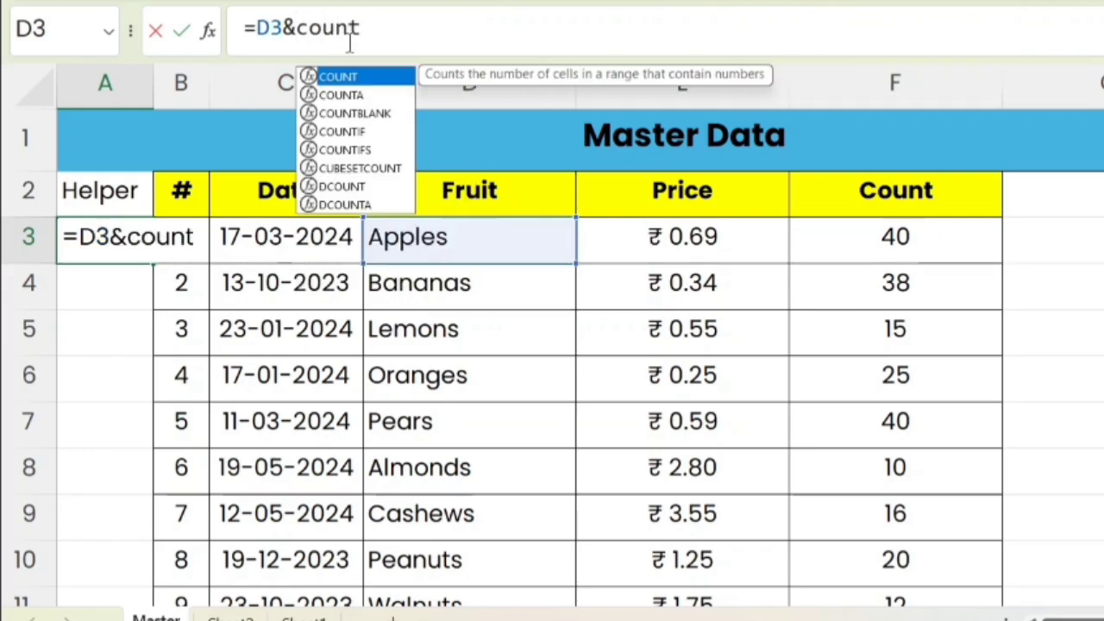
{"action": "type", "text": "if"}
{"action": "key", "text": "Tab"}
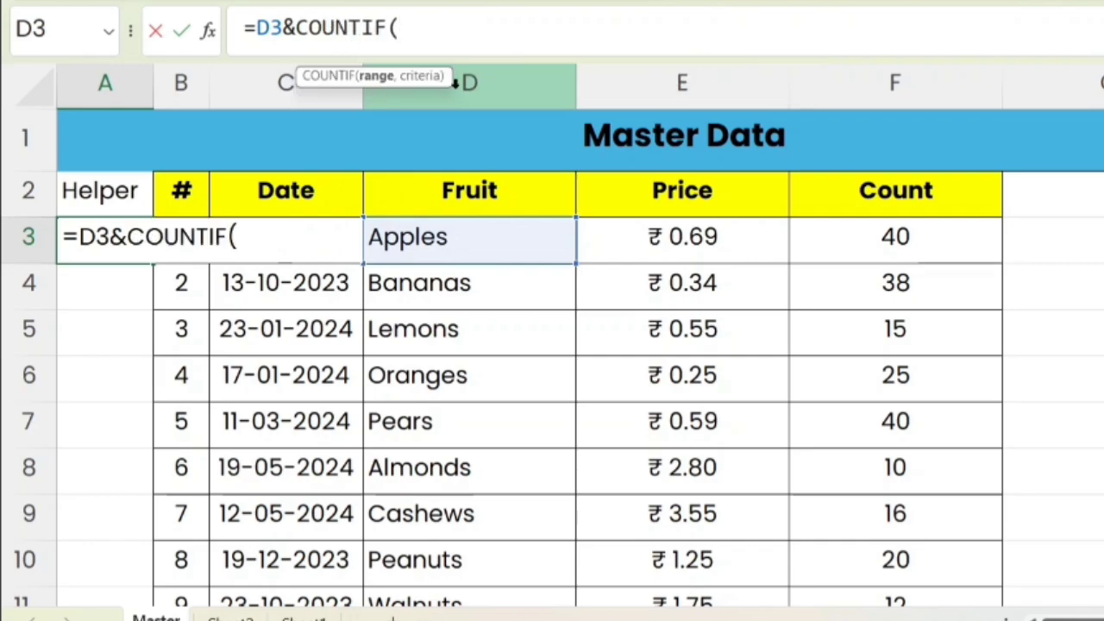
{"action": "left_click", "coordinate": [413, 235]}
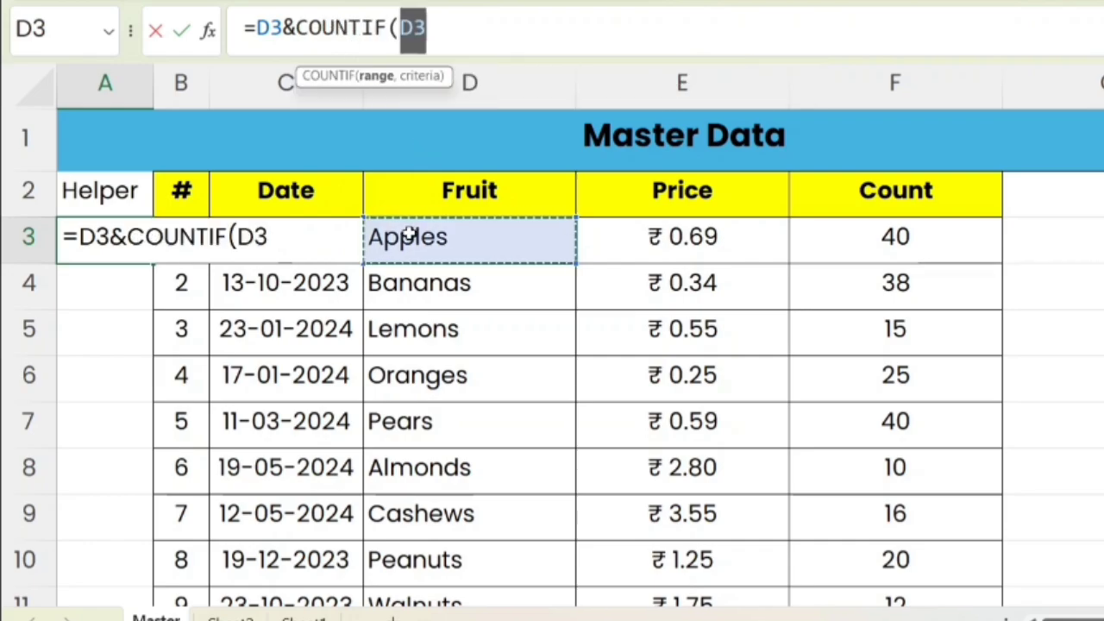
{"action": "type", "text": ":"}
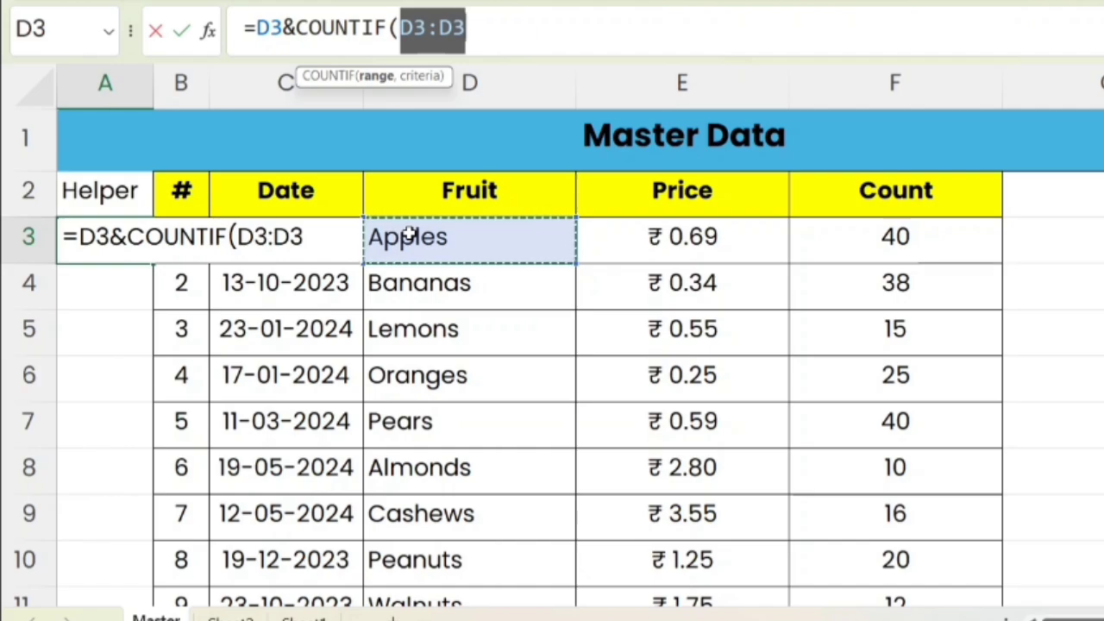
{"action": "left_click", "coordinate": [416, 39]}
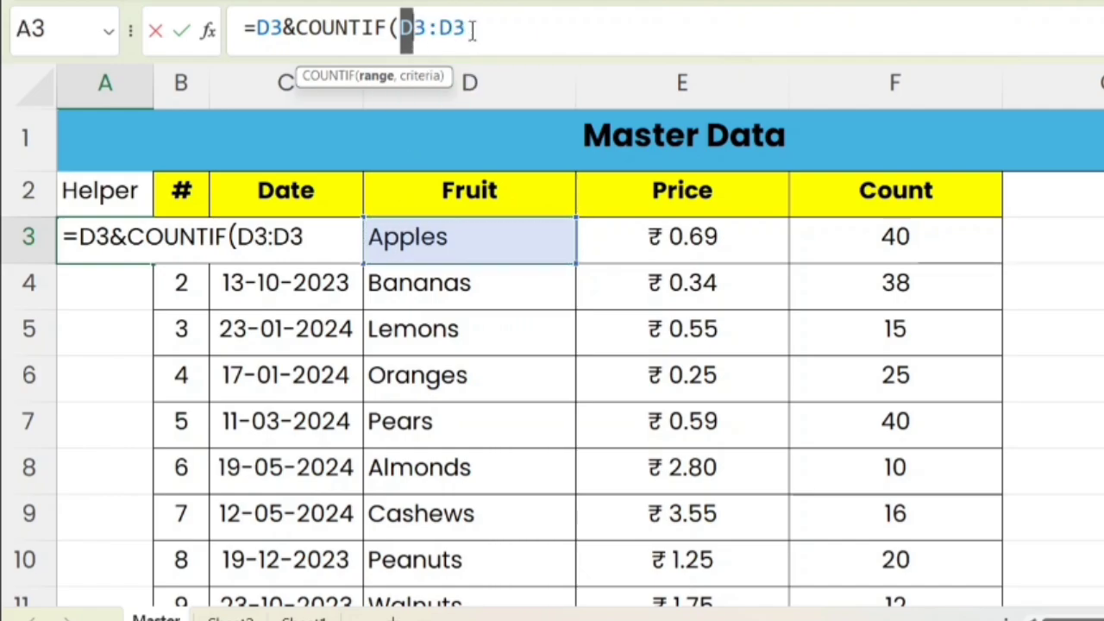
{"action": "key", "text": "F4"}
{"action": "left_click", "coordinate": [515, 24]}
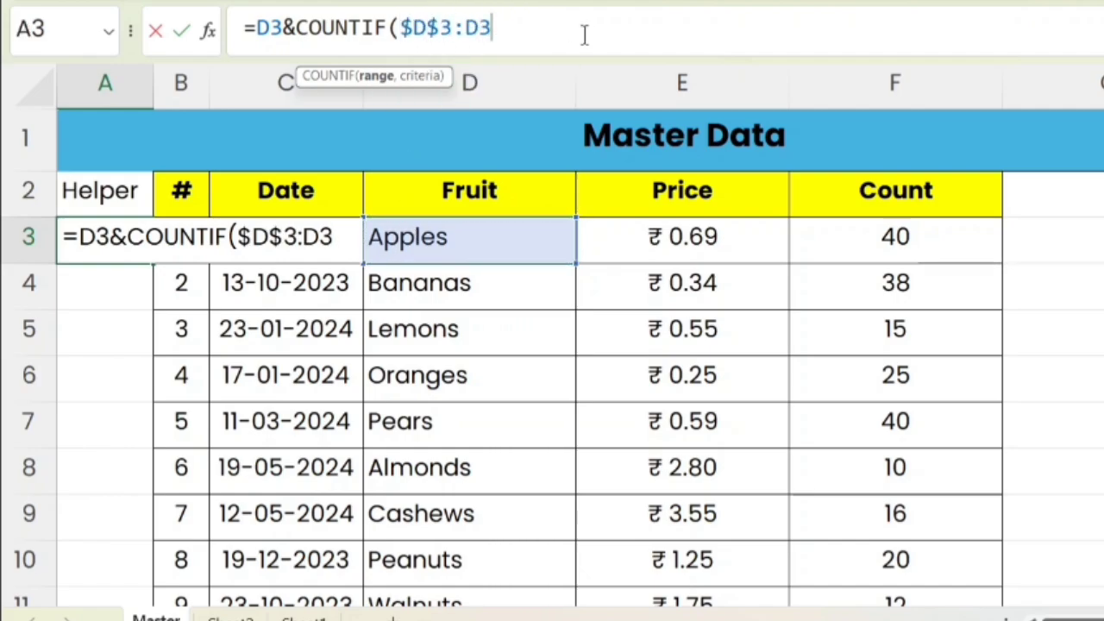
{"action": "type", "text": ","}
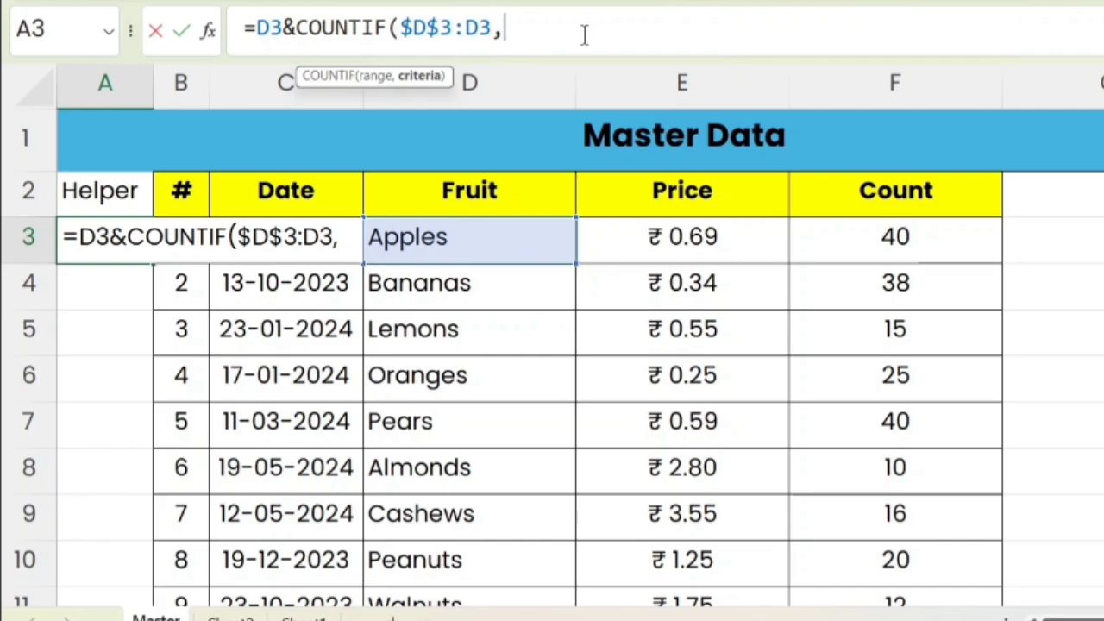
{"action": "left_click", "coordinate": [498, 239]}
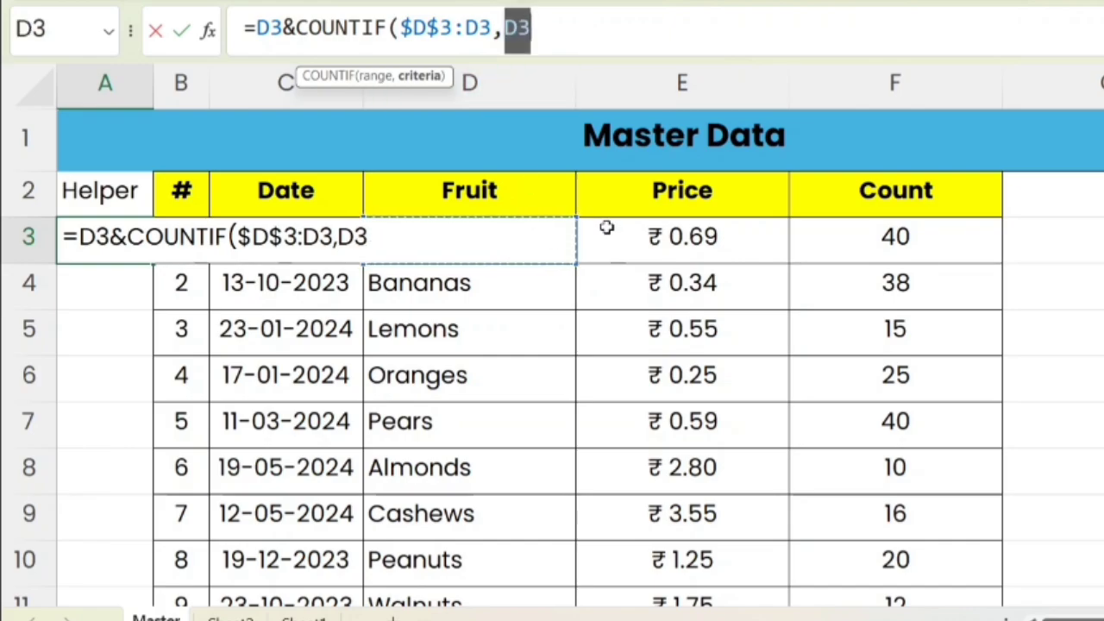
{"action": "type", "text": ")"}
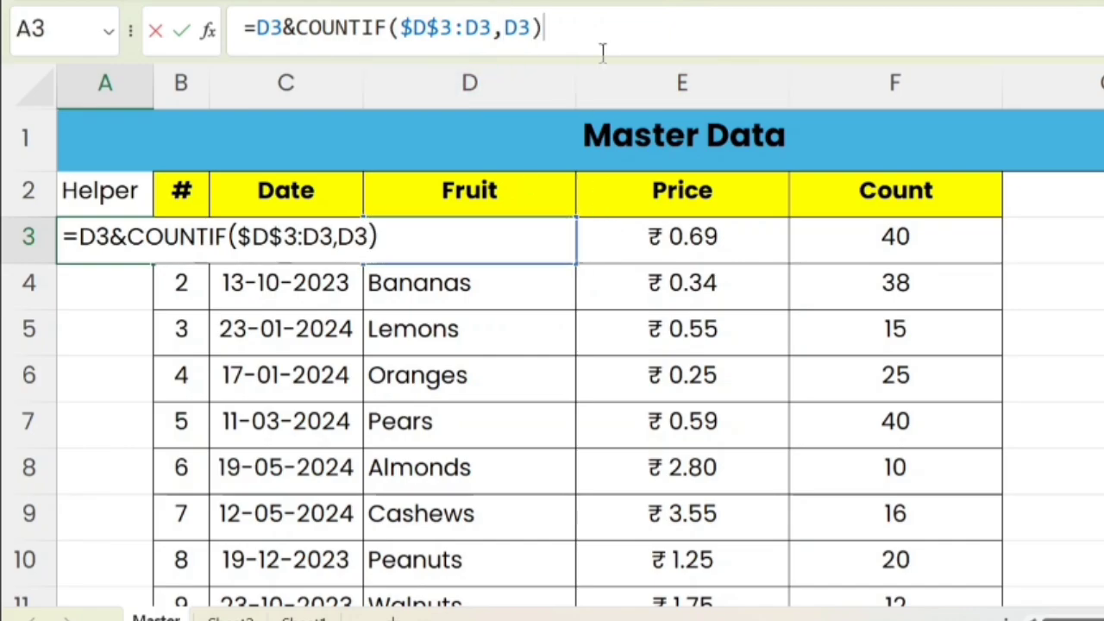
{"action": "key", "text": "Return"}
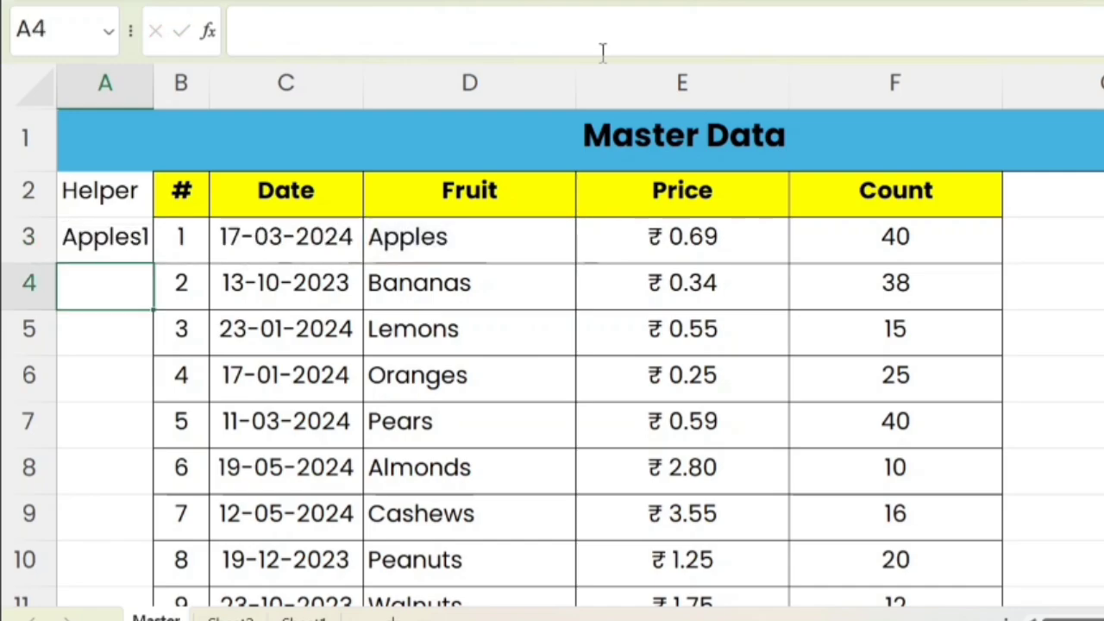
Fill the A3 helper formula down alongside the Master data and autofit column A to its contents.
{"action": "key", "text": "Up"}
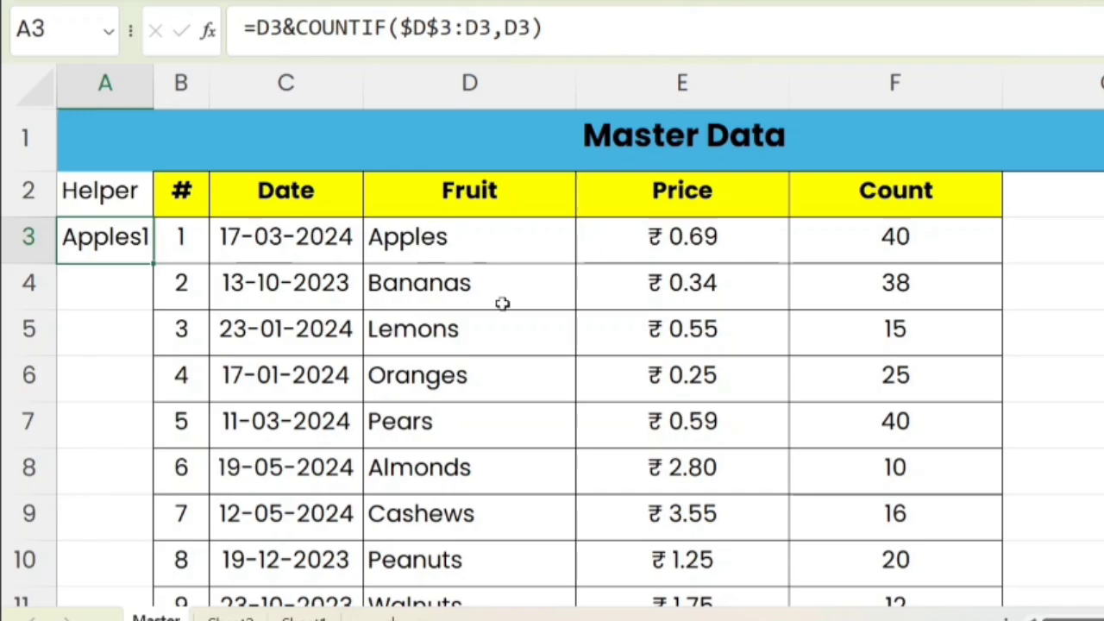
{"action": "double_click", "coordinate": [150, 266]}
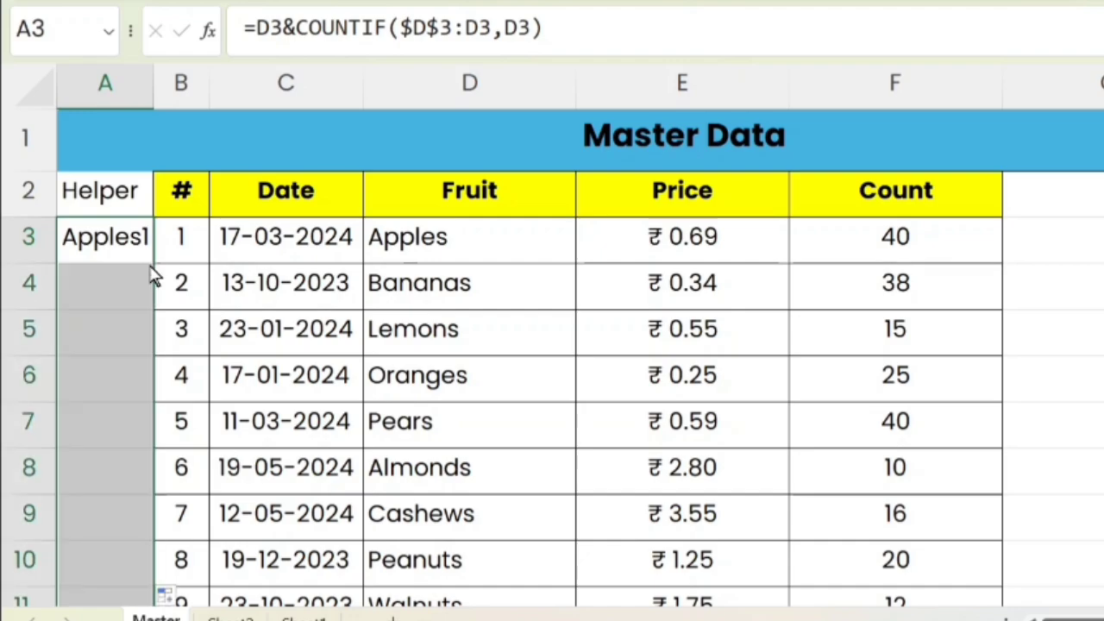
{"action": "double_click", "coordinate": [158, 82]}
{"action": "left_click", "coordinate": [181, 196]}
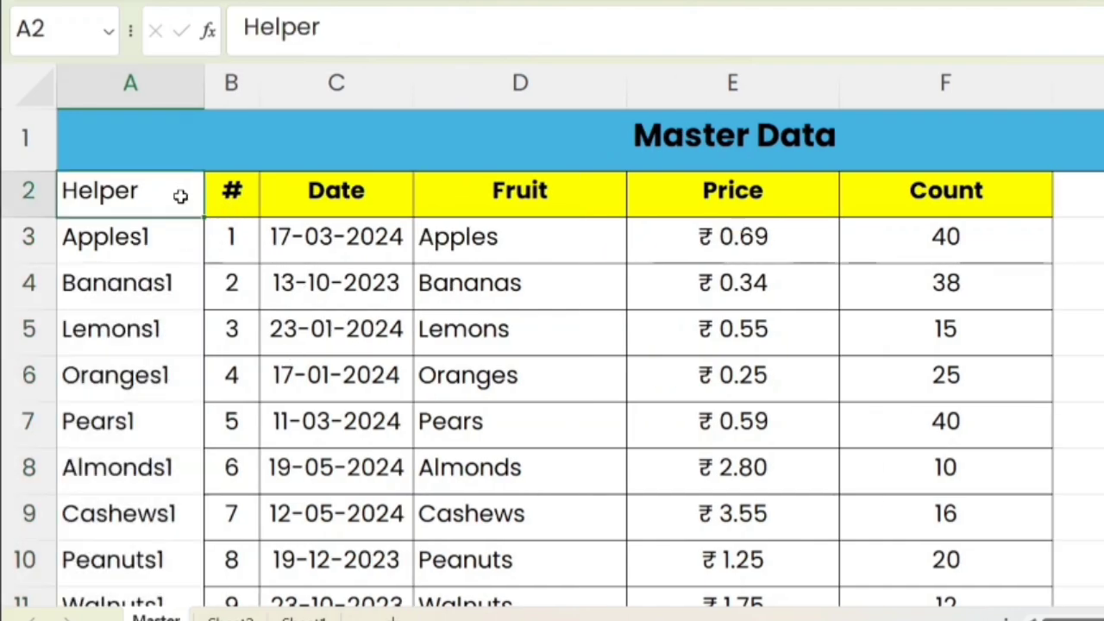
{"action": "double_click", "coordinate": [180, 196]}
Rename Sheet2 as Apples, using the text copied from its A1 cell.
{"action": "left_click", "coordinate": [239, 613]}
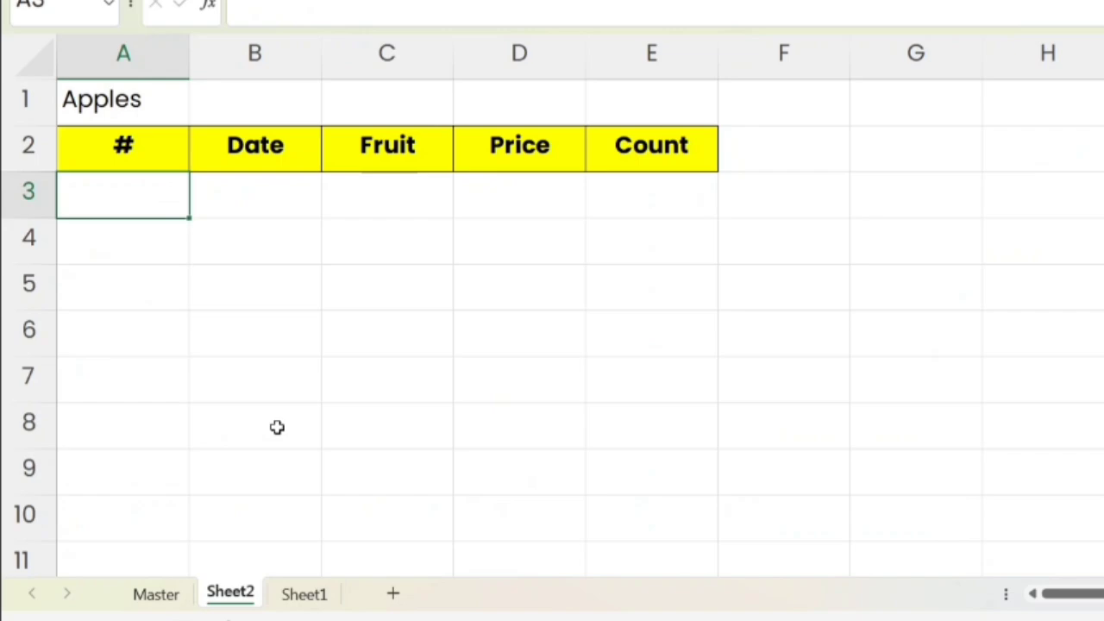
{"action": "double_click", "coordinate": [117, 105]}
{"action": "double_click", "coordinate": [126, 116]}
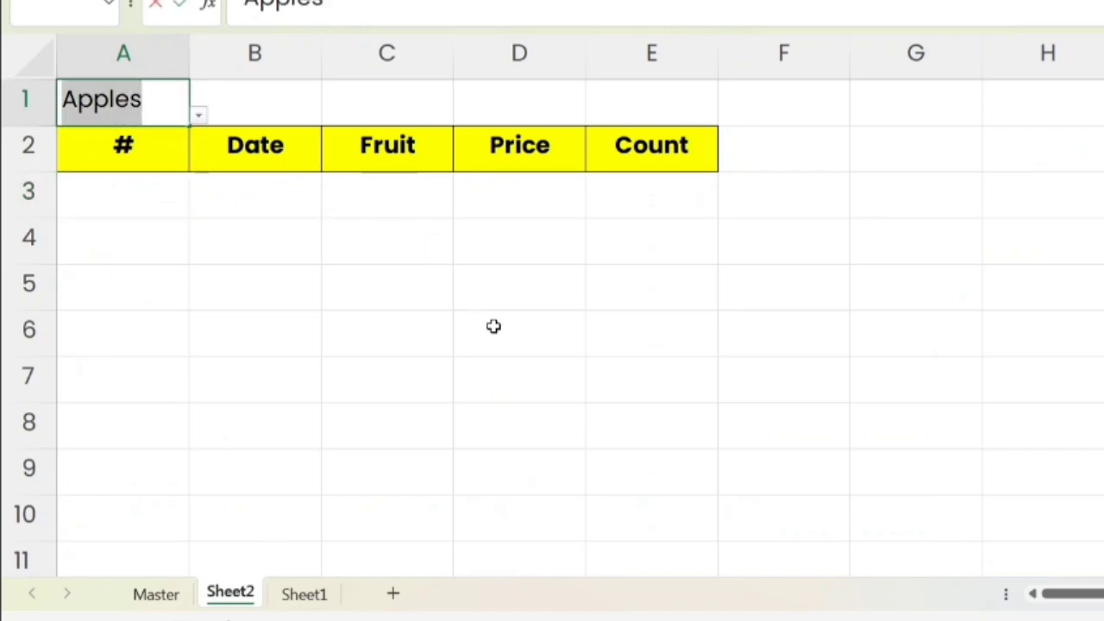
{"action": "key", "text": "Return"}
{"action": "left_click", "coordinate": [503, 469]}
{"action": "double_click", "coordinate": [231, 593]}
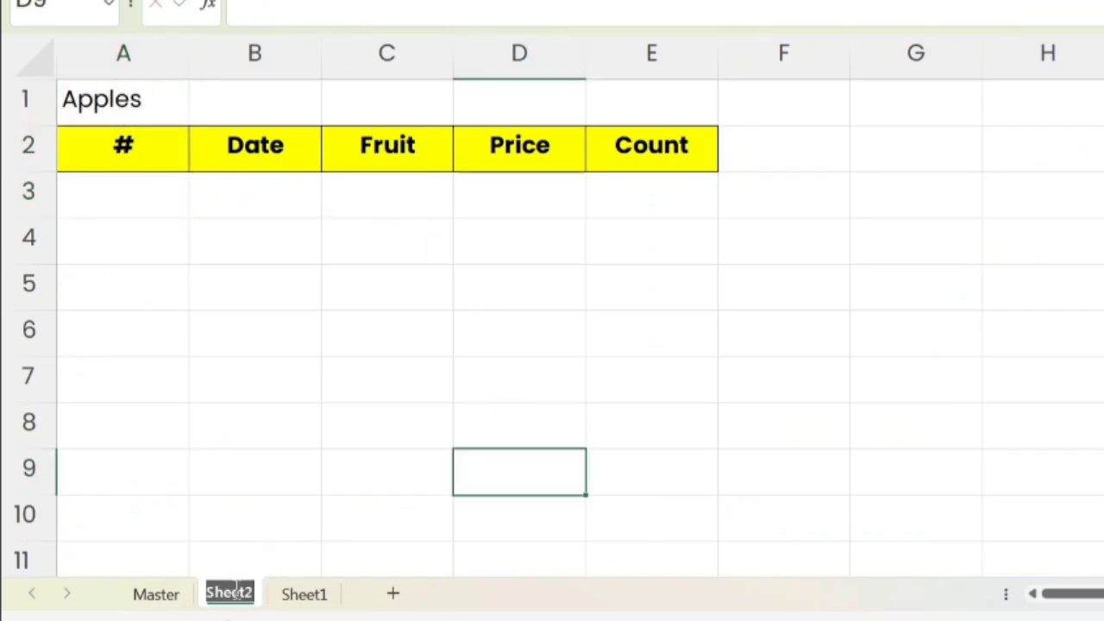
{"action": "key", "text": "ctrl+v"}
{"action": "key", "text": "Return"}
{"action": "left_click", "coordinate": [890, 370]}
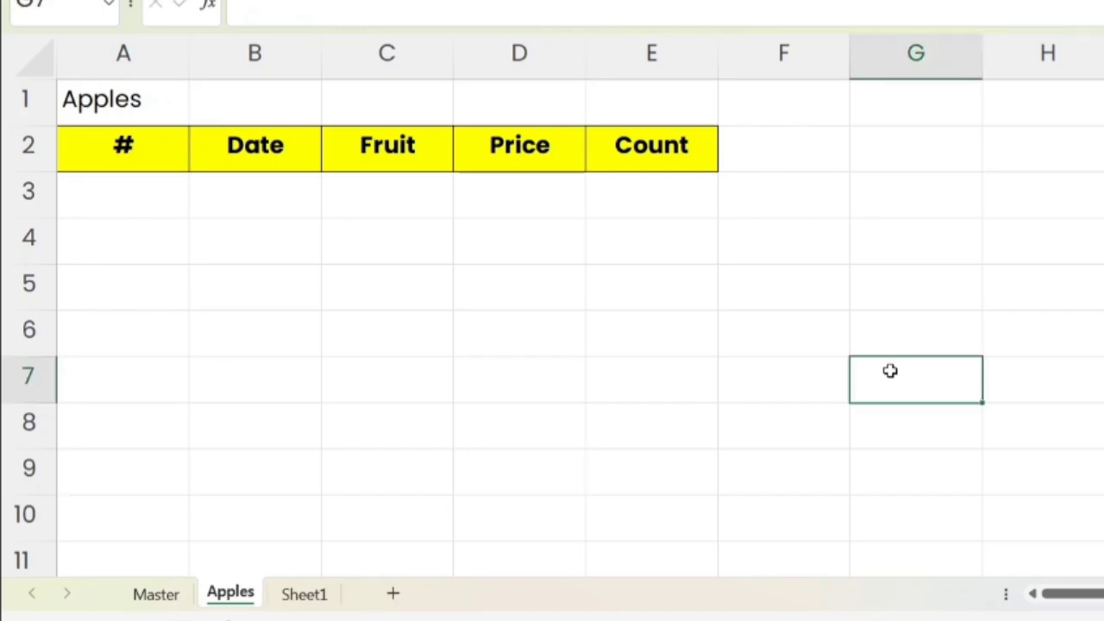
Enter the row-numbering formula =ROW()-2 in A3 of the Apples sheet.
{"action": "left_click", "coordinate": [173, 196]}
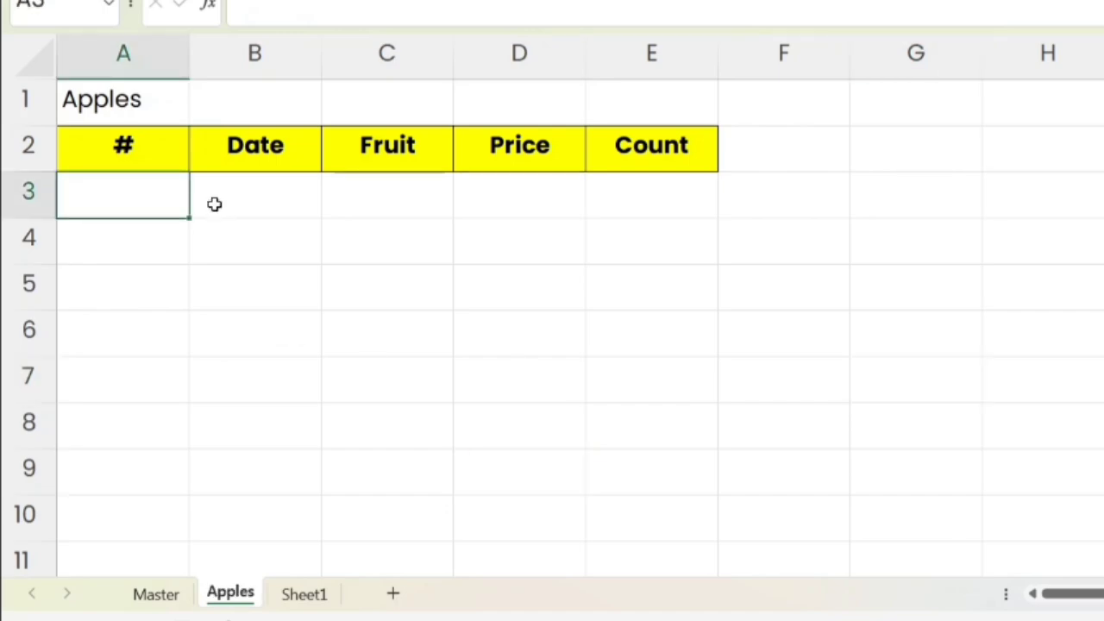
{"action": "type", "text": "=row"}
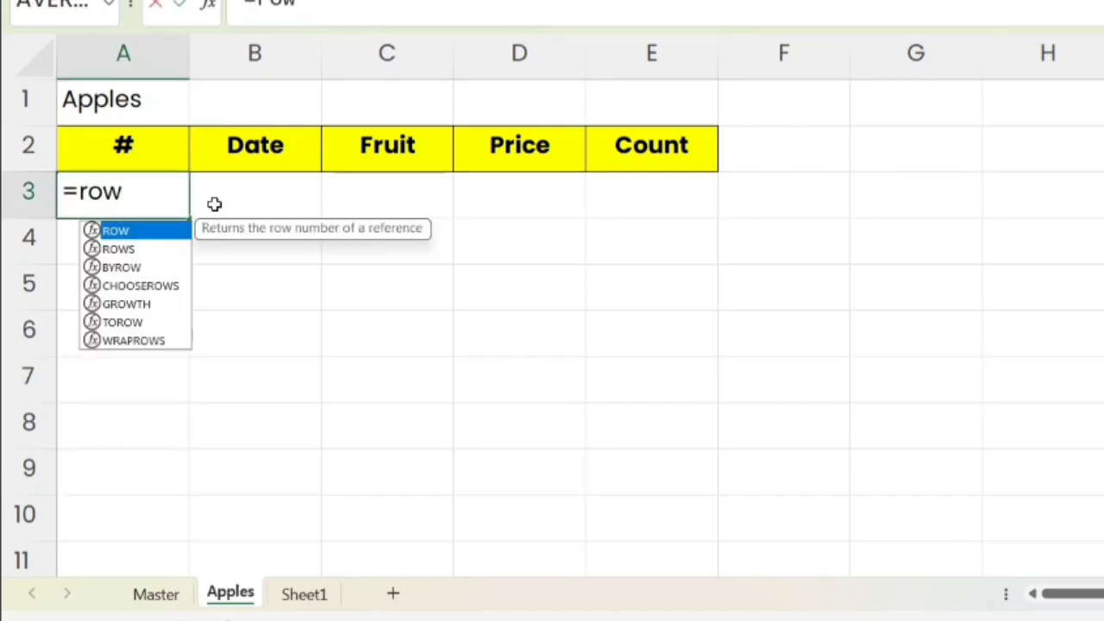
{"action": "key", "text": "Tab"}
{"action": "type", "text": ")"}
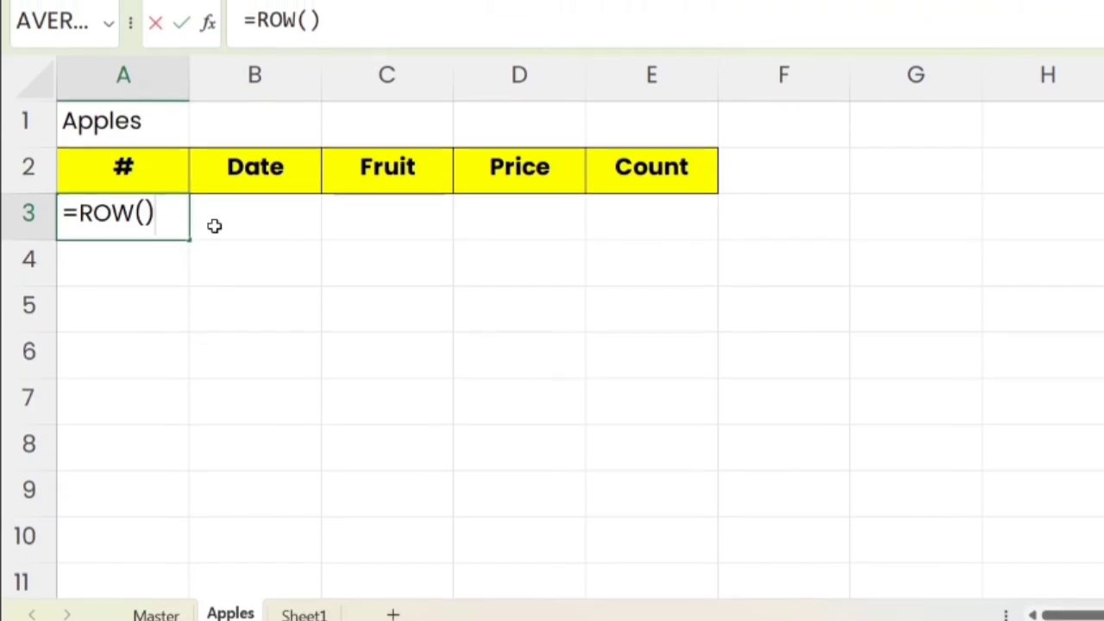
{"action": "key", "text": "Return"}
{"action": "key", "text": "Up"}
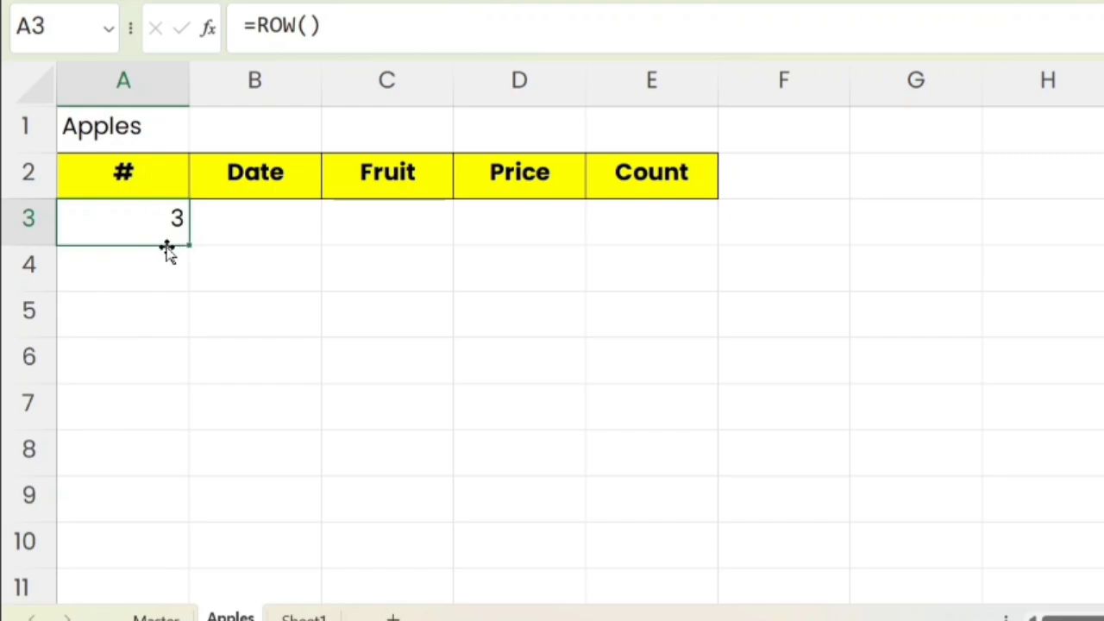
{"action": "left_click", "coordinate": [347, 17]}
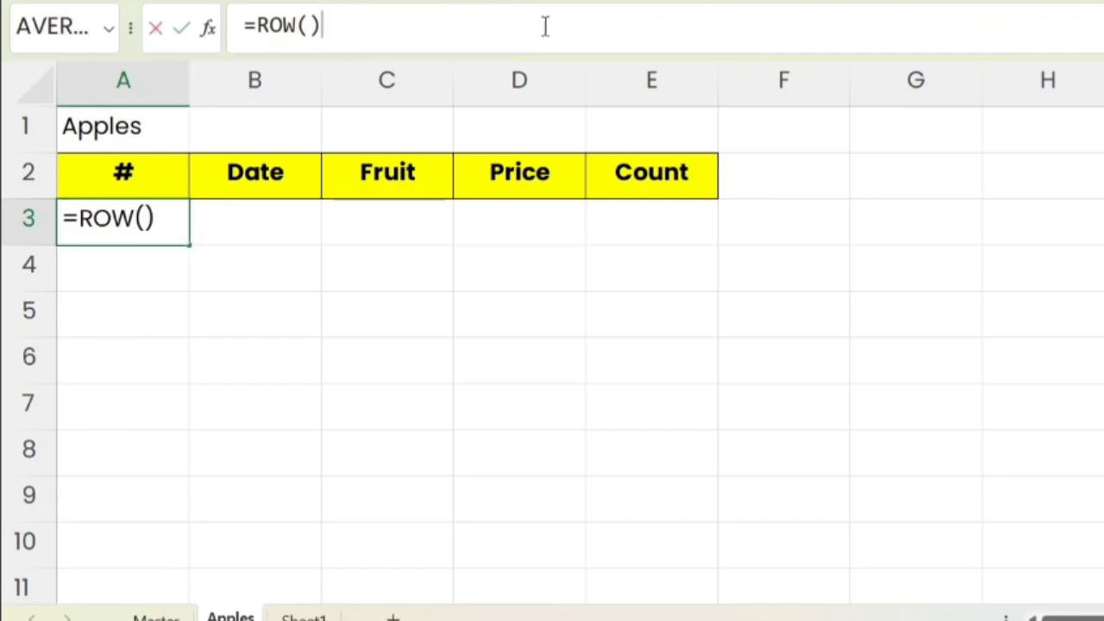
{"action": "type", "text": "-2"}
{"action": "key", "text": "Return"}
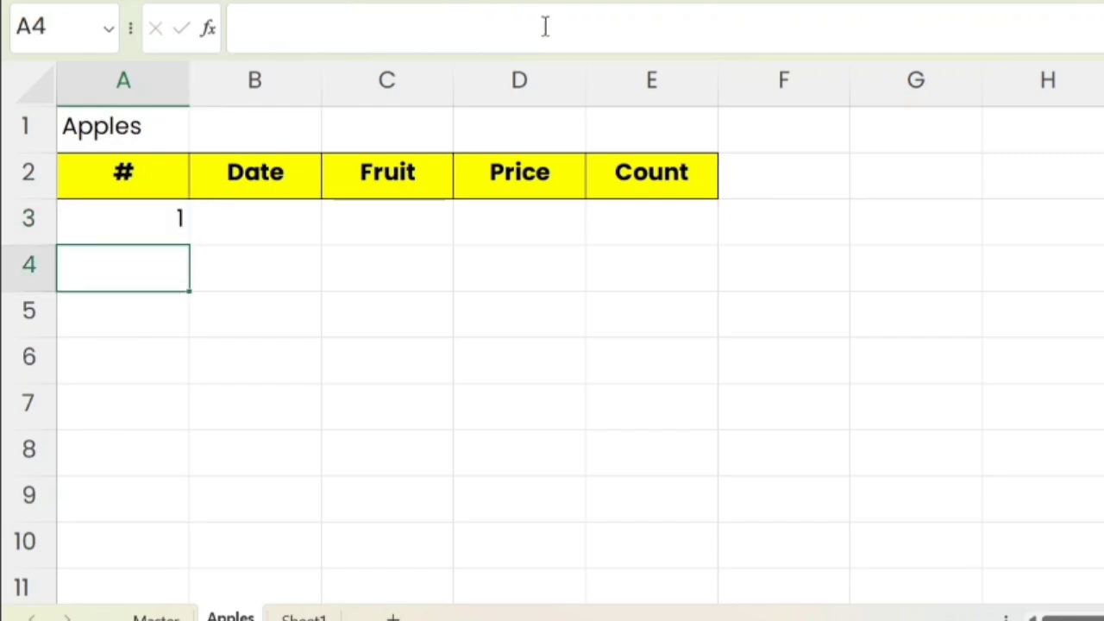
Prefix the A3 formula with the locked fruit cell, making it =$A$1&ROW()-2, and fill it down to A31.
{"action": "left_click", "coordinate": [173, 218]}
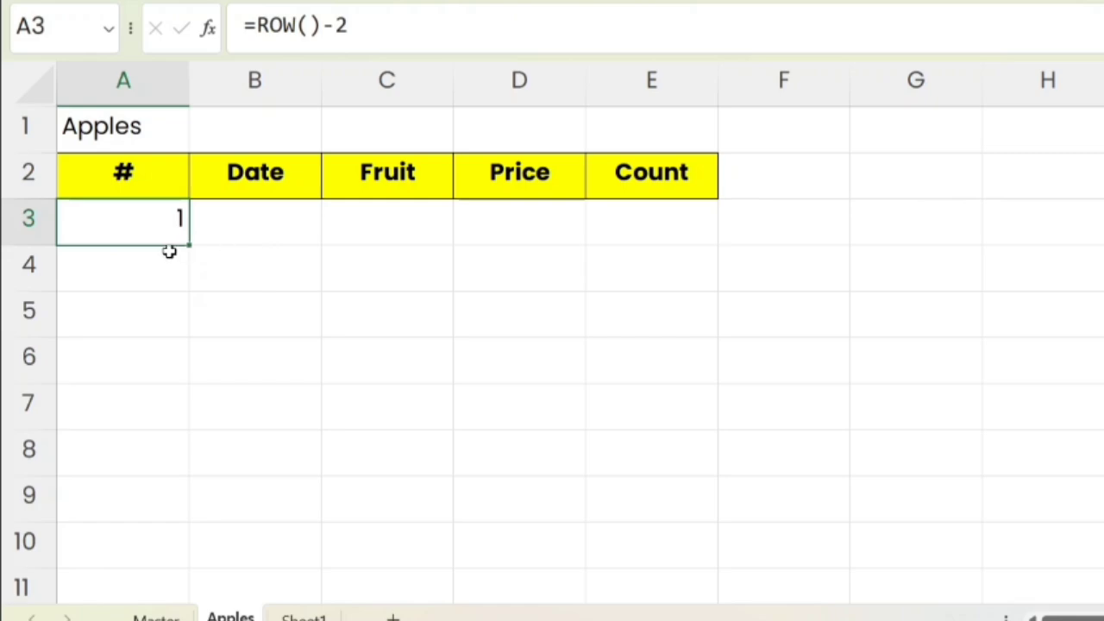
{"action": "left_click", "coordinate": [256, 19]}
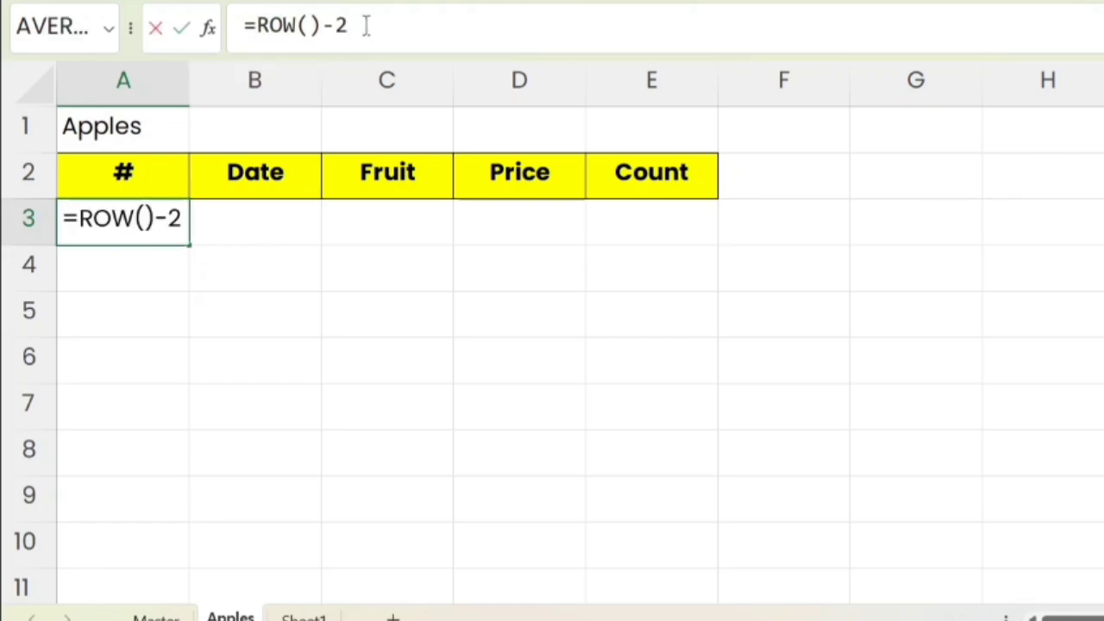
{"action": "left_click", "coordinate": [140, 128]}
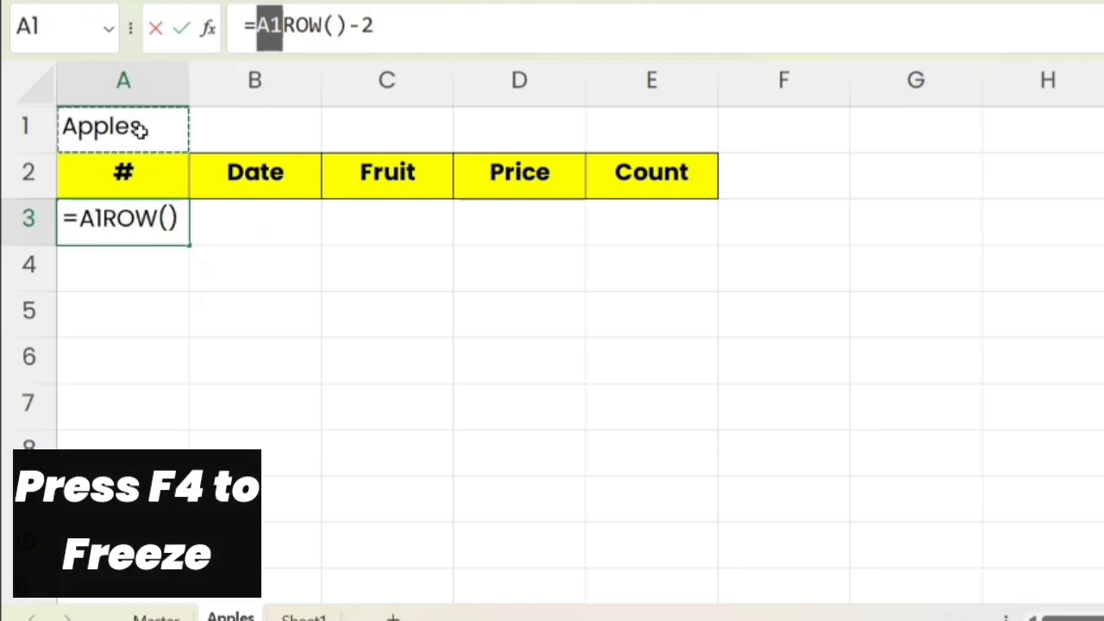
{"action": "type", "text": "&"}
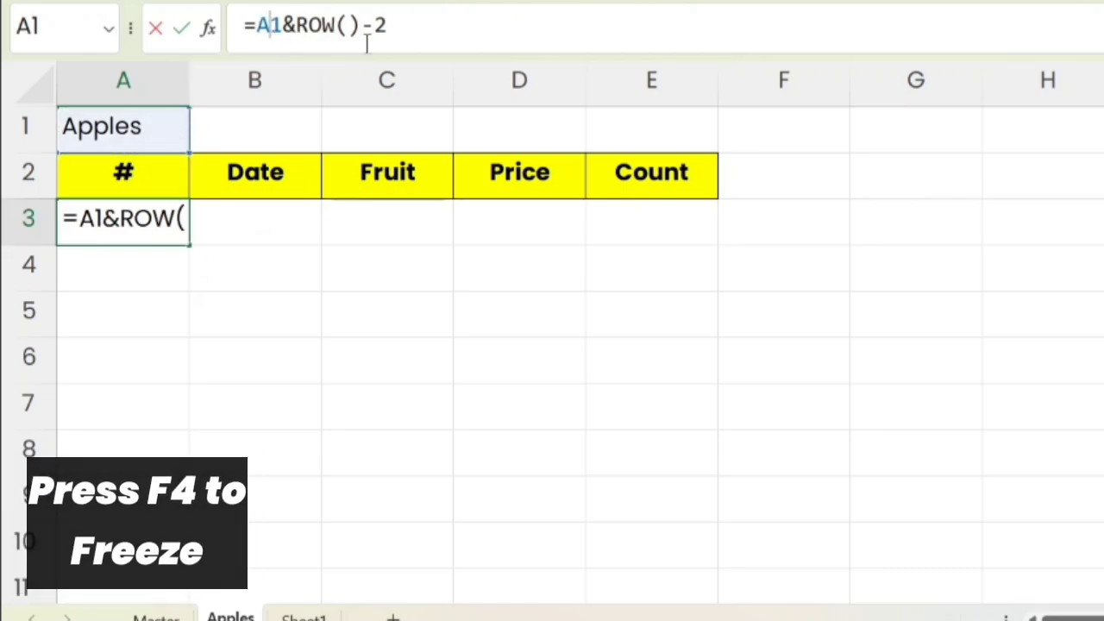
{"action": "key", "text": "F4"}
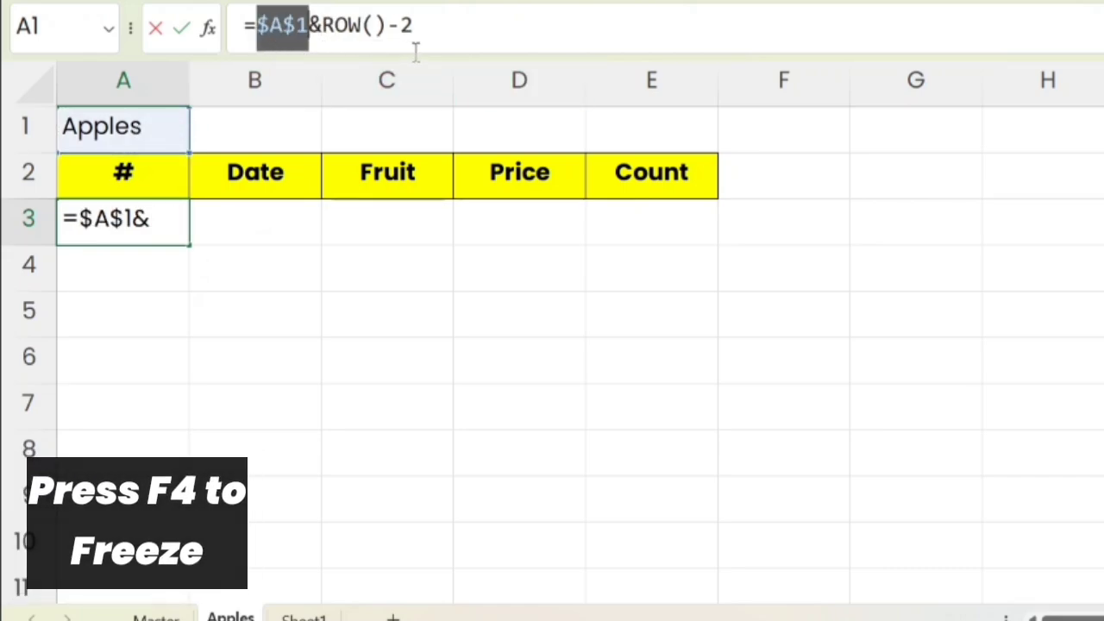
{"action": "key", "text": "Return"}
{"action": "key", "text": "Up"}
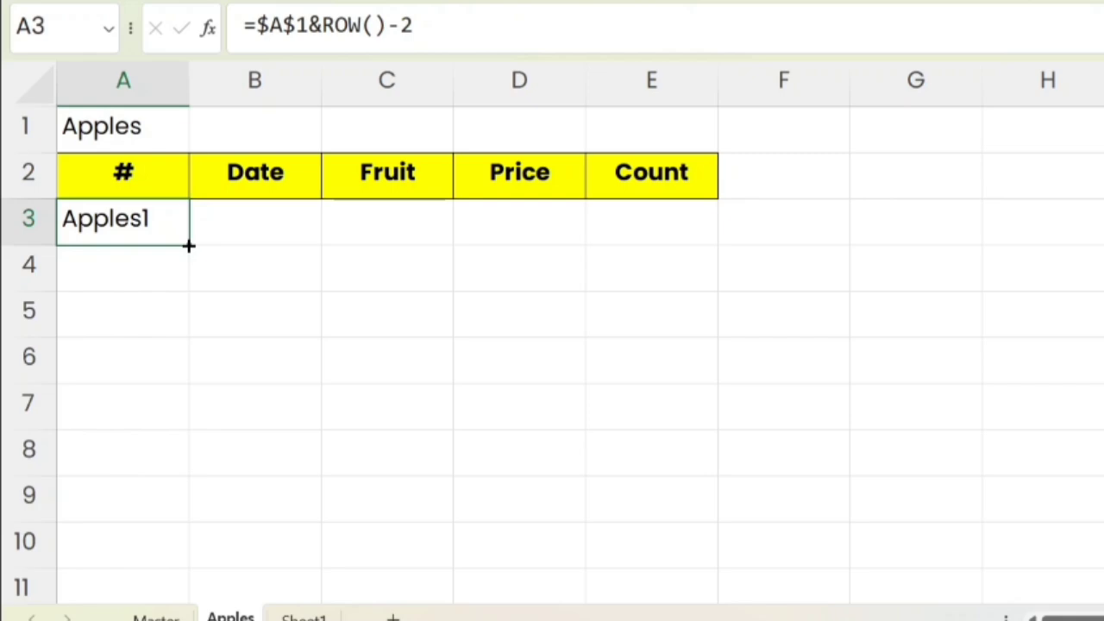
{"action": "left_click_drag", "start_coordinate": [188, 246], "coordinate": [188, 518]}
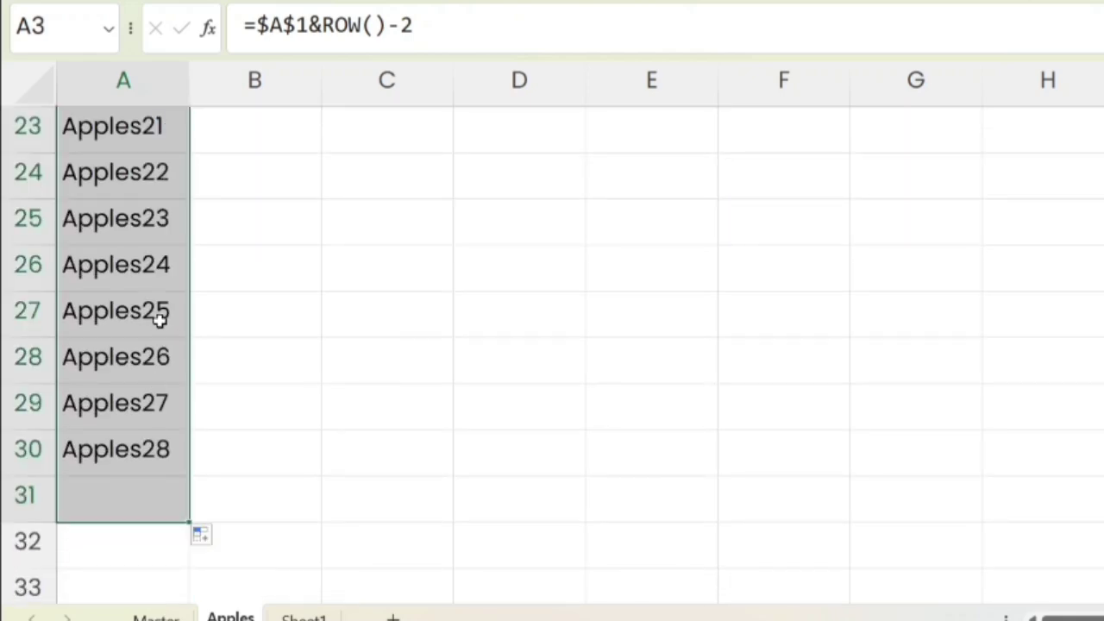
Review the fruit-and-number lookup keys filled down column A of the Apples sheet.
{"action": "left_click", "coordinate": [160, 315]}
{"action": "key", "text": "ctrl+Home"}
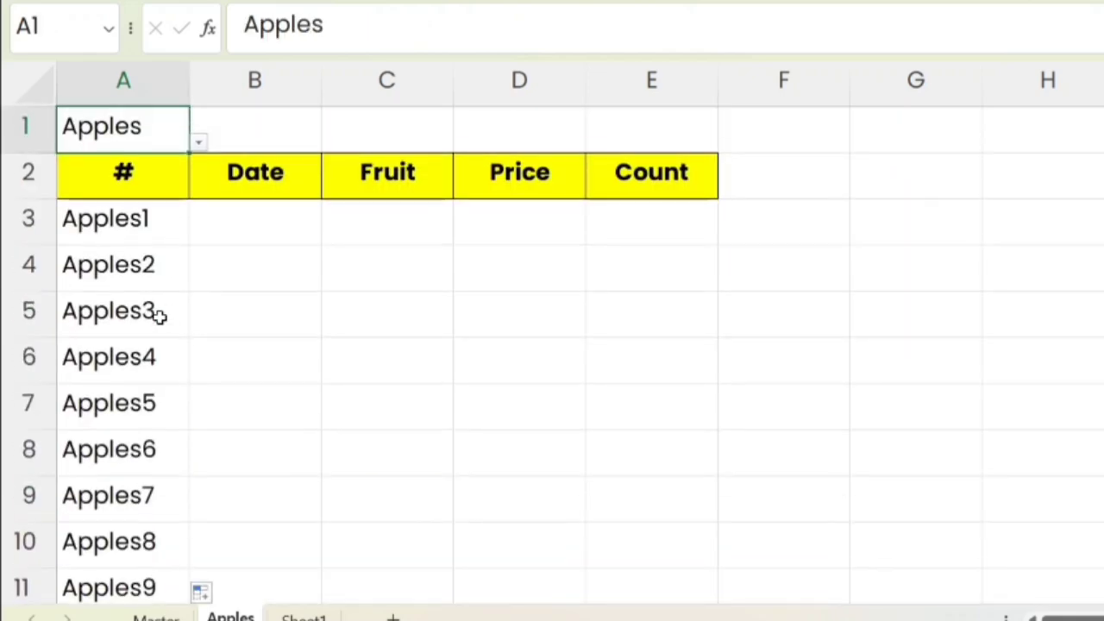
{"action": "key", "text": "Down"}
{"action": "key", "text": "Down"}
{"action": "key", "text": "Down"}
{"action": "key", "text": "Down"}
{"action": "key", "text": "Down"}
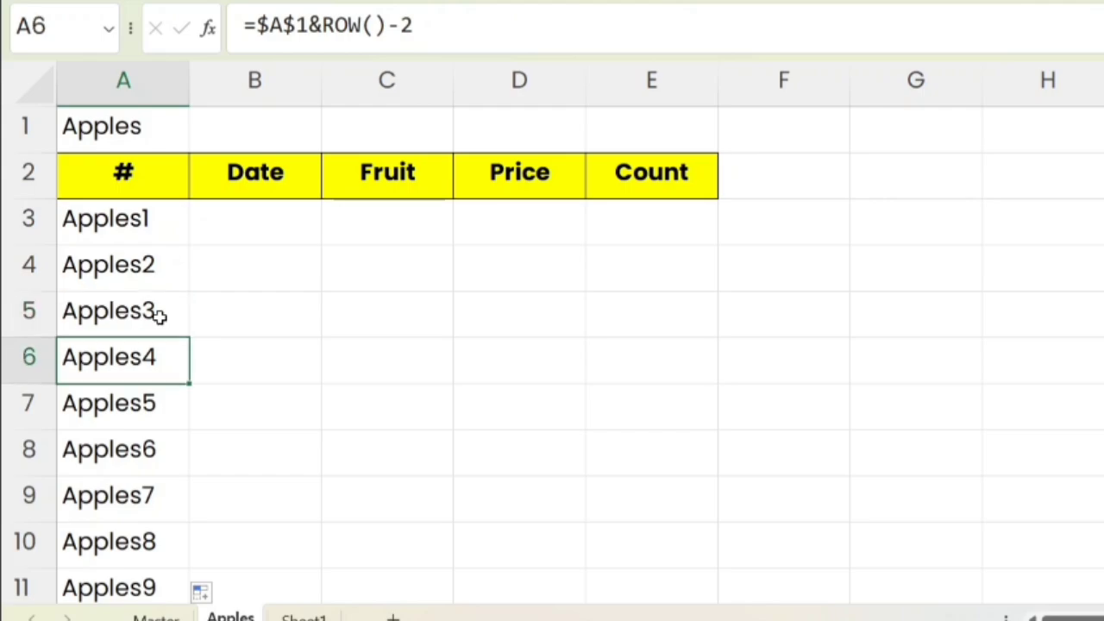
{"action": "key", "text": "Up"}
{"action": "key", "text": "Up"}
{"action": "key", "text": "Up"}
{"action": "key", "text": "Up"}
{"action": "key", "text": "Down"}
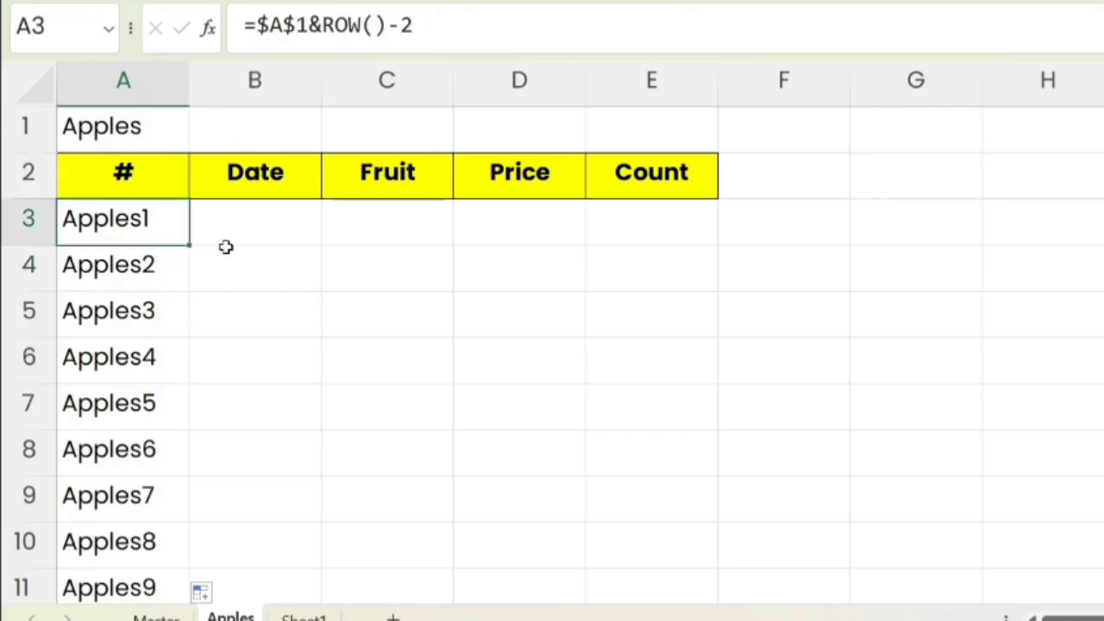
Clear the filled lookup keys from A4 downward, keeping only the formula in A3.
{"action": "left_click", "coordinate": [164, 253]}
{"action": "key", "text": "ctrl+shift+Down"}
{"action": "key", "text": "Delete"}
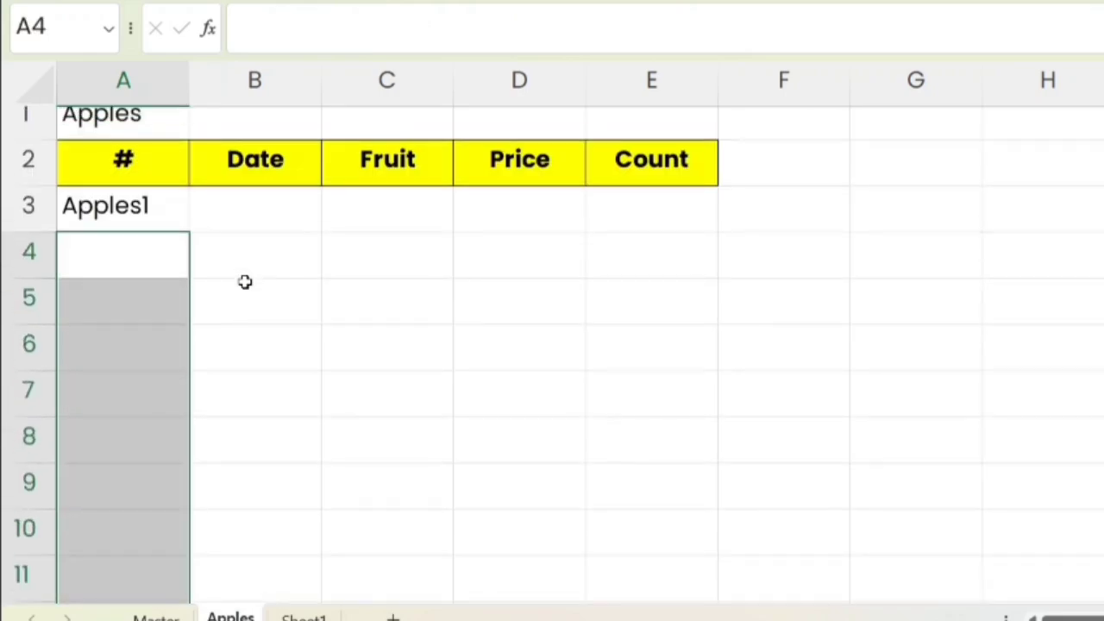
{"action": "key", "text": "Up"}
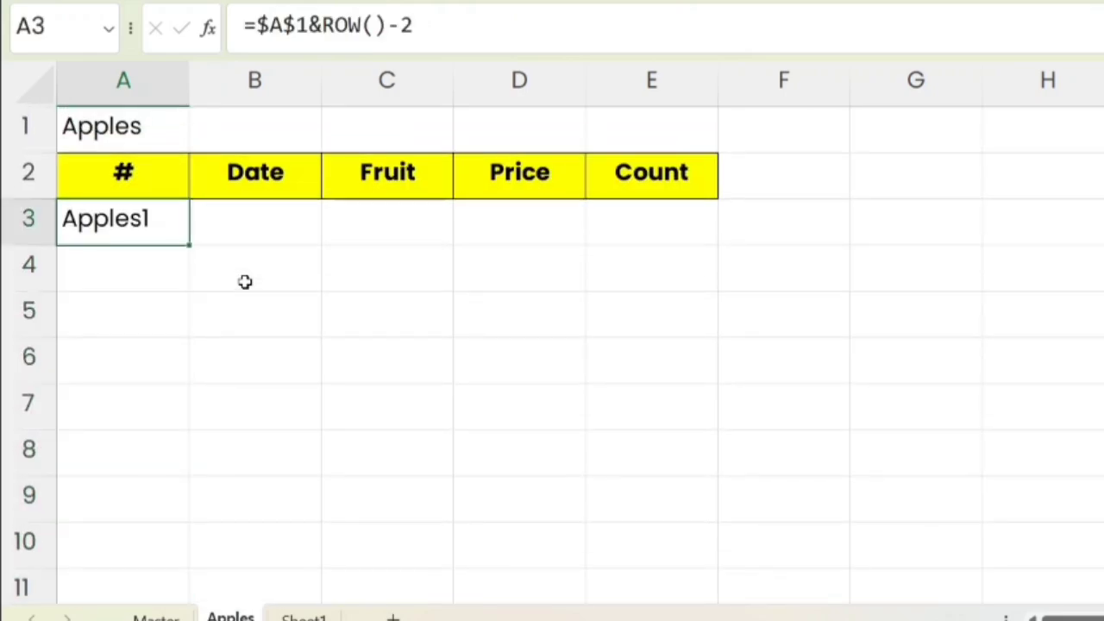
Insert MATCH at the start of the A3 formula, with $A$1&ROW()-2 as its lookup value.
{"action": "left_click", "coordinate": [257, 17]}
{"action": "type", "text": "macth"}
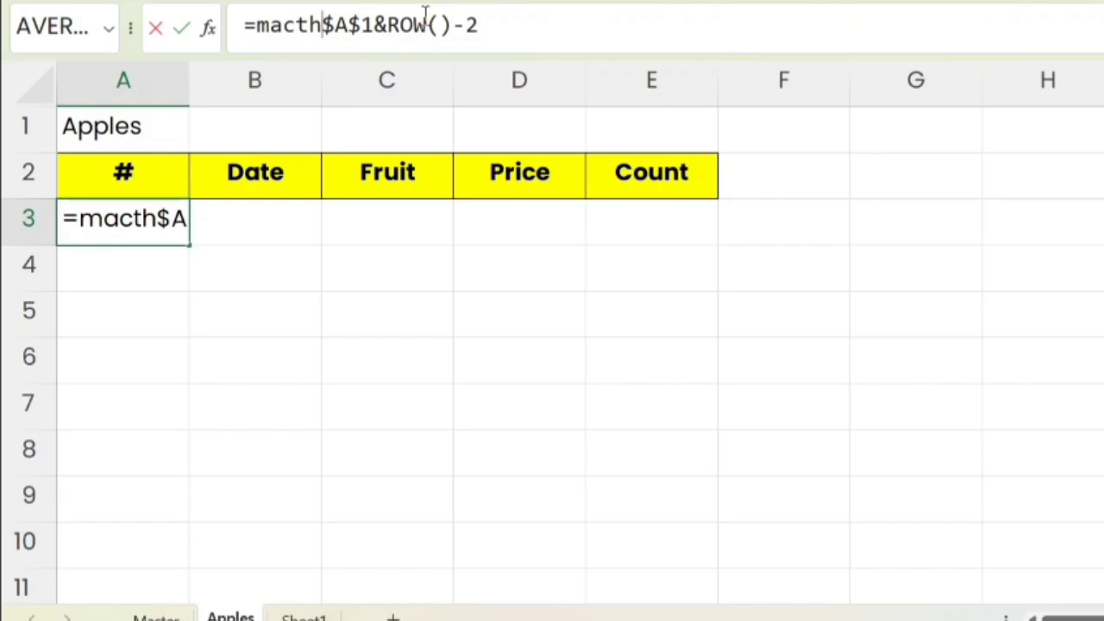
{"action": "key", "text": "BackSpace"}
{"action": "key", "text": "BackSpace"}
{"action": "key", "text": "BackSpace"}
{"action": "type", "text": "t"}
{"action": "key", "text": "Tab"}
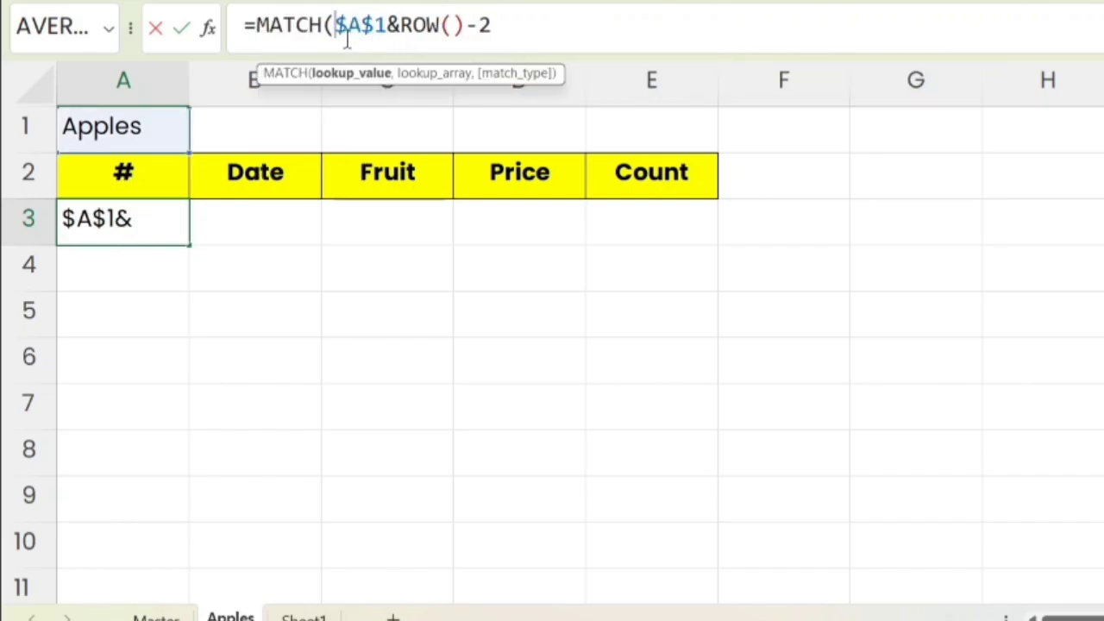
{"action": "left_click", "coordinate": [561, 16]}
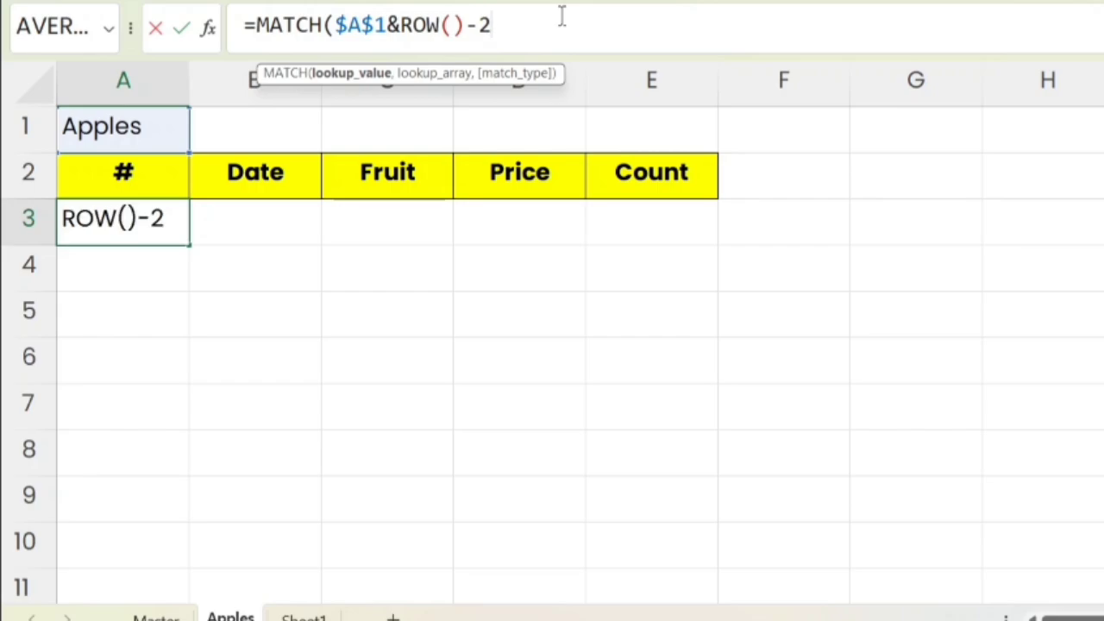
Set the MATCH lookup array to A3:A1000 of the Master sheet's helper column.
{"action": "type", "text": ","}
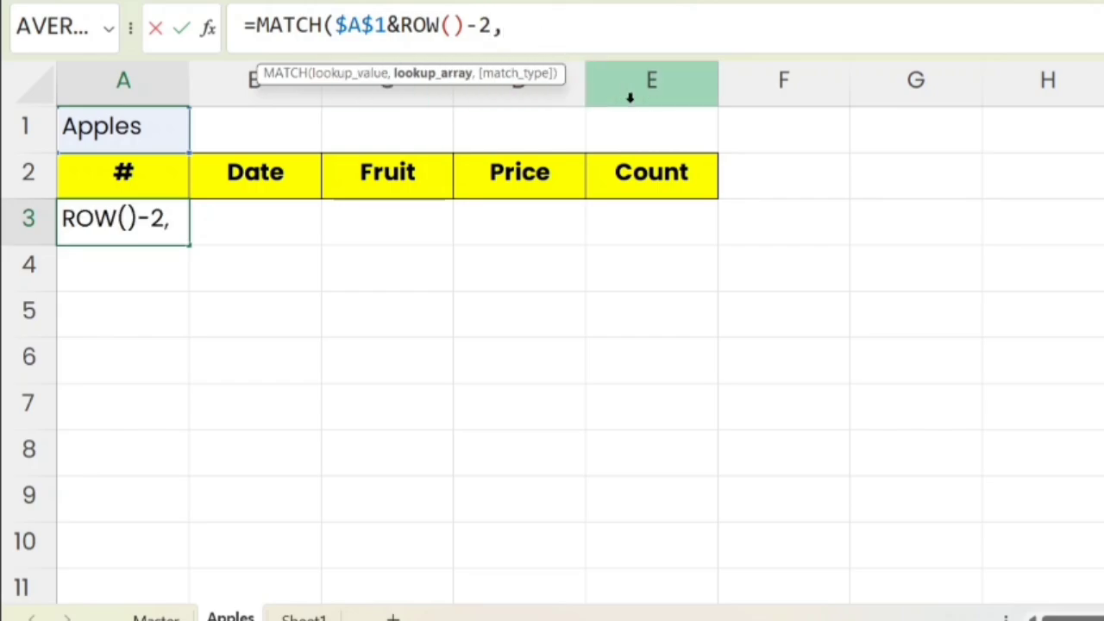
{"action": "left_click", "coordinate": [156, 615]}
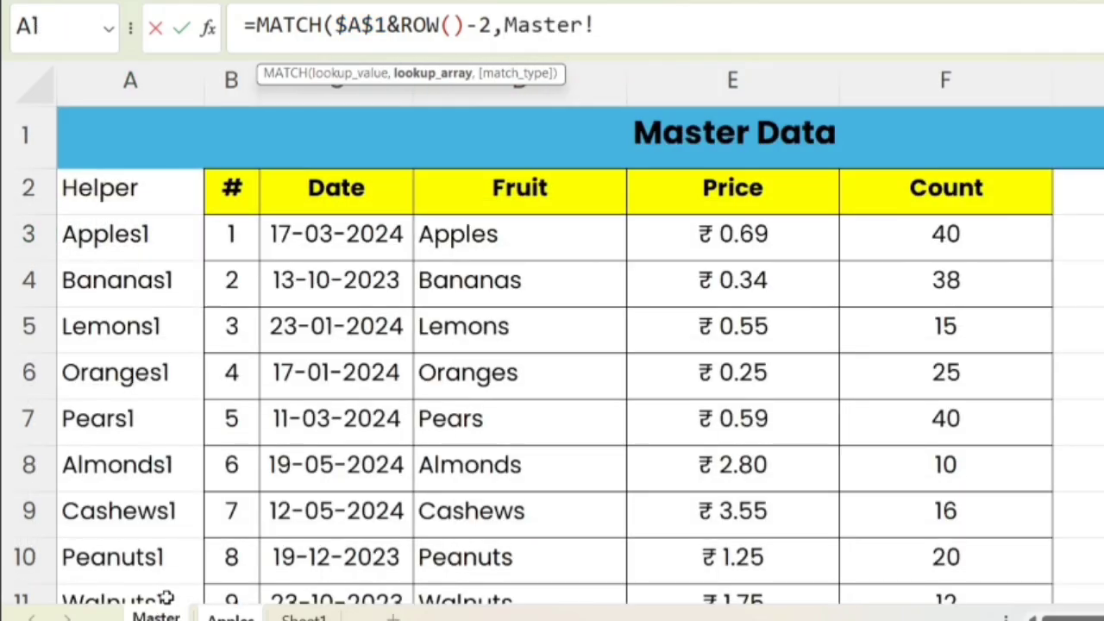
{"action": "left_click", "coordinate": [143, 233]}
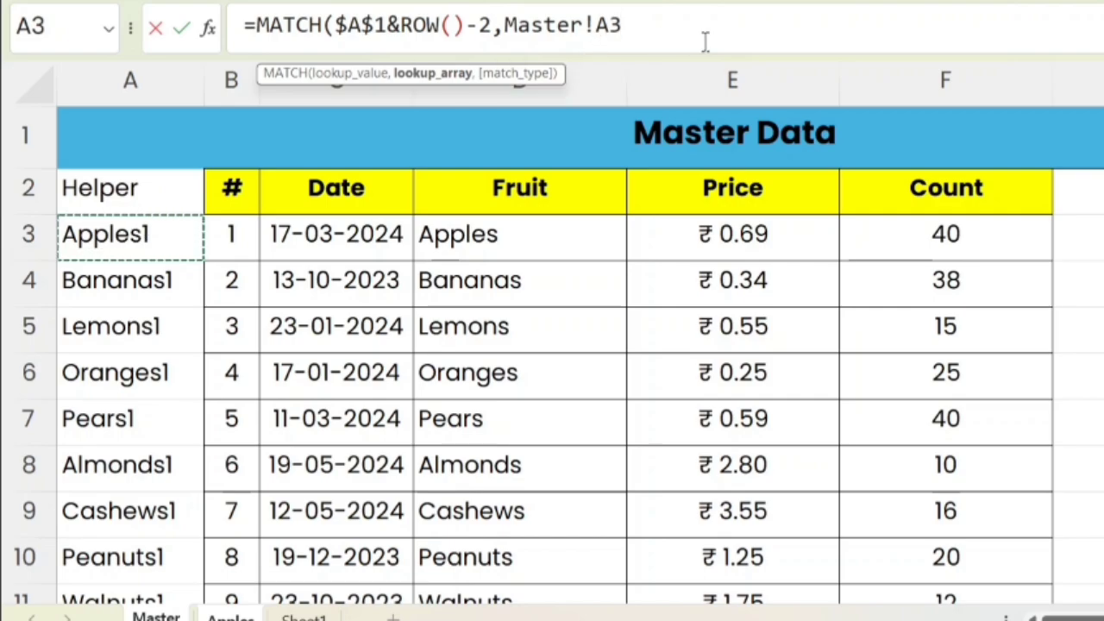
{"action": "type", "text": ":A3A"}
{"action": "key", "text": "BackSpace"}
{"action": "key", "text": "BackSpace"}
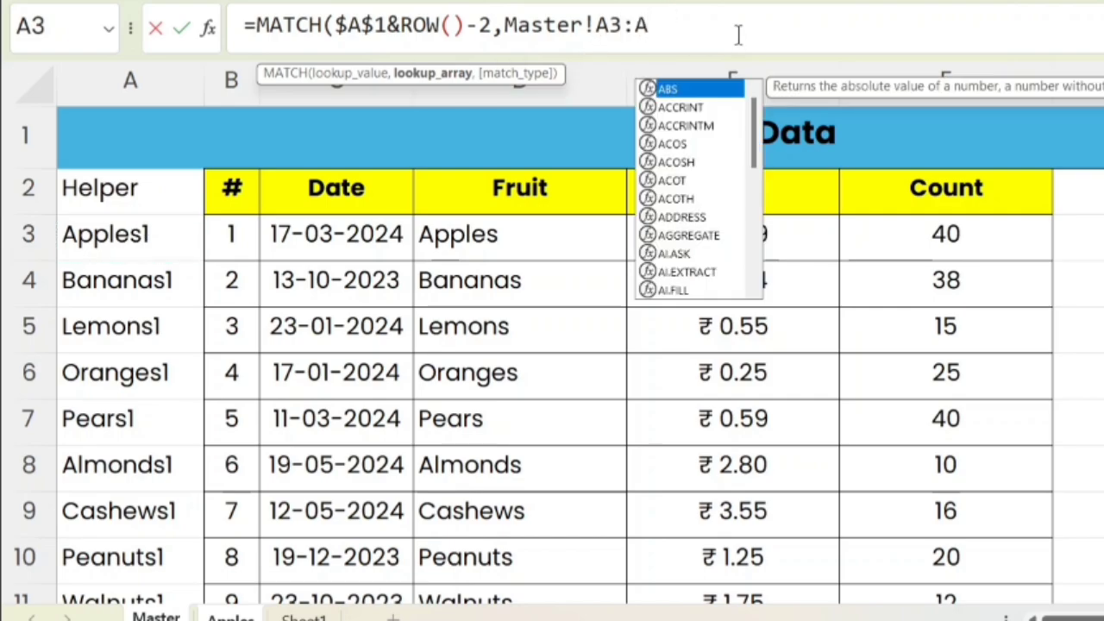
{"action": "type", "text": "1000"}
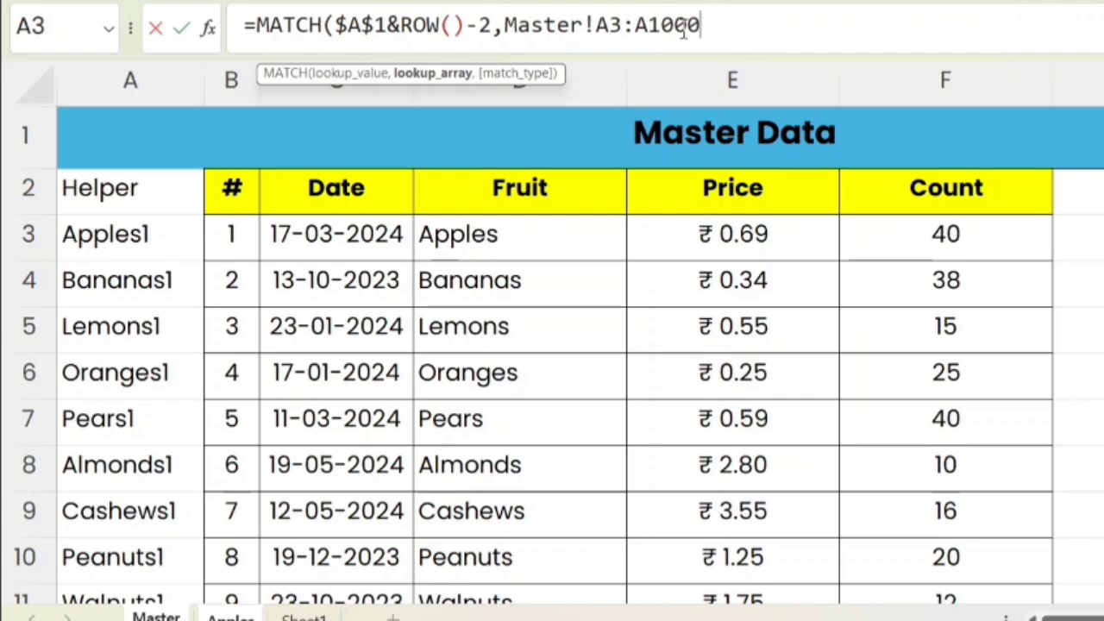
Make the MATCH lookup array absolute, as Master!$A$3:$A$1000.
{"action": "double_click", "coordinate": [601, 29]}
{"action": "key", "text": "shift+Right"}
{"action": "key", "text": "shift+Right"}
{"action": "key", "text": "shift+Right"}
{"action": "key", "text": "shift+Right"}
{"action": "key", "text": "shift+Right"}
{"action": "key", "text": "shift+Right"}
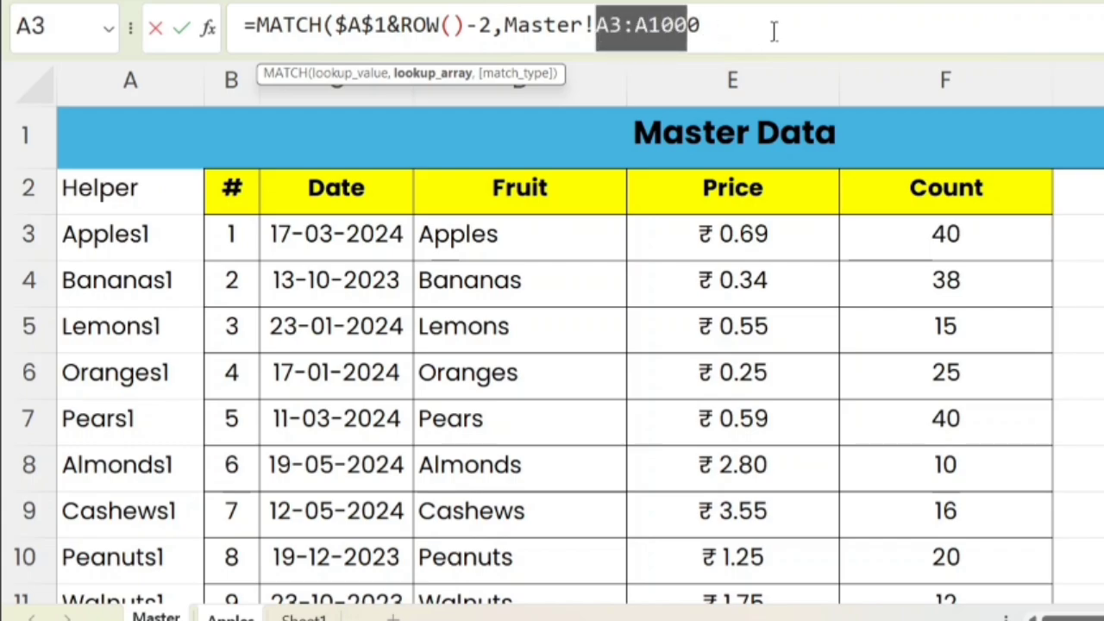
{"action": "key", "text": "F4"}
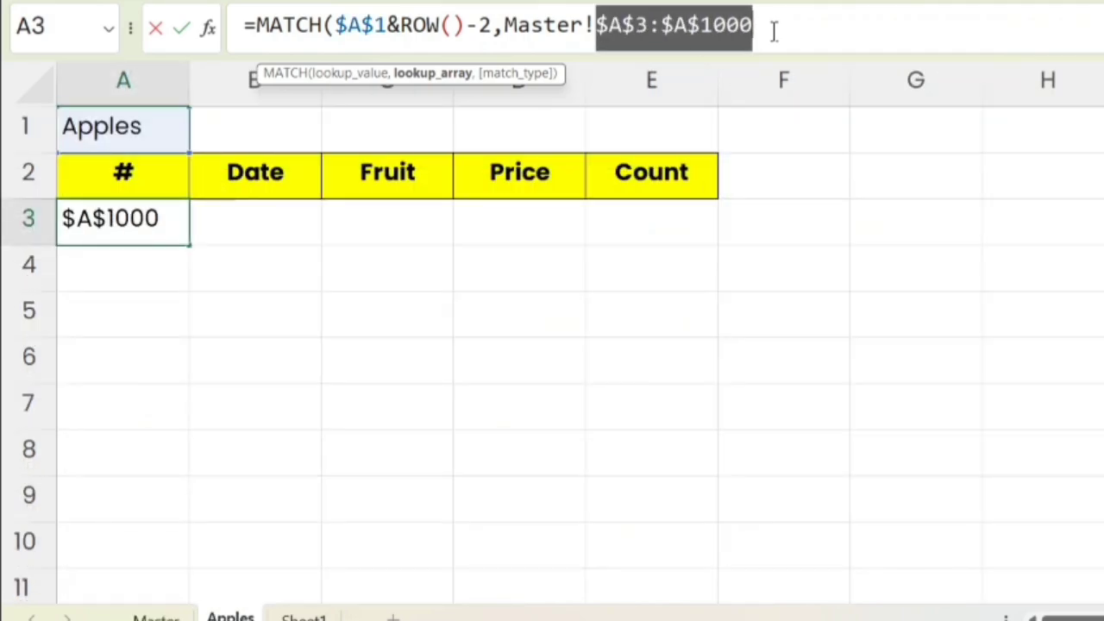
{"action": "type", "text": ","}
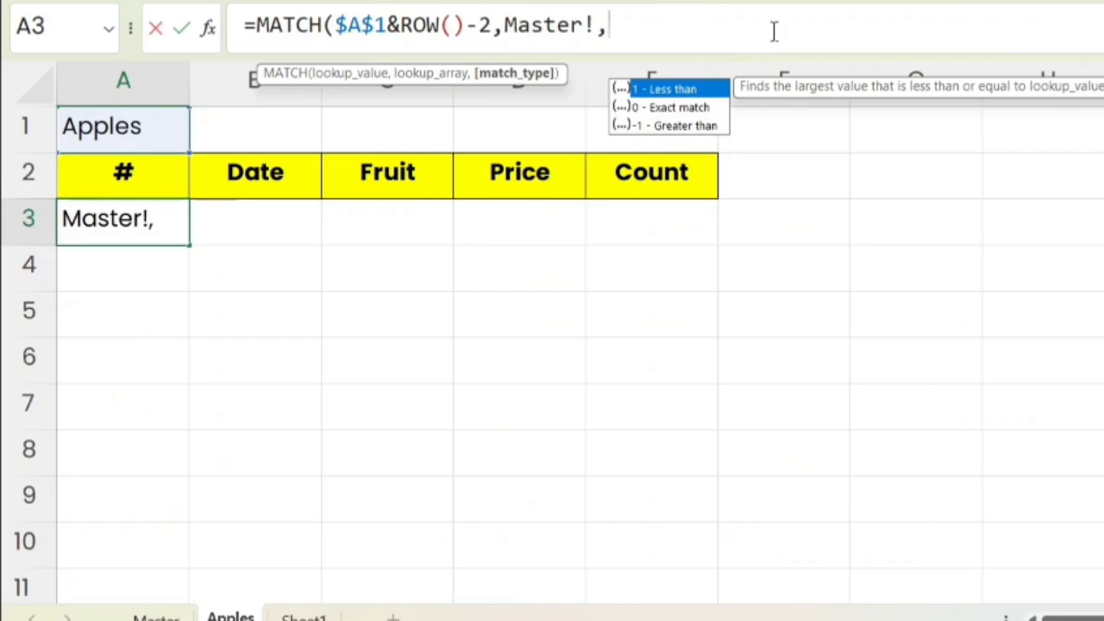
{"action": "key", "text": "ctrl+z"}
{"action": "key", "text": "Right"}
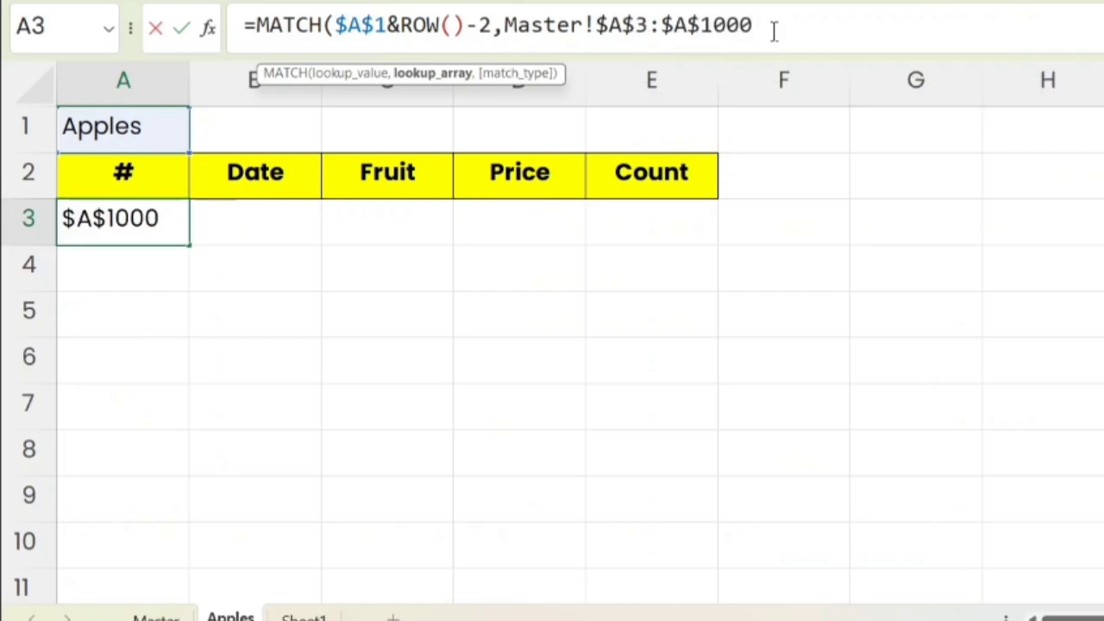
Finish the A3 MATCH formula with match type 0 for an exact match and enter it.
{"action": "type", "text": ",0)"}
{"action": "key", "text": "ctrl+Return"}
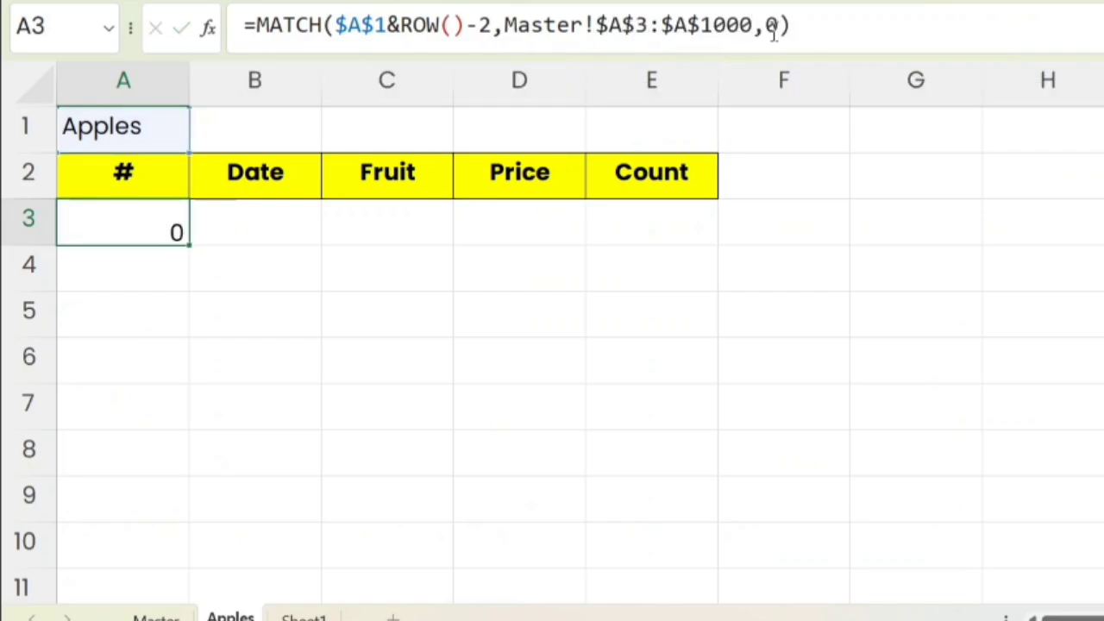
{"action": "key", "text": "Return"}
{"action": "key", "text": "Up"}
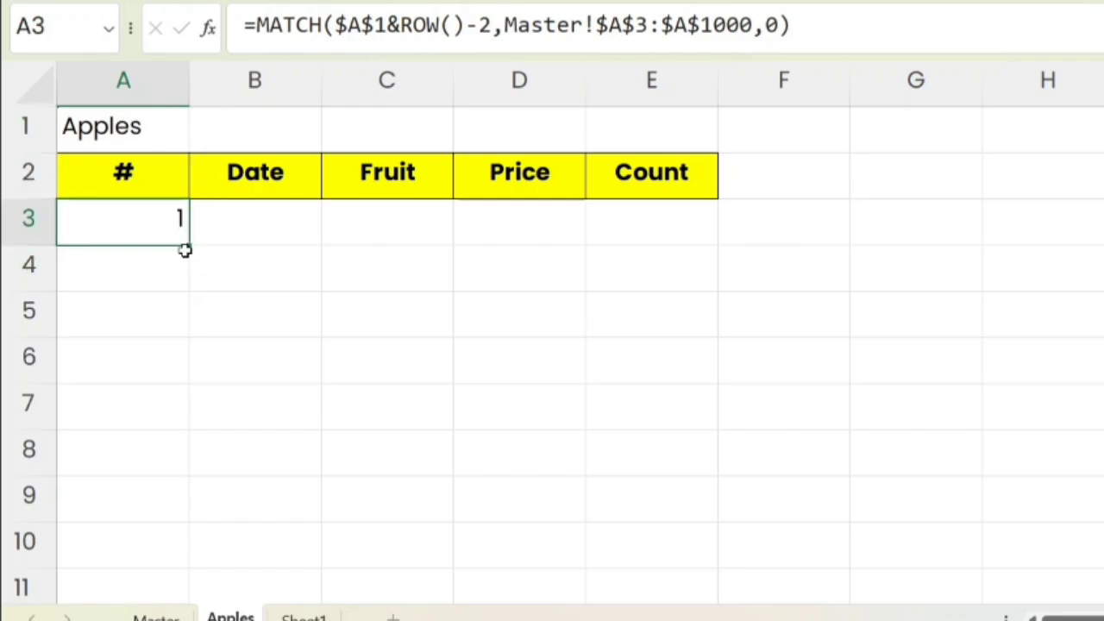
Fill the A3 MATCH formula down to A7.
{"action": "left_click_drag", "start_coordinate": [184, 251], "coordinate": [185, 405]}
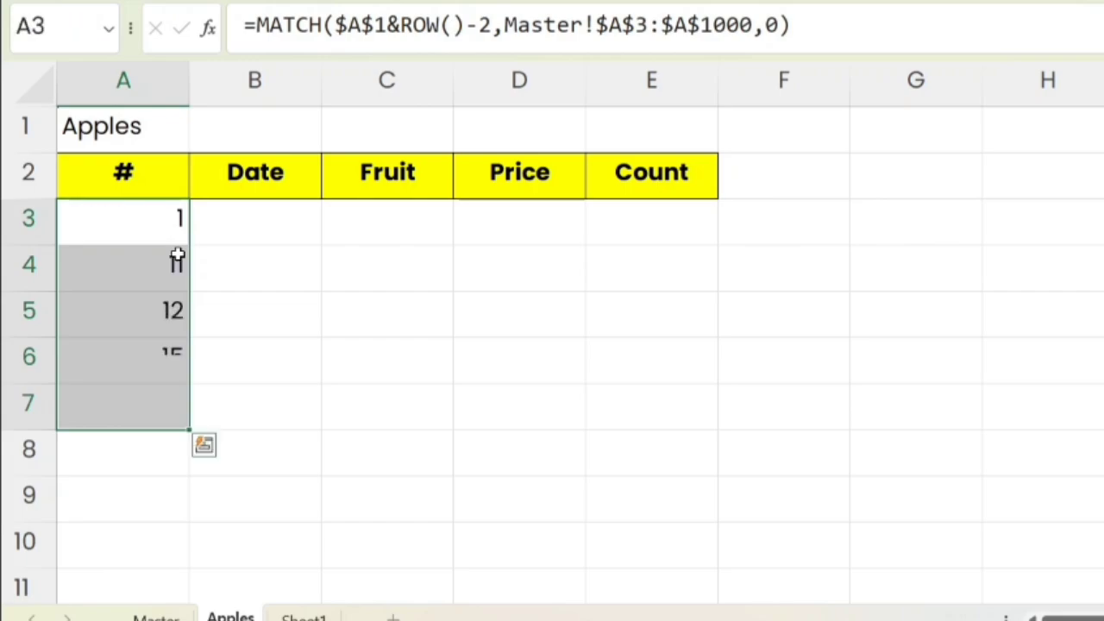
{"action": "left_click", "coordinate": [259, 258]}
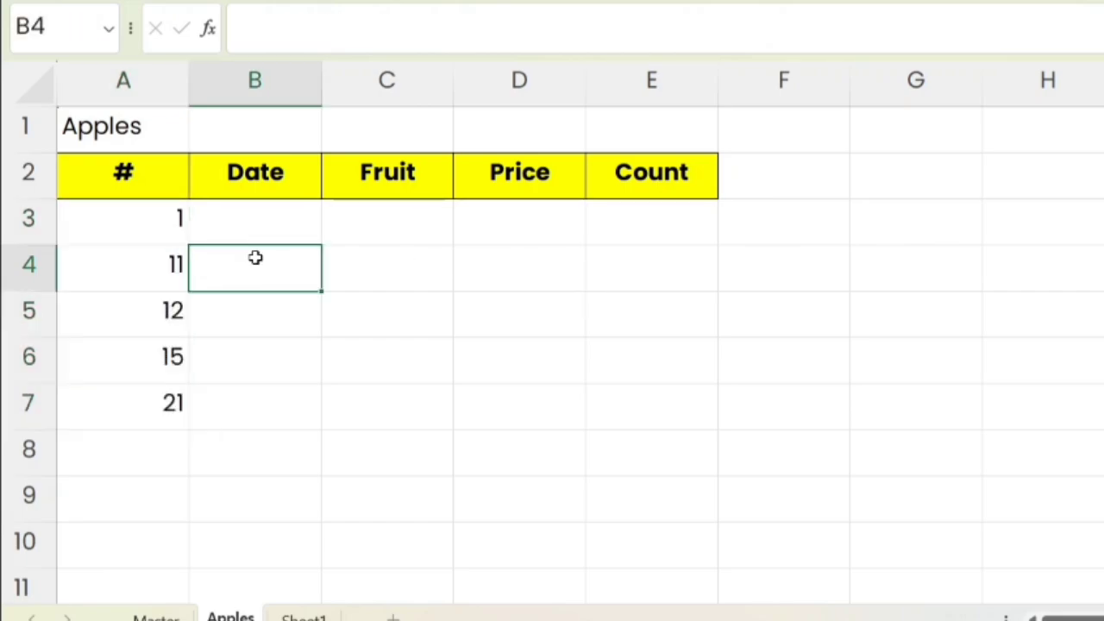
{"action": "left_click", "coordinate": [149, 208]}
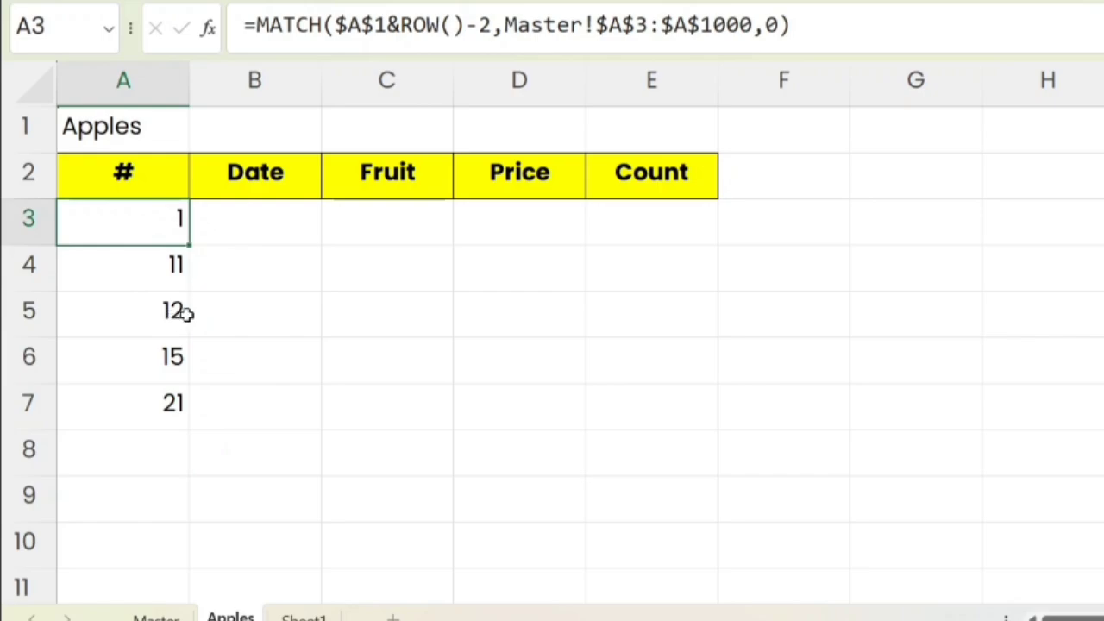
Check the MATCH row positions against the Apples entries in the Master sheet's Fruit column.
{"action": "left_click", "coordinate": [155, 618]}
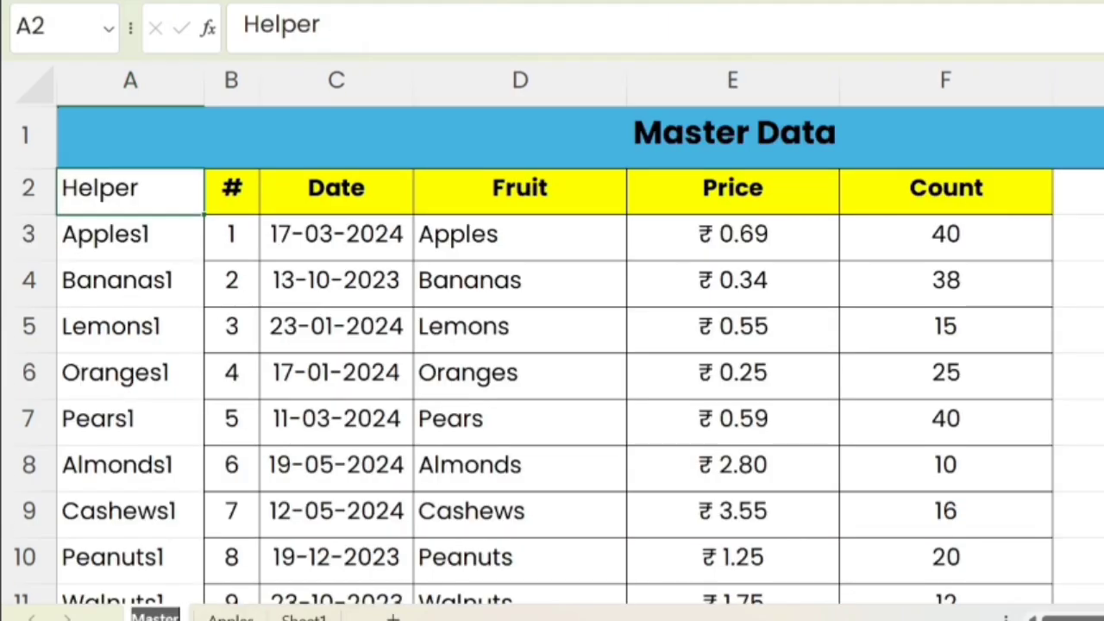
{"action": "left_click", "coordinate": [528, 245]}
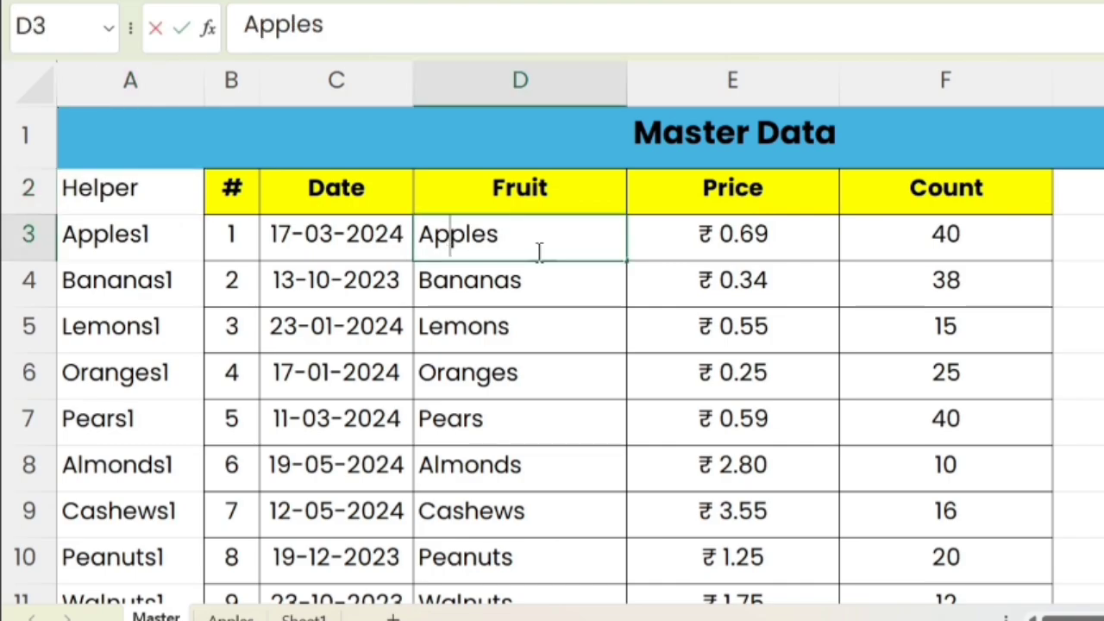
{"action": "key", "text": "Down"}
{"action": "key", "text": "Down"}
{"action": "key", "text": "Down"}
{"action": "key", "text": "Down"}
{"action": "key", "text": "Down"}
{"action": "key", "text": "Down"}
{"action": "key", "text": "Down"}
{"action": "key", "text": "Down"}
{"action": "key", "text": "Down"}
{"action": "key", "text": "Down"}
{"action": "key", "text": "Down"}
{"action": "key", "text": "Down"}
{"action": "key", "text": "Down"}
{"action": "key", "text": "Down"}
{"action": "key", "text": "Down"}
{"action": "key", "text": "Down"}
{"action": "key", "text": "Down"}
{"action": "key", "text": "Down"}
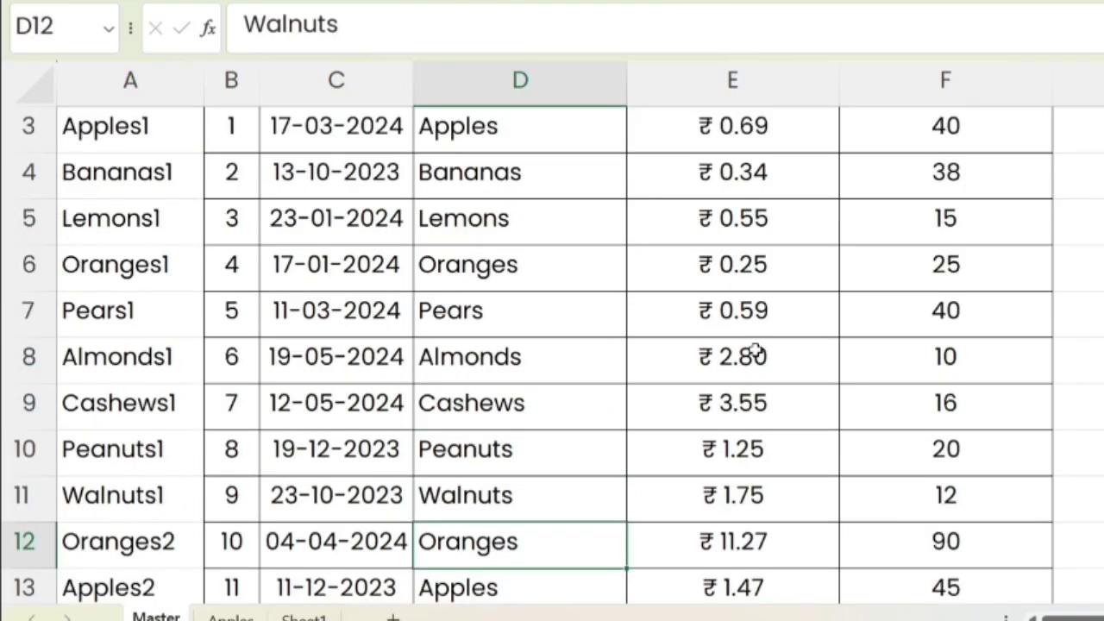
{"action": "left_click", "coordinate": [527, 172]}
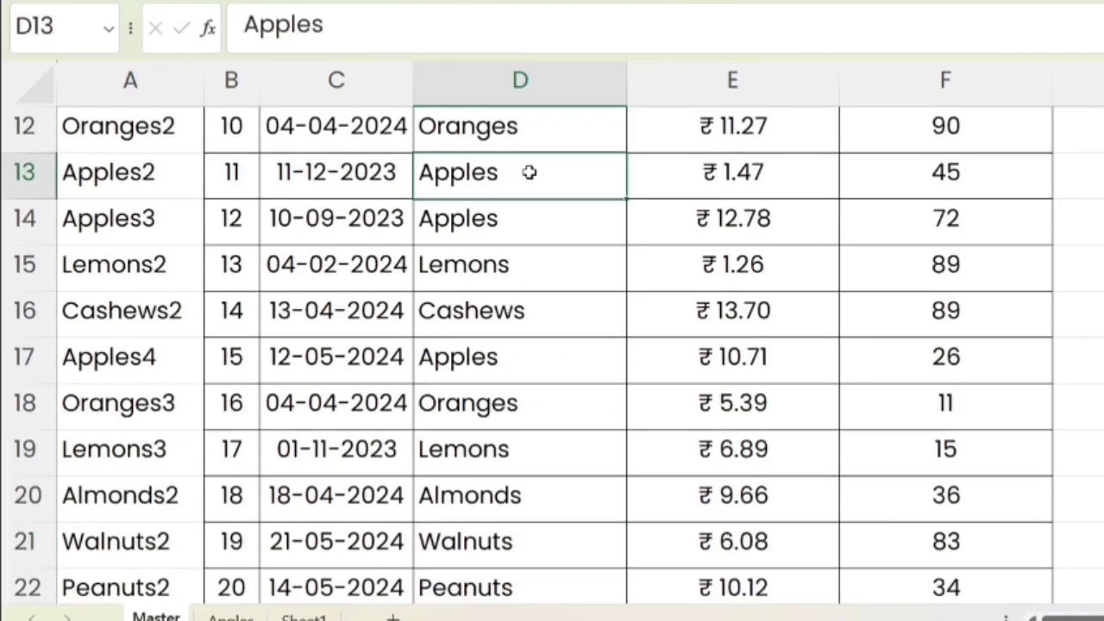
{"action": "left_click", "coordinate": [588, 211]}
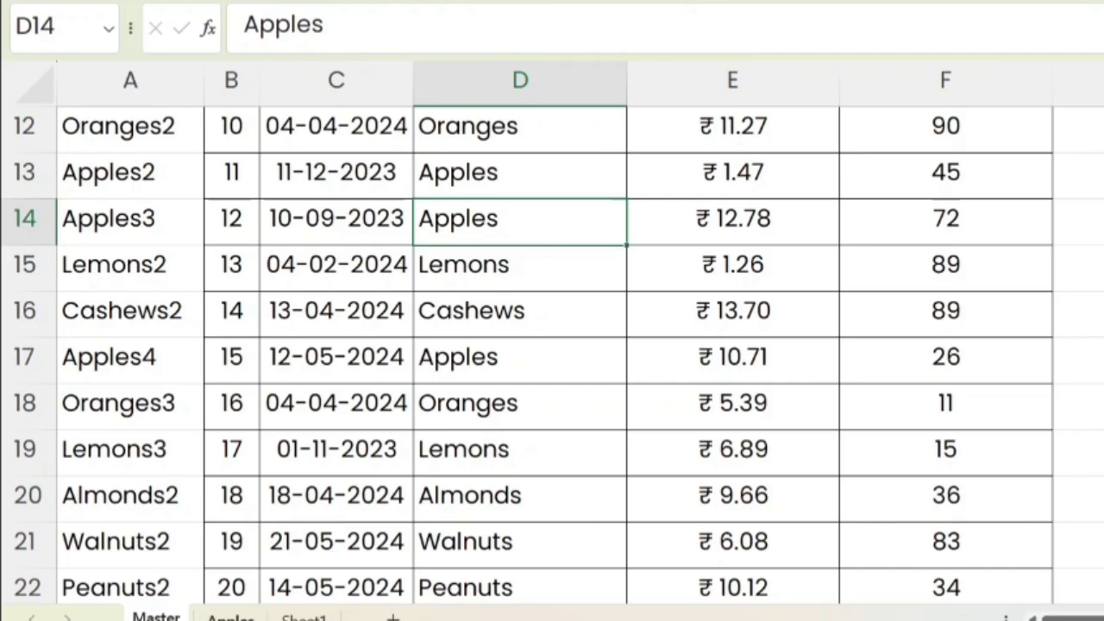
{"action": "left_click", "coordinate": [231, 617]}
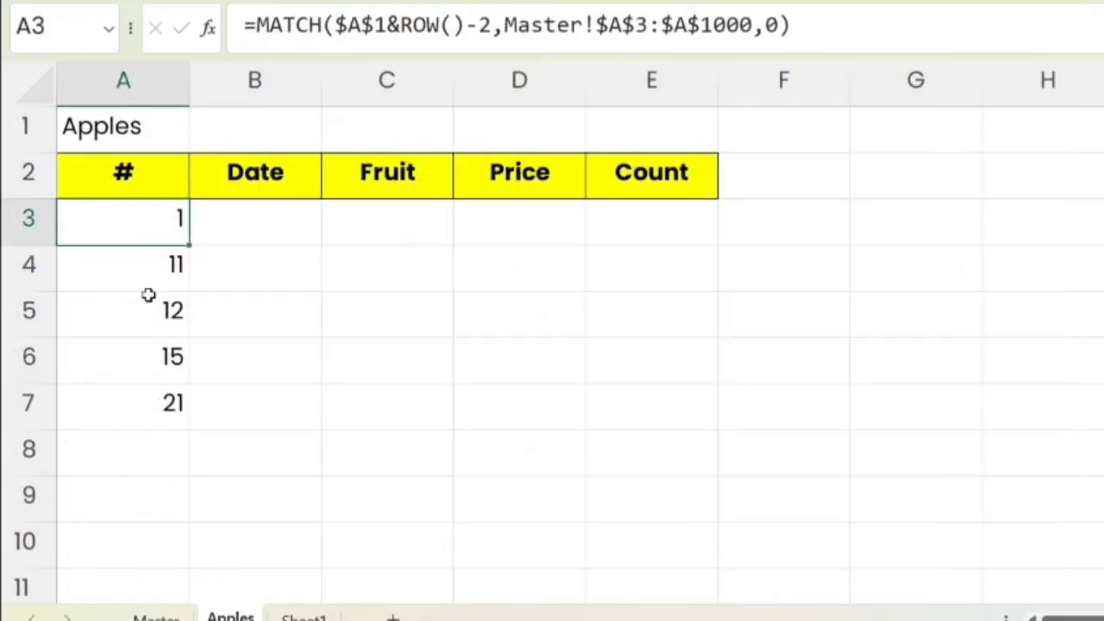
Insert INDEX in front of the MATCH function in the A3 formula.
{"action": "left_click", "coordinate": [252, 24]}
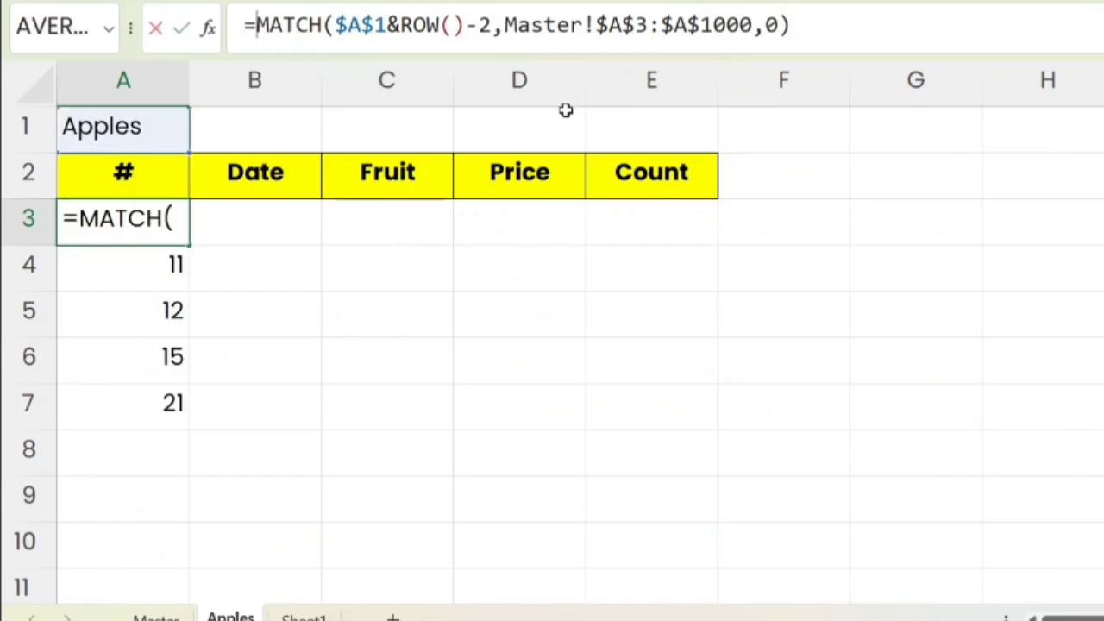
{"action": "type", "text": "inde"}
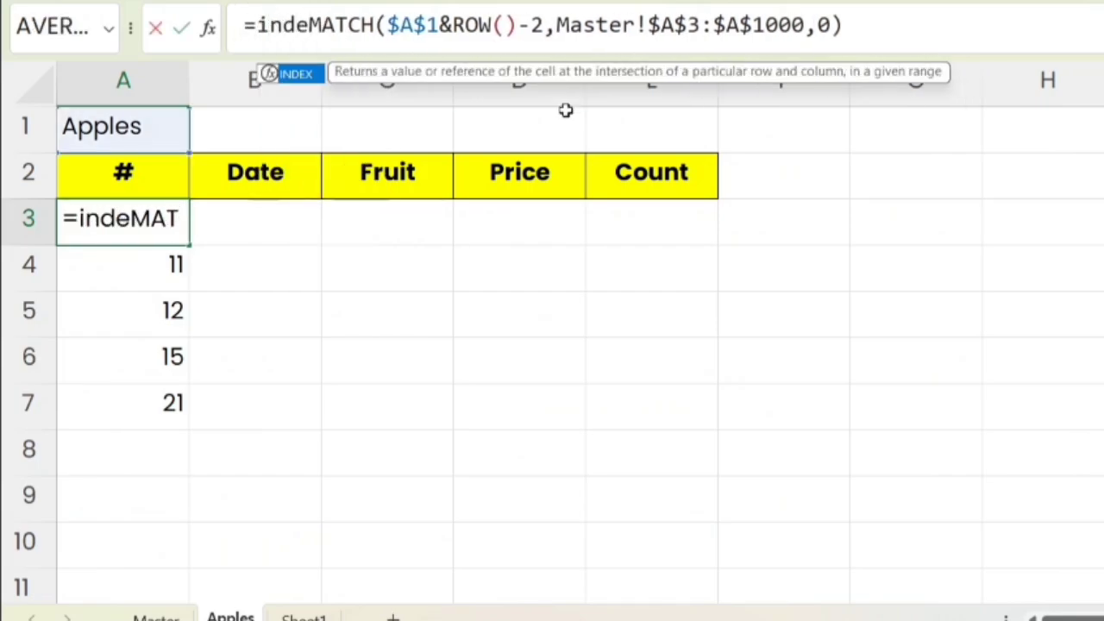
{"action": "key", "text": "Tab"}
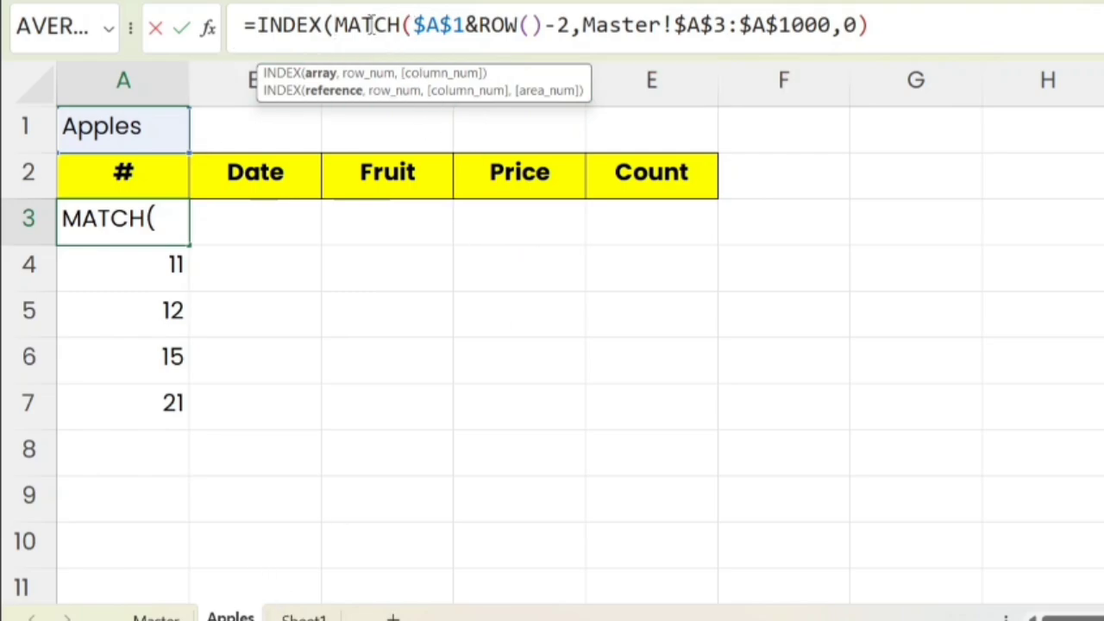
Give INDEX in the A3 formula the array Master!B3:F1000, with commas before and after MATCH as its row argument.
{"action": "left_click", "coordinate": [153, 617]}
{"action": "scroll", "coordinate": [284, 310], "scroll_direction": "up", "scroll_amount": 4}
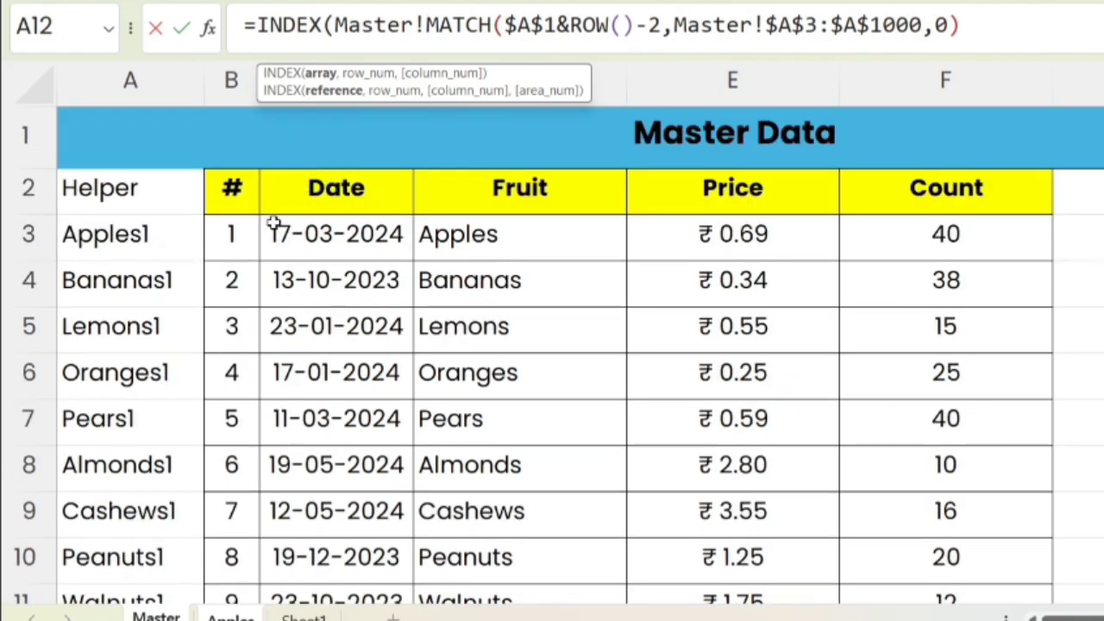
{"action": "left_click", "coordinate": [235, 244]}
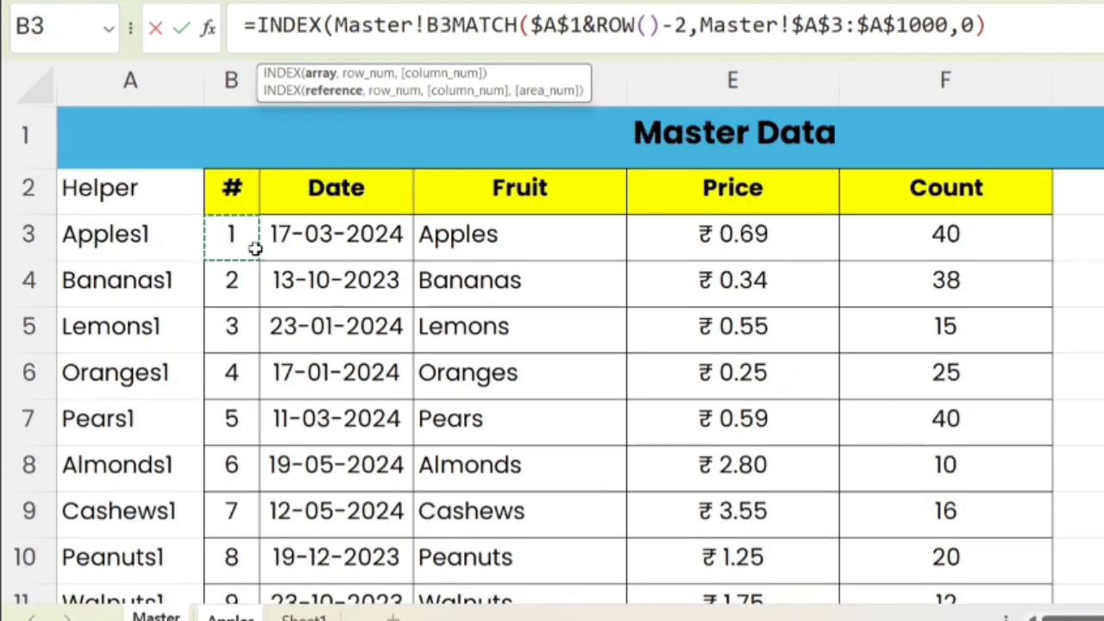
{"action": "type", "text": ":B3"}
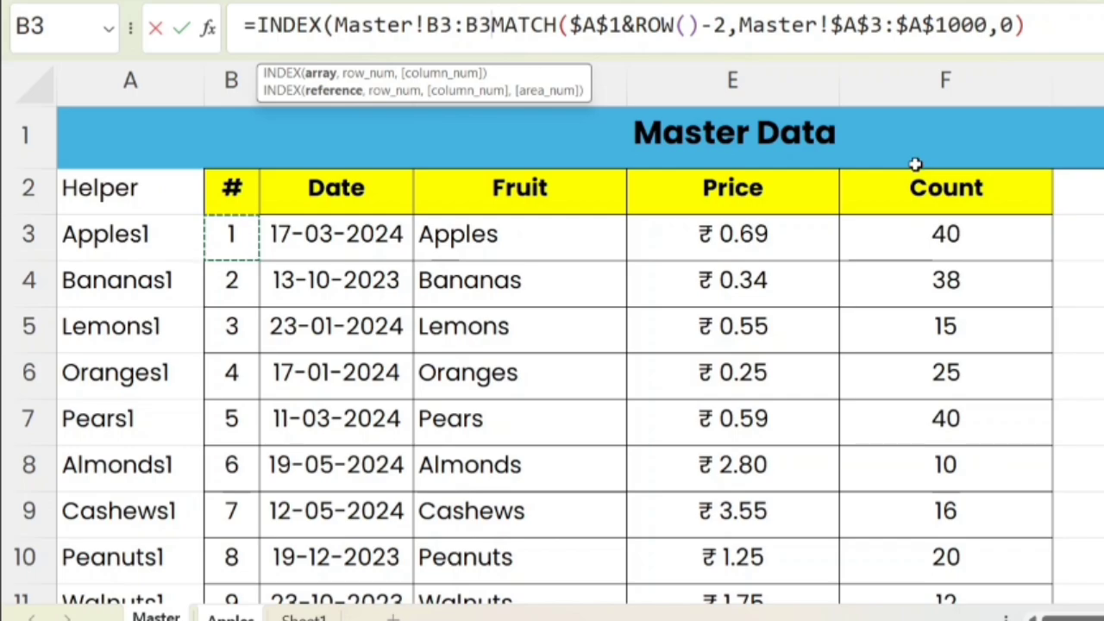
{"action": "key", "text": "BackSpace"}
{"action": "key", "text": "BackSpace"}
{"action": "type", "text": "F"}
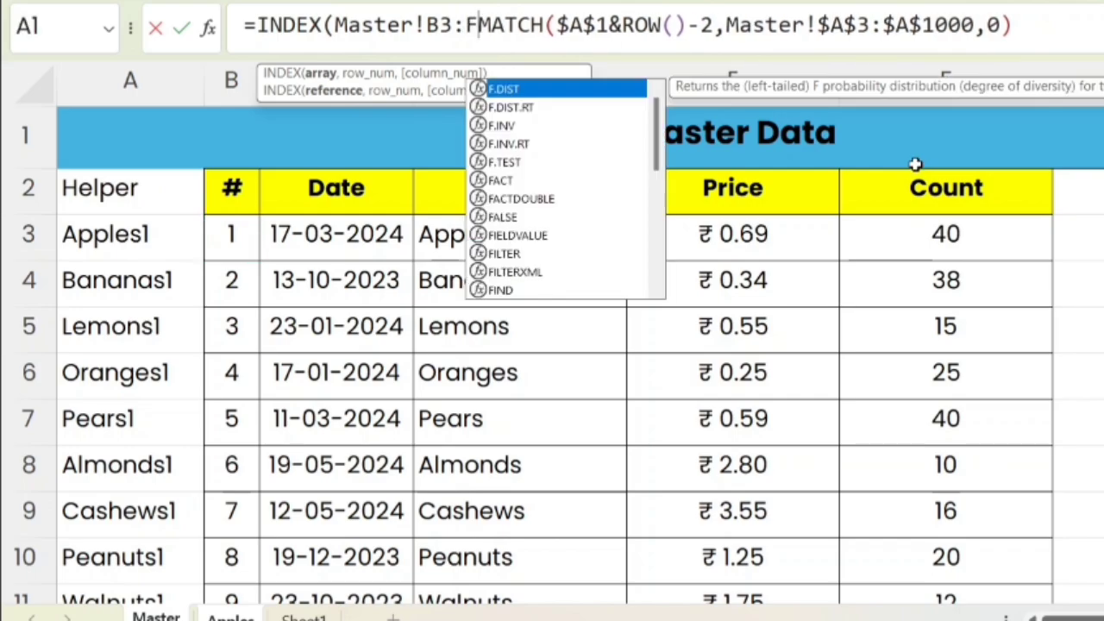
{"action": "type", "text": "1000"}
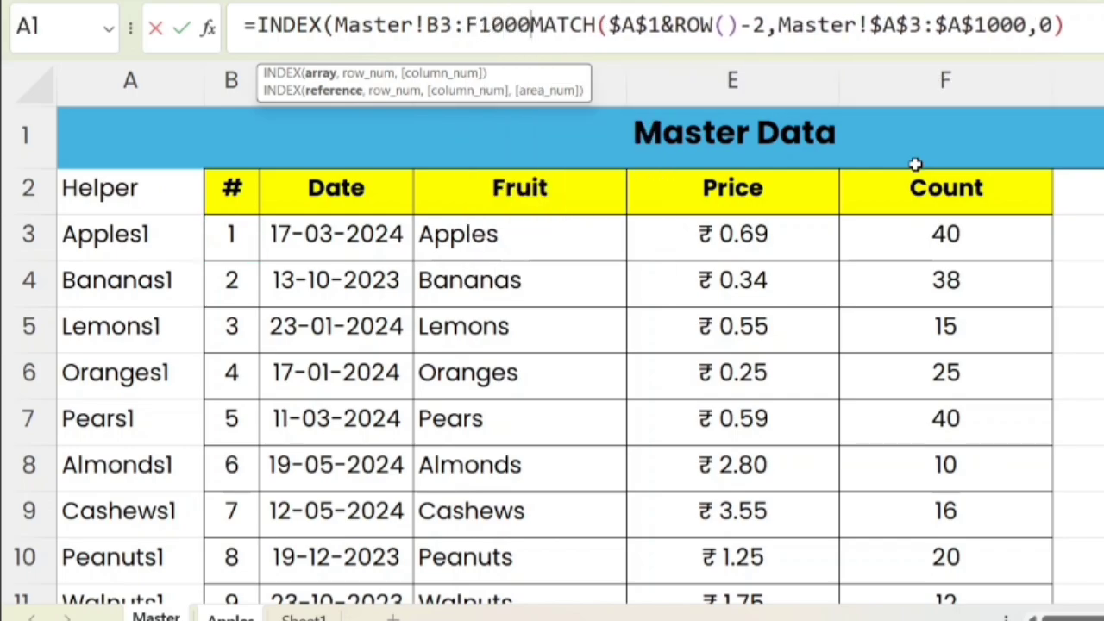
{"action": "type", "text": ","}
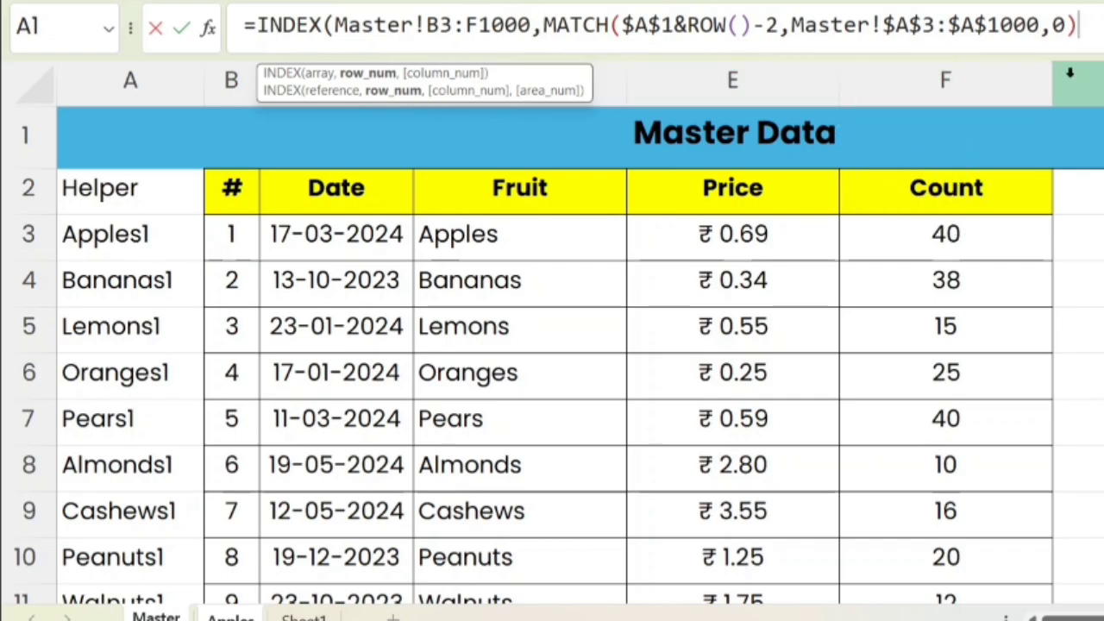
{"action": "type", "text": ","}
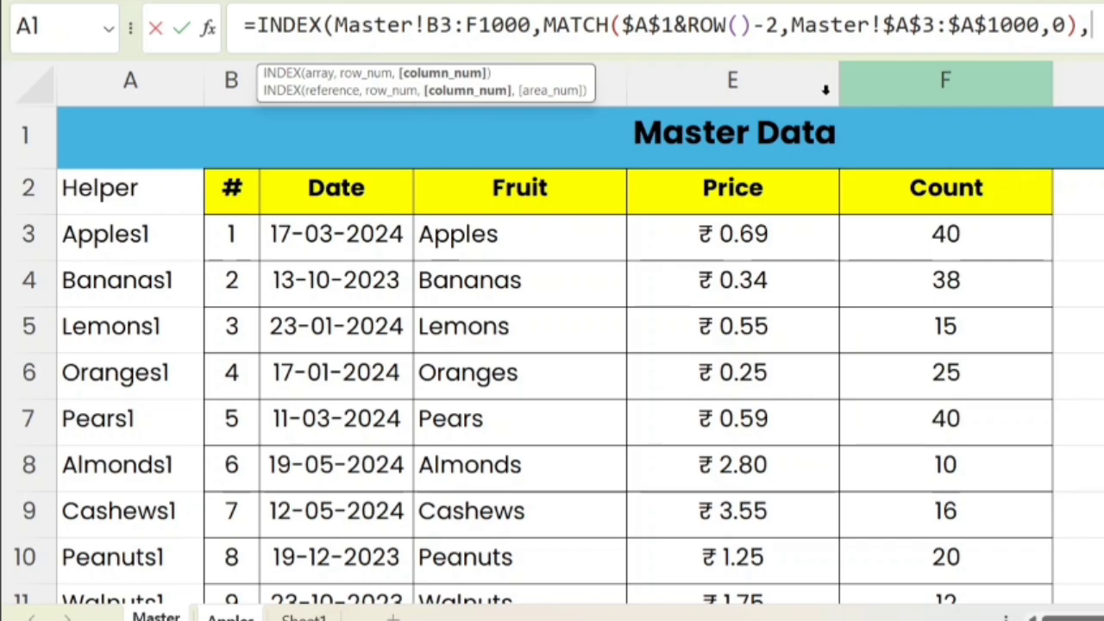
Make the INDEX array reference in the A3 formula absolute as Master!$B$3:$F$1000.
{"action": "double_click", "coordinate": [405, 26]}
{"action": "left_click", "coordinate": [426, 25]}
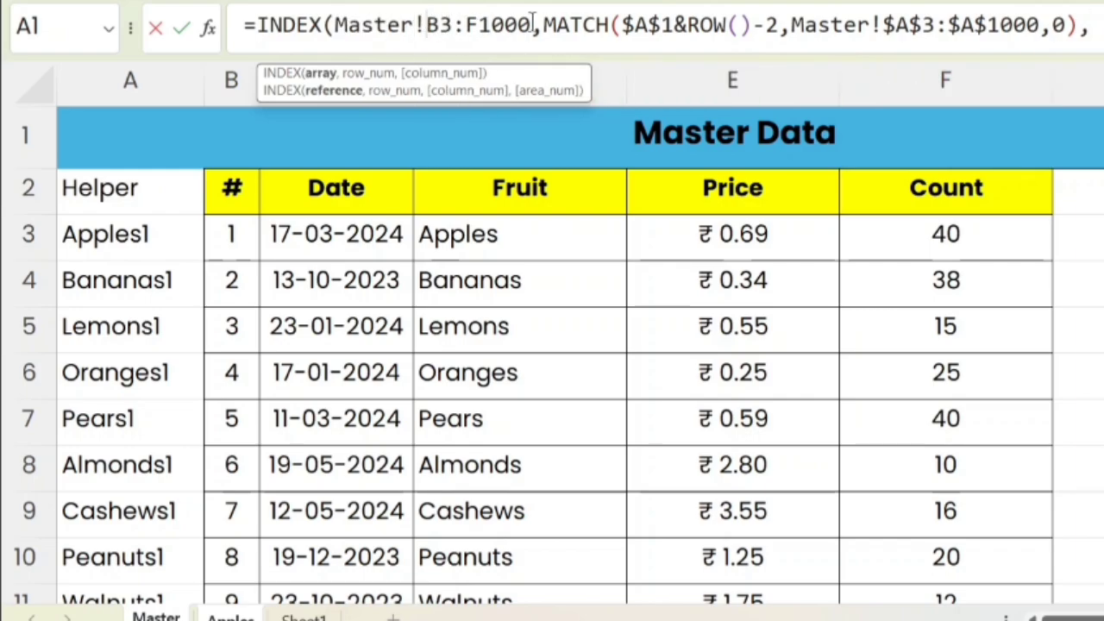
{"action": "key", "text": "shift+Right"}
{"action": "key", "text": "shift+Right"}
{"action": "key", "text": "shift+Right"}
{"action": "key", "text": "shift+Right"}
{"action": "key", "text": "shift+Right"}
{"action": "key", "text": "shift+Right"}
{"action": "key", "text": "shift+Right"}
{"action": "key", "text": "shift+Right"}
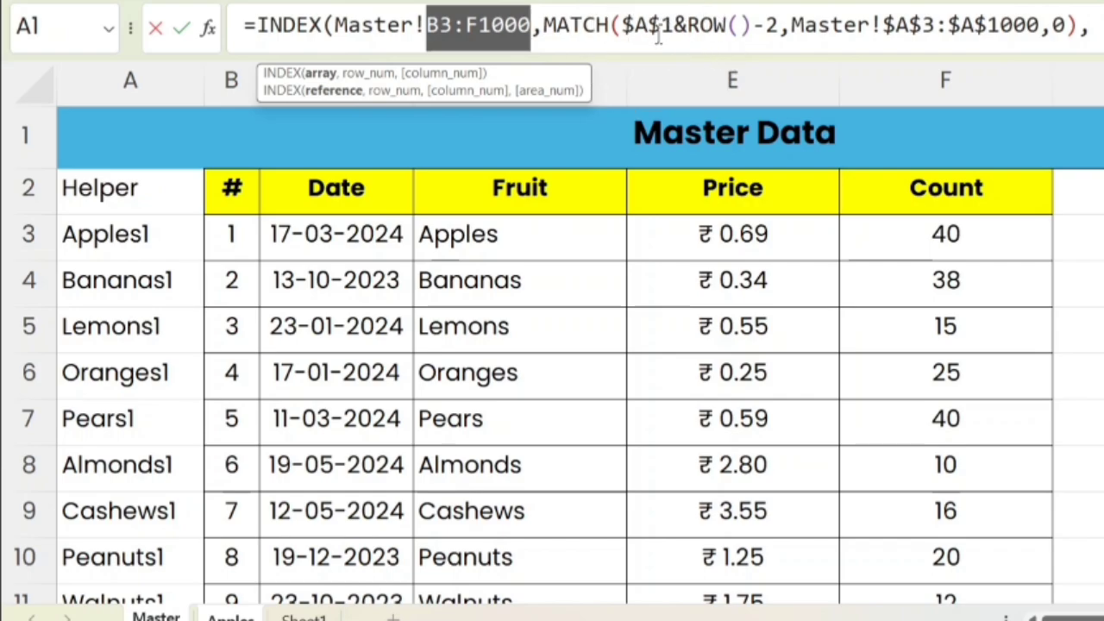
{"action": "key", "text": "F4"}
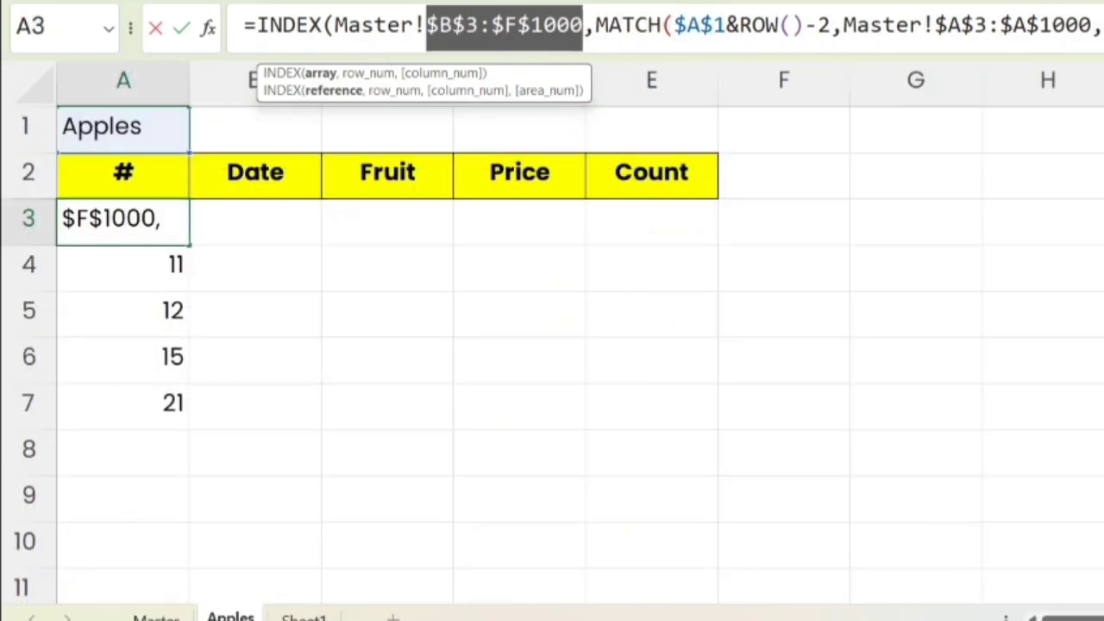
{"action": "key", "text": "End"}
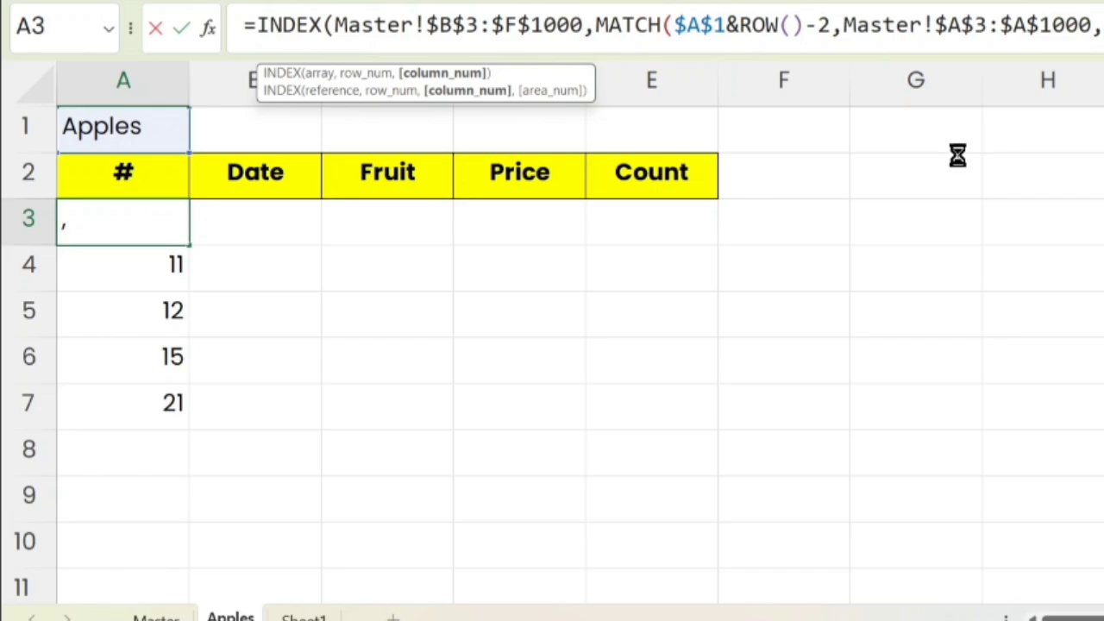
{"action": "key", "text": "ctrl+a"}
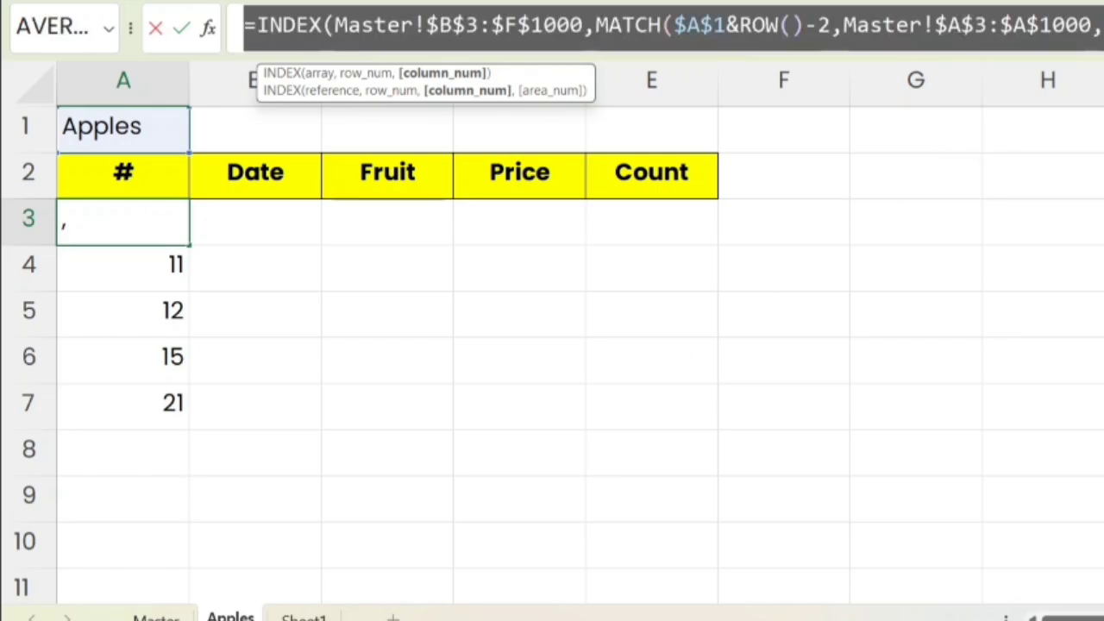
{"action": "type", "text": "="}
{"action": "left_click", "coordinate": [147, 616]}
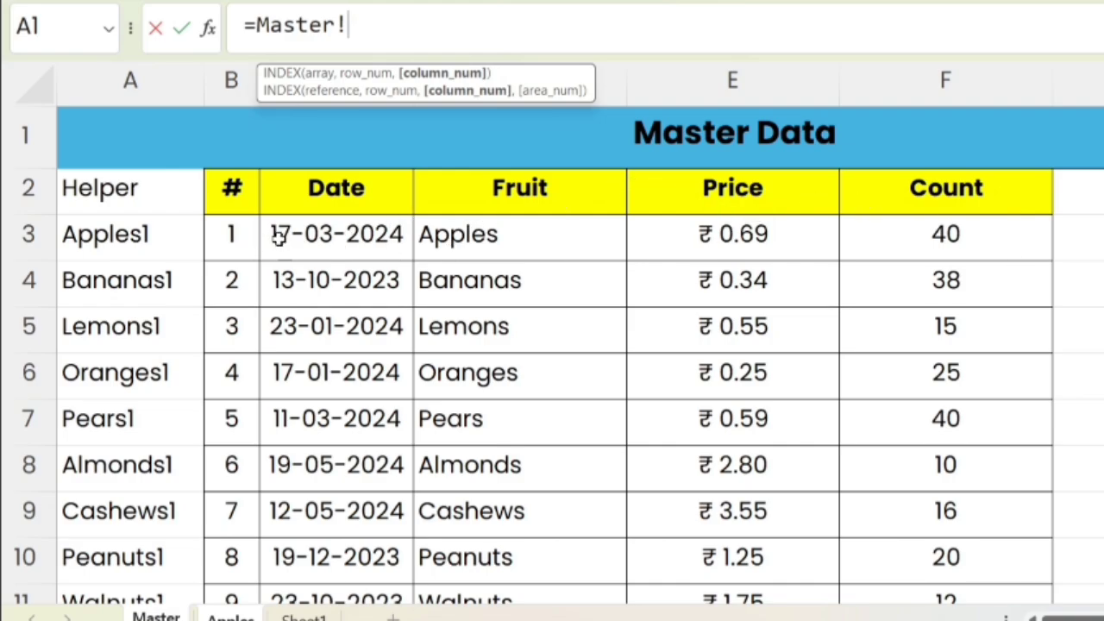
{"action": "left_click", "coordinate": [249, 616]}
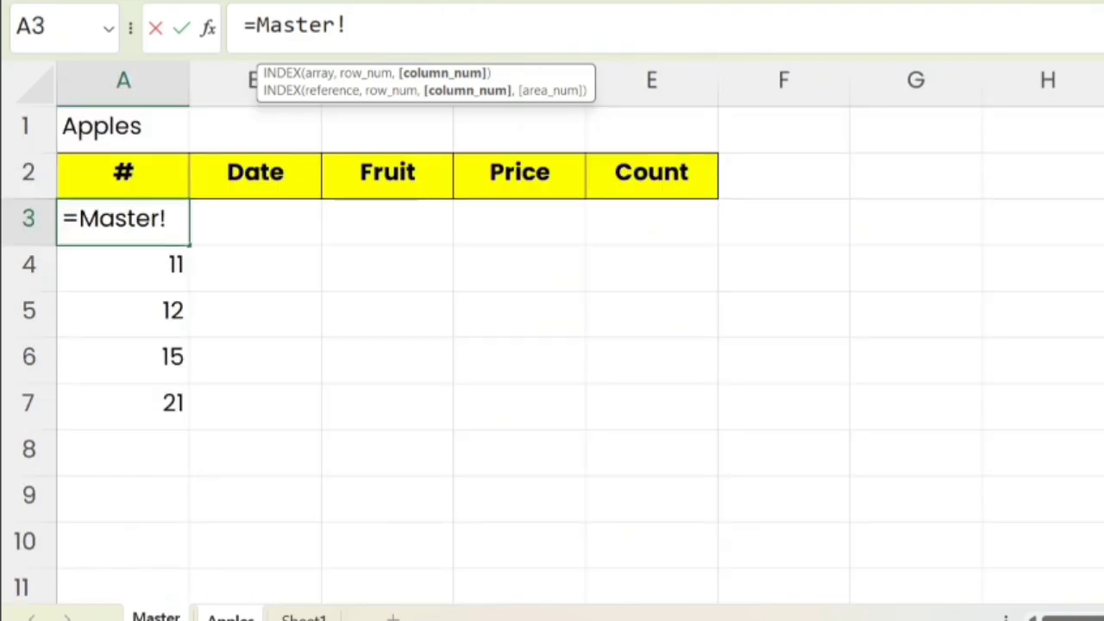
{"action": "triple_click", "coordinate": [451, 9]}
{"action": "key", "text": "ctrl+v"}
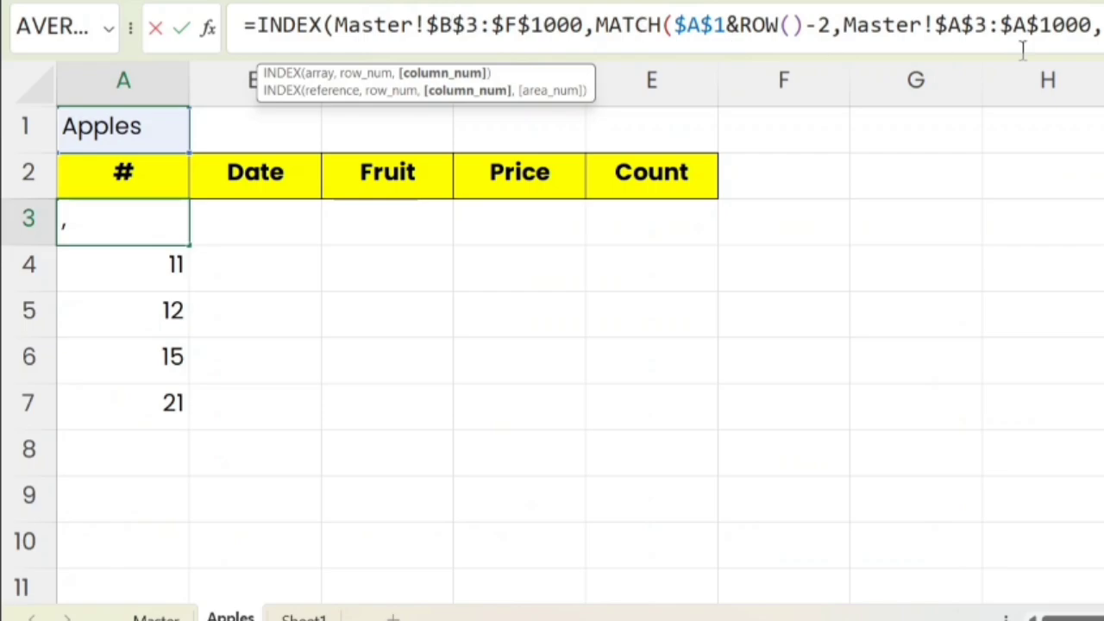
Finish the A3 INDEX formula with the column array {1,2,3,4,5} as its column argument and enter it.
{"action": "type", "text": "0),{1,2,3,"}
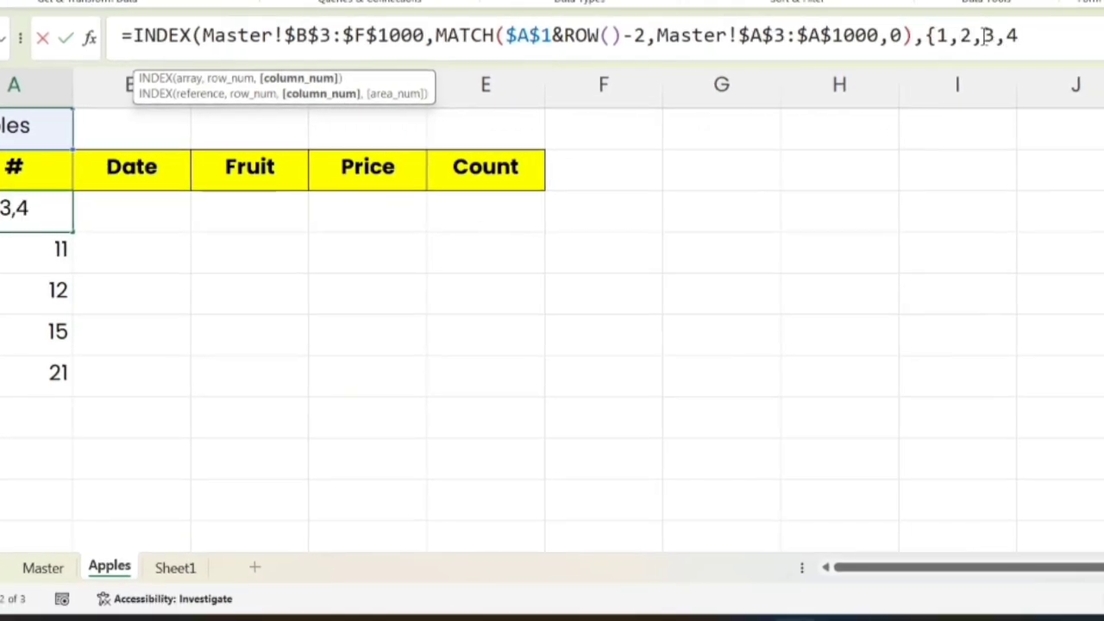
{"action": "type", "text": "4,5"}
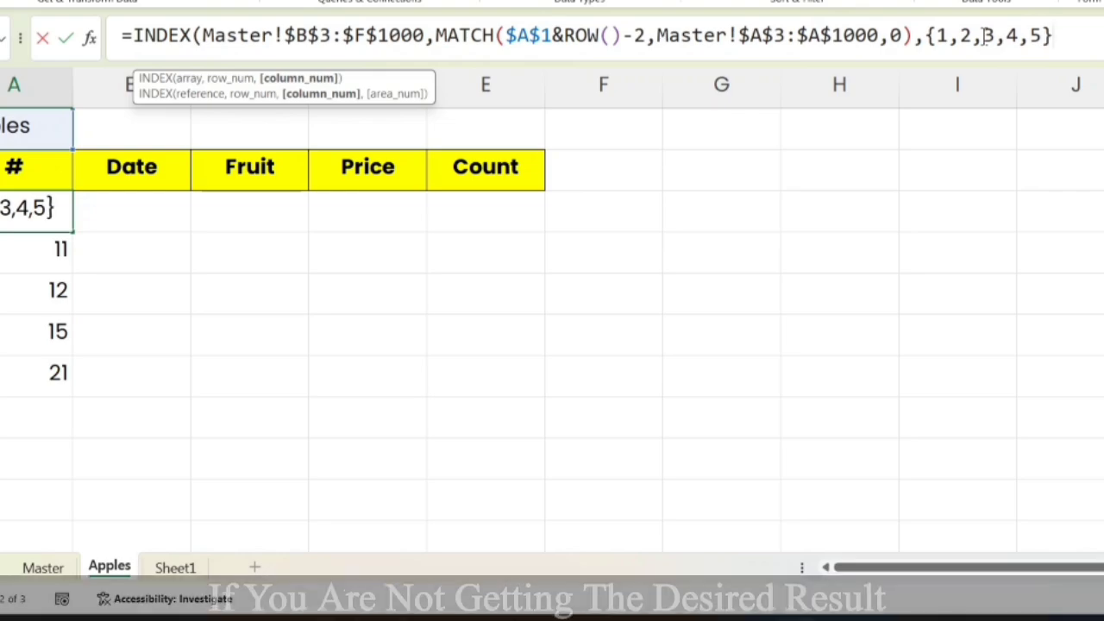
{"action": "type", "text": ")"}
{"action": "key", "text": "Return"}
{"action": "key", "text": "Up"}
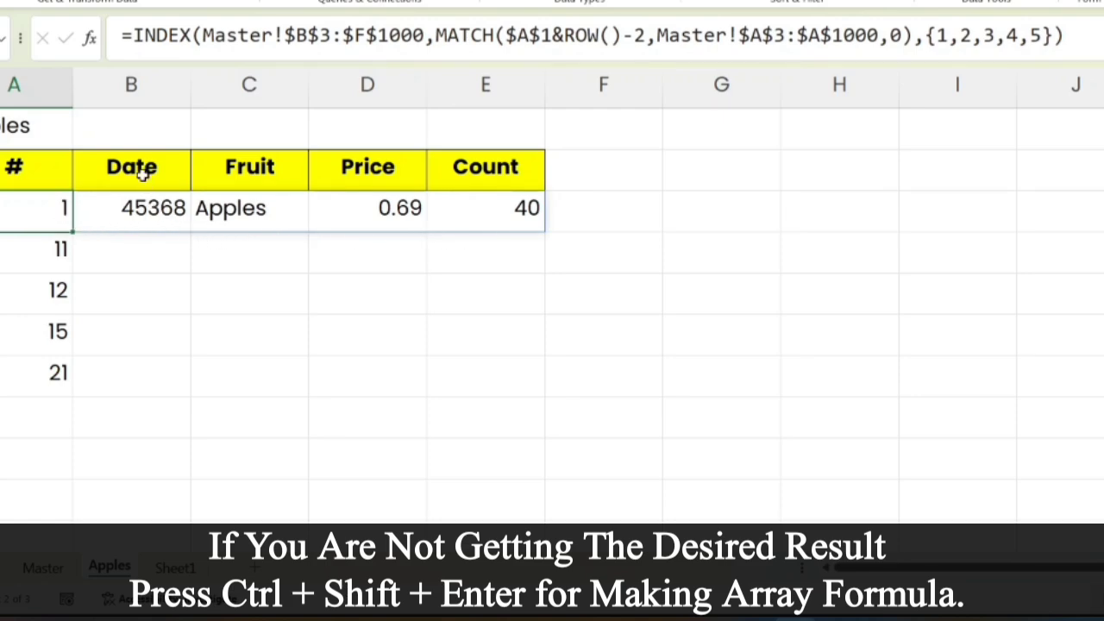
Format the Date column B on the Apples sheet as Short Date.
{"action": "left_click", "coordinate": [148, 81]}
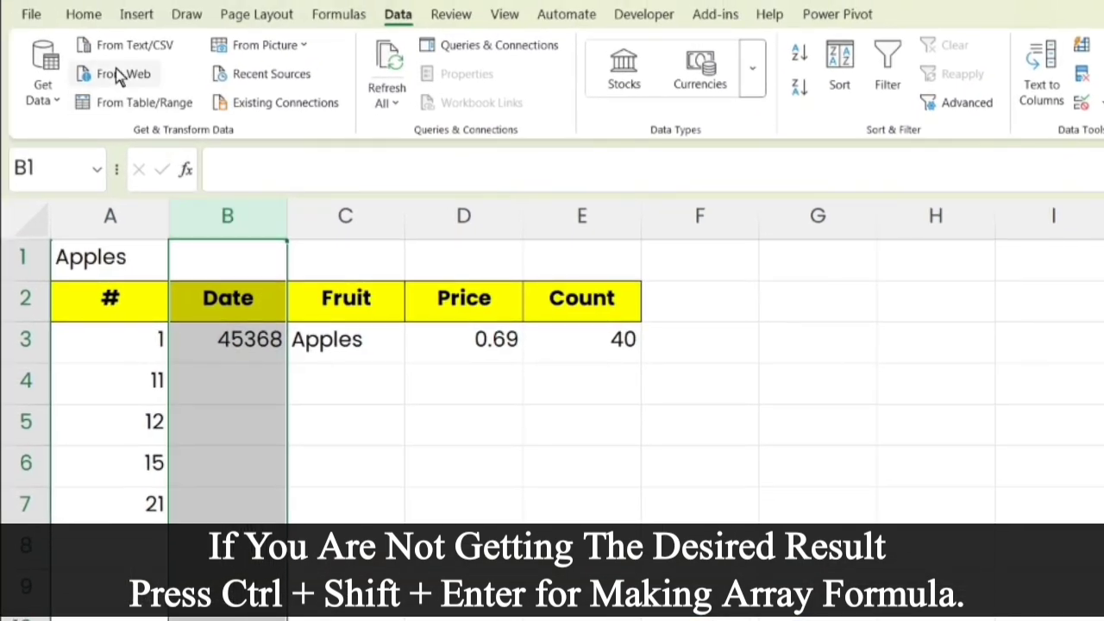
{"action": "left_click", "coordinate": [91, 15]}
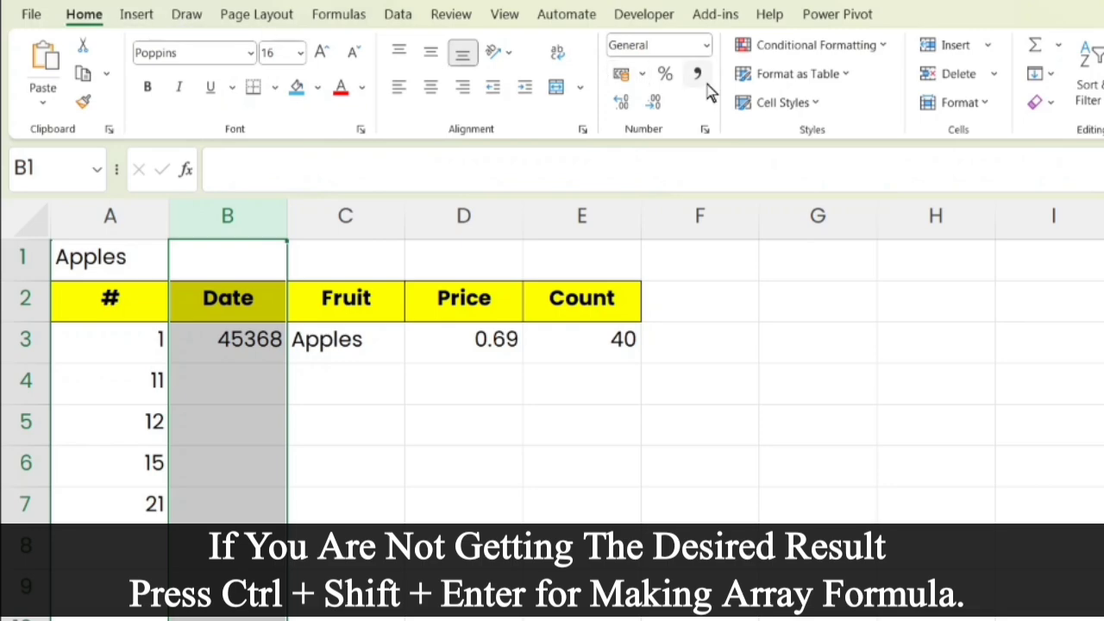
{"action": "left_click", "coordinate": [707, 49]}
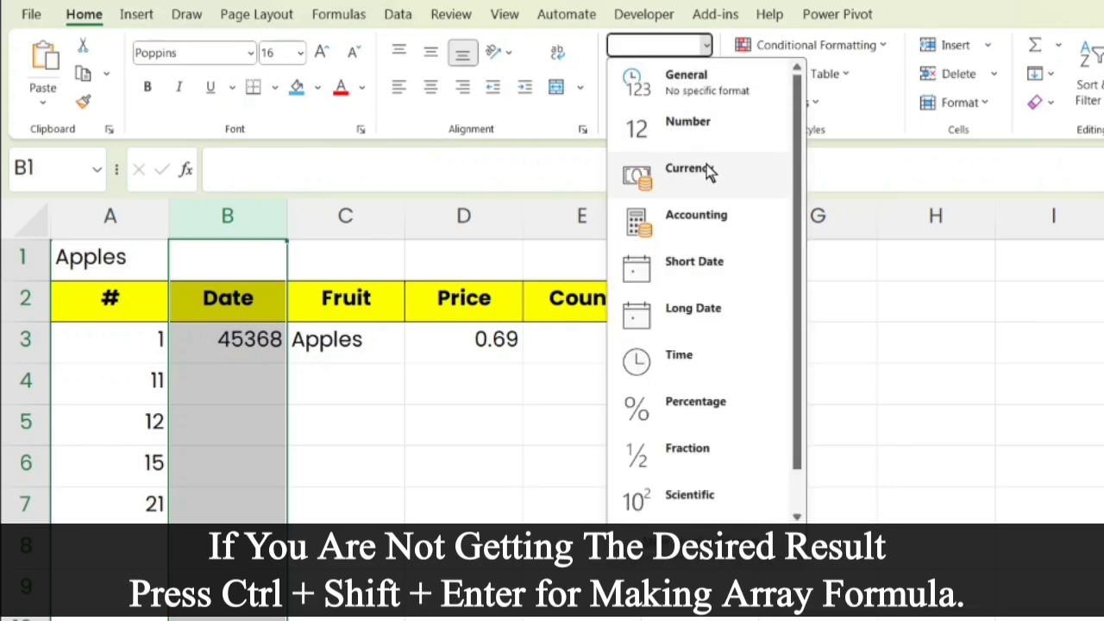
{"action": "left_click", "coordinate": [699, 287]}
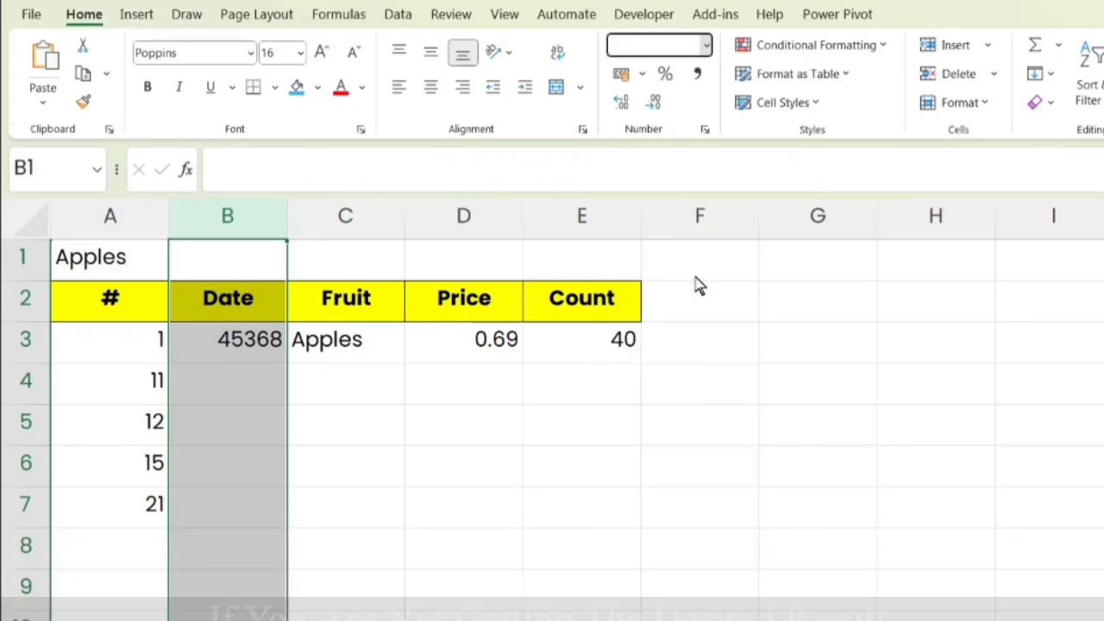
{"action": "left_click", "coordinate": [404, 419]}
Wrap the A3 INDEX formula in IFNA with "" as the value for missing matches and enter it.
{"action": "left_click", "coordinate": [118, 349]}
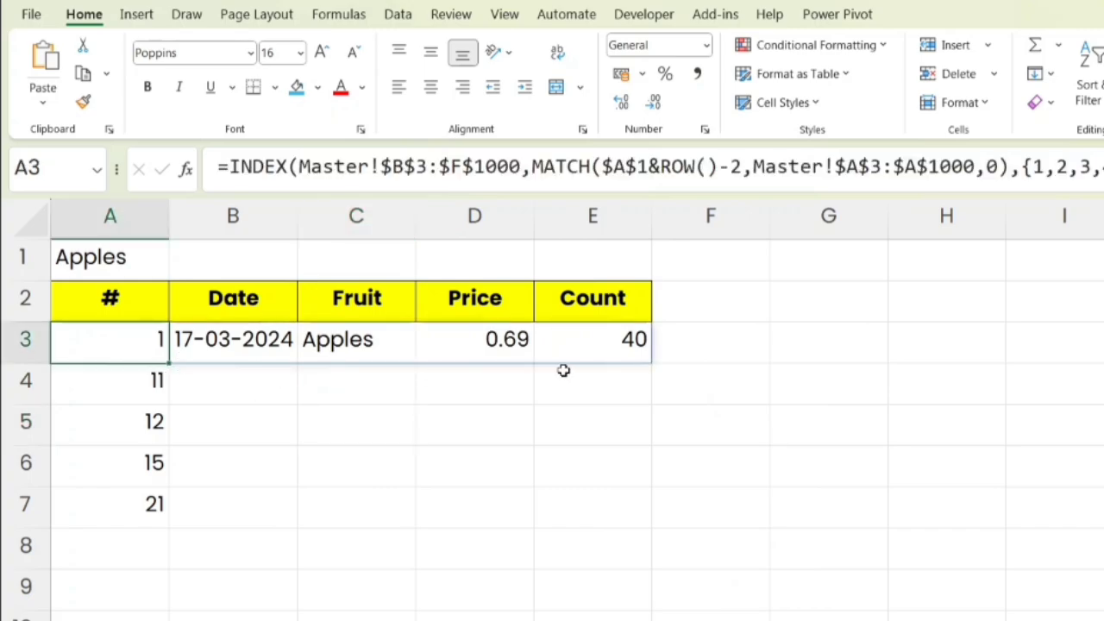
{"action": "left_click", "coordinate": [229, 167]}
{"action": "type", "text": "ifna"}
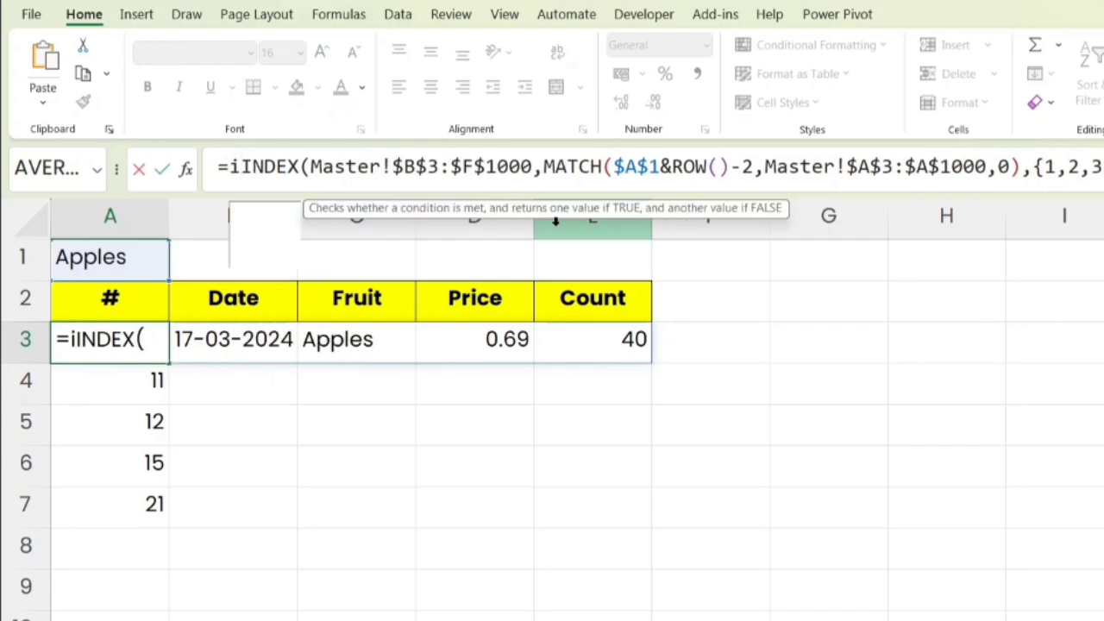
{"action": "type", "text": "("}
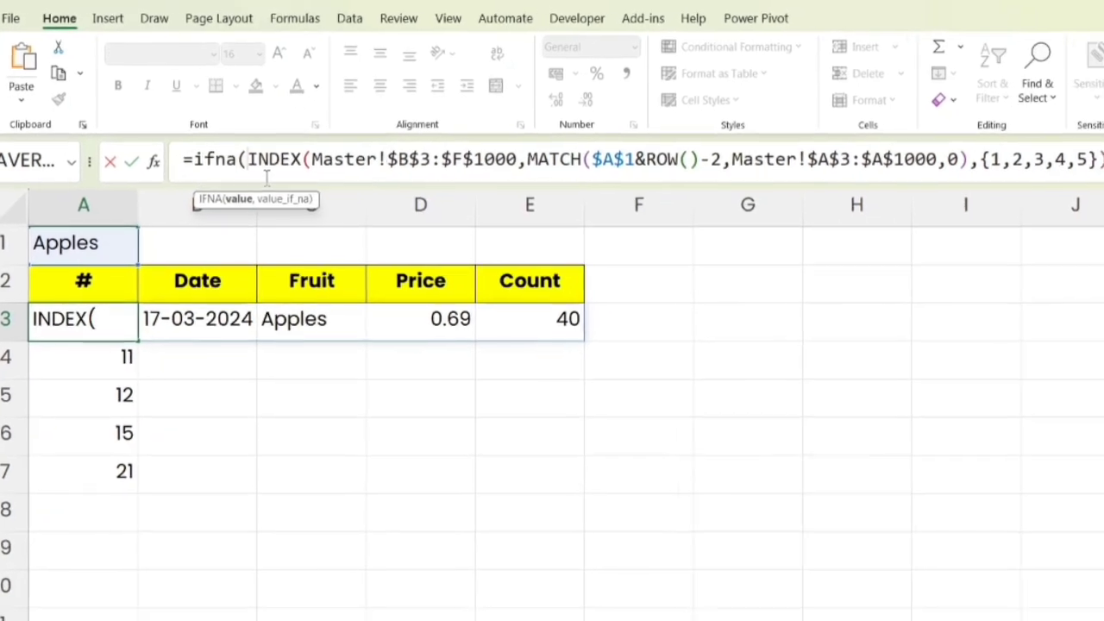
{"action": "left_click", "coordinate": [1056, 165]}
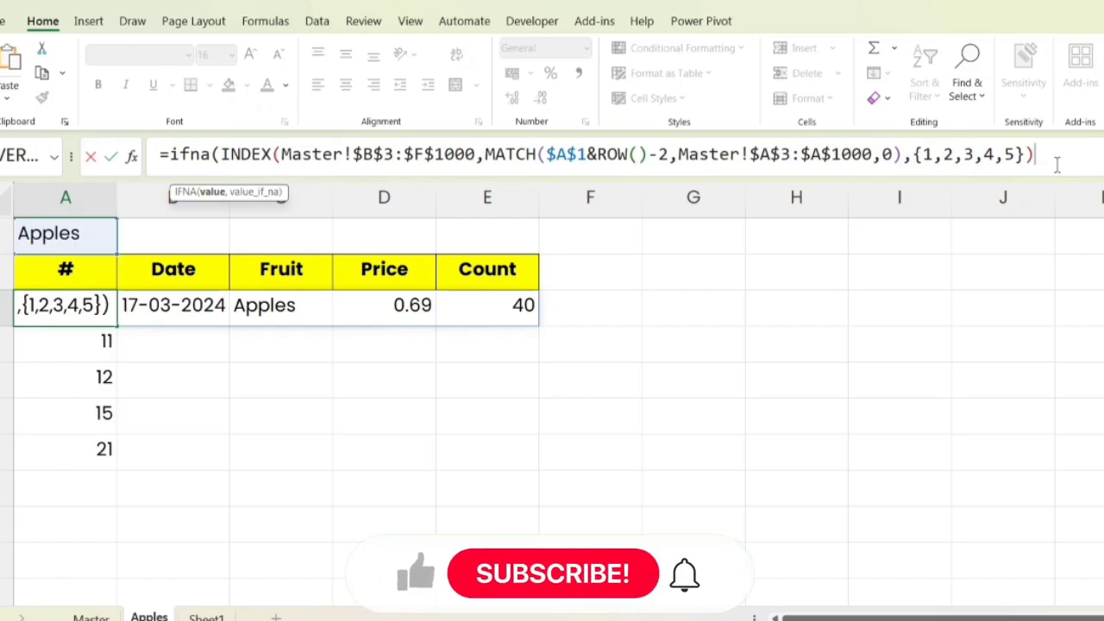
{"action": "type", "text": ",\"\")"}
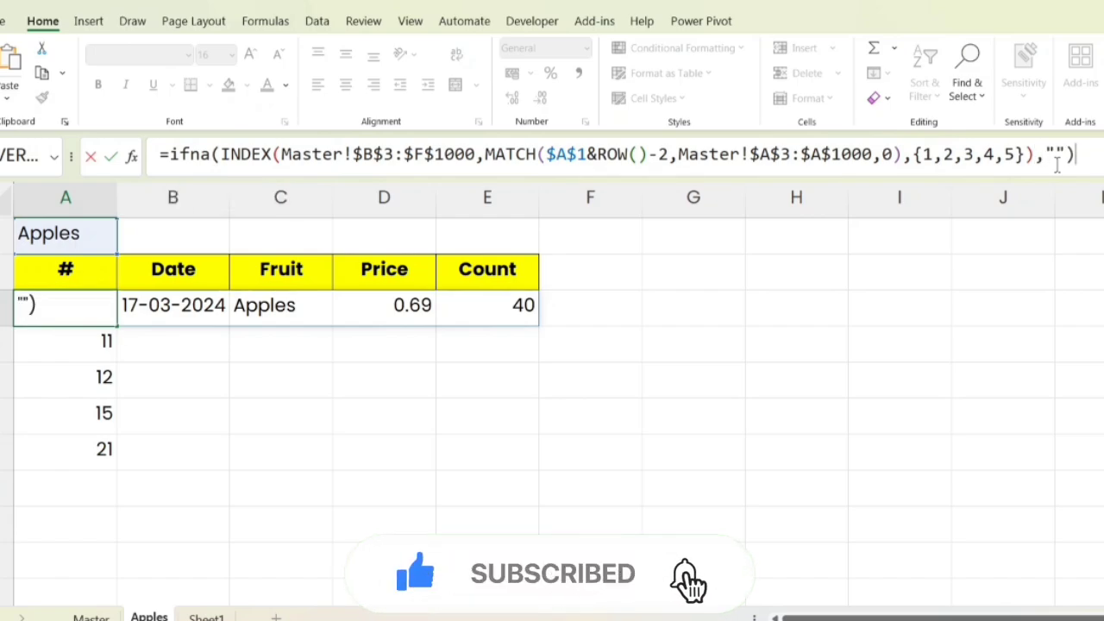
{"action": "key", "text": "Return"}
Fill the A3 IFNA formula down column A through more than 130 rows.
{"action": "key", "text": "Up"}
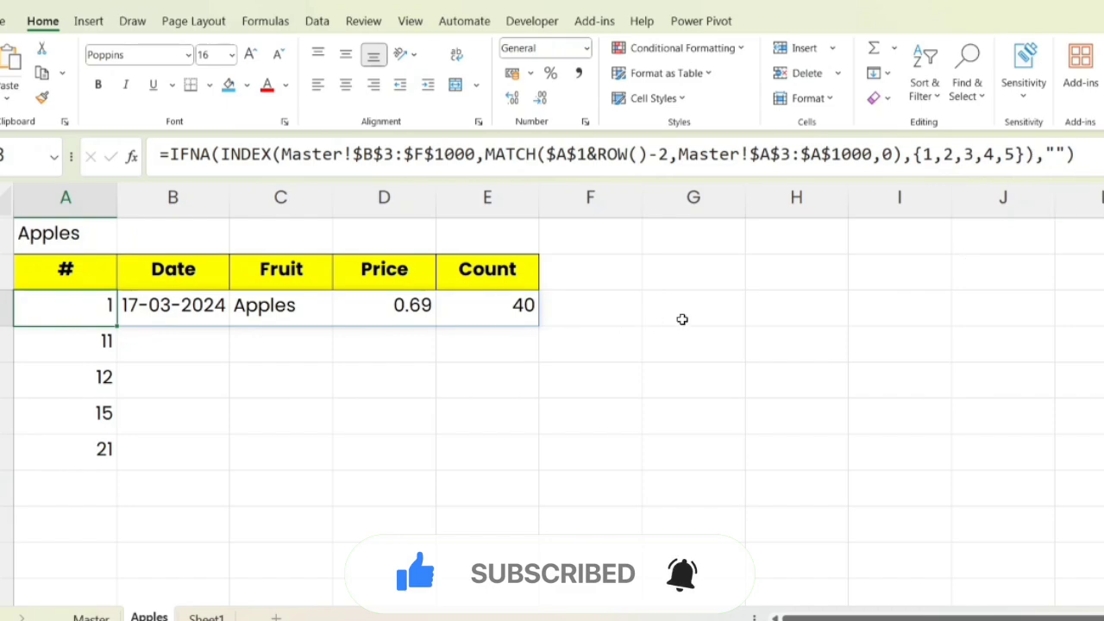
{"action": "key", "text": "shift+Down"}
{"action": "key", "text": "shift+Down"}
{"action": "key", "text": "shift+Down"}
{"action": "key", "text": "shift+Down"}
{"action": "key", "text": "shift+Down"}
{"action": "key", "text": "shift+Down"}
{"action": "key", "text": "shift+Down"}
{"action": "key", "text": "shift+Down"}
{"action": "key", "text": "shift+Down"}
{"action": "key", "text": "shift+Down"}
{"action": "key", "text": "shift+Down"}
{"action": "key", "text": "shift+Down"}
{"action": "key", "text": "shift+Down"}
{"action": "key", "text": "shift+Down"}
{"action": "key", "text": "shift+Down"}
{"action": "key", "text": "shift+Down"}
{"action": "key", "text": "shift+Down"}
{"action": "key", "text": "shift+Down"}
{"action": "key", "text": "shift+Down"}
{"action": "key", "text": "shift+Down"}
{"action": "key", "text": "shift+Down"}
{"action": "key", "text": "shift+Down"}
{"action": "key", "text": "shift+Down"}
{"action": "key", "text": "shift+Down"}
{"action": "key", "text": "shift+Down"}
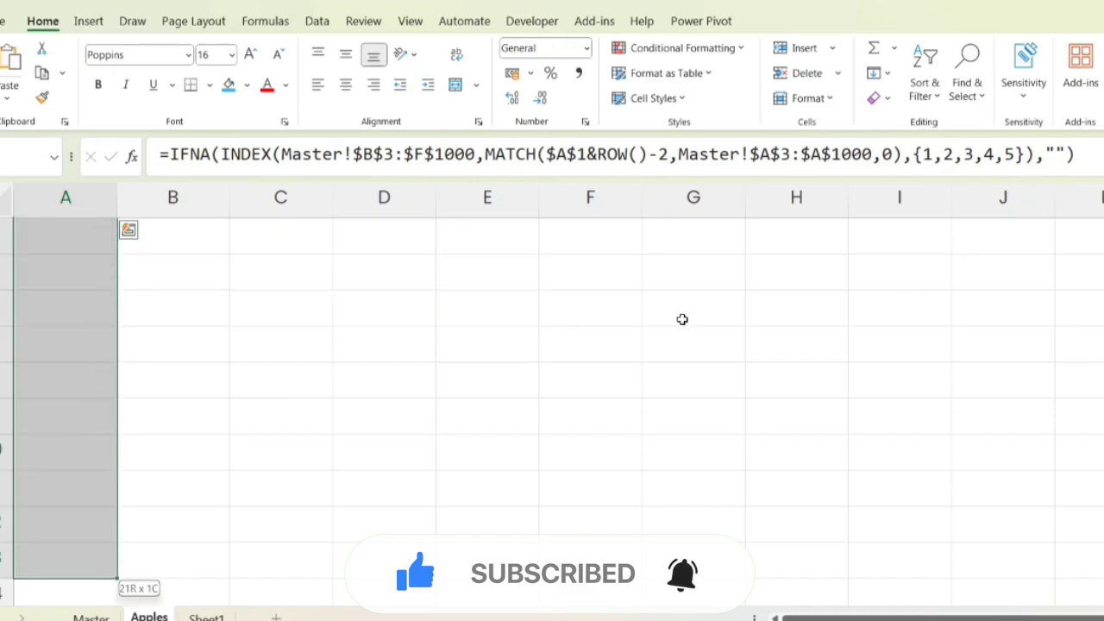
{"action": "key", "text": "shift+Down"}
{"action": "key", "text": "shift+Down"}
{"action": "key", "text": "shift+Down"}
{"action": "key", "text": "shift+Down"}
{"action": "key", "text": "shift+Down"}
{"action": "key", "text": "shift+Down"}
{"action": "key", "text": "shift+Down"}
{"action": "key", "text": "shift+Down"}
{"action": "key", "text": "shift+Down"}
{"action": "key", "text": "shift+Down"}
{"action": "key", "text": "shift+Down"}
{"action": "key", "text": "shift+Down"}
{"action": "key", "text": "shift+Down"}
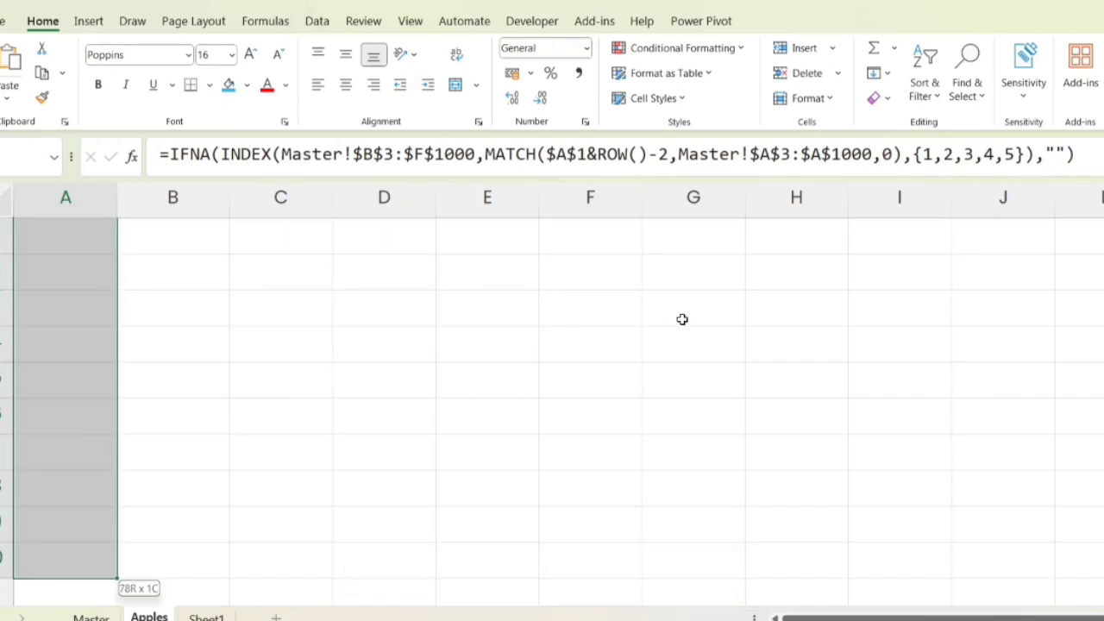
{"action": "key", "text": "shift+Down"}
{"action": "key", "text": "shift+Down"}
{"action": "key", "text": "shift+Down"}
{"action": "key", "text": "shift+Down"}
{"action": "key", "text": "shift+Down"}
{"action": "key", "text": "shift+Down"}
{"action": "key", "text": "shift+Down"}
{"action": "key", "text": "shift+Down"}
{"action": "key", "text": "shift+Down"}
{"action": "key", "text": "shift+Down"}
{"action": "key", "text": "shift+Down"}
{"action": "key", "text": "shift+Down"}
{"action": "key", "text": "shift+Down"}
{"action": "key", "text": "shift+Down"}
{"action": "key", "text": "shift+Down"}
{"action": "key", "text": "shift+Down"}
{"action": "key", "text": "shift+Down"}
{"action": "key", "text": "shift+Down"}
{"action": "key", "text": "shift+Down"}
{"action": "key", "text": "shift+Down"}
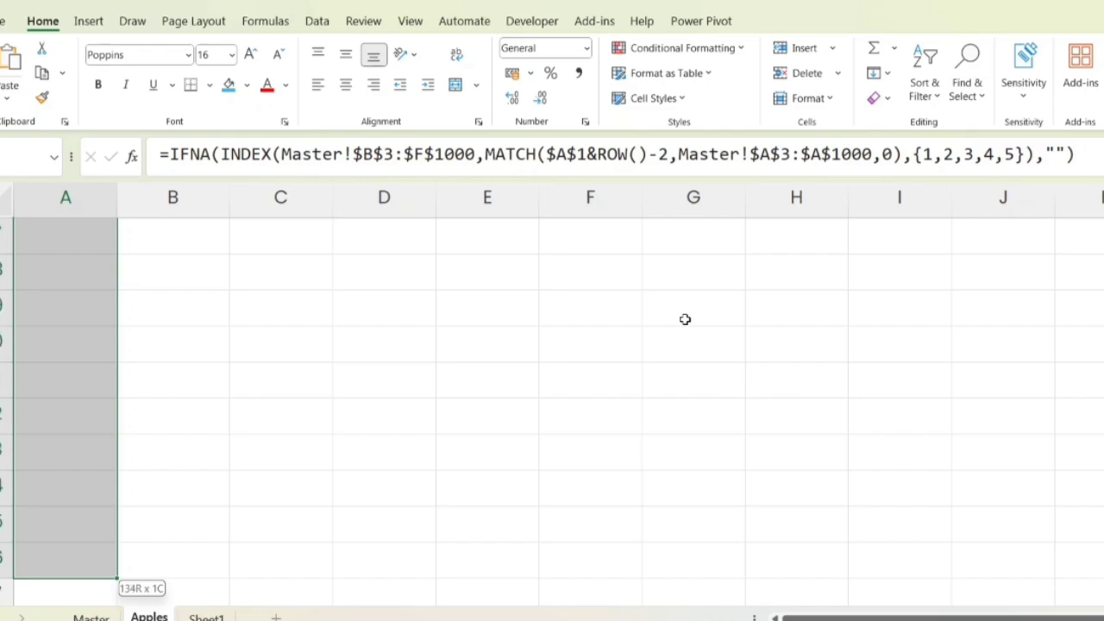
{"action": "key", "text": "shift+Up"}
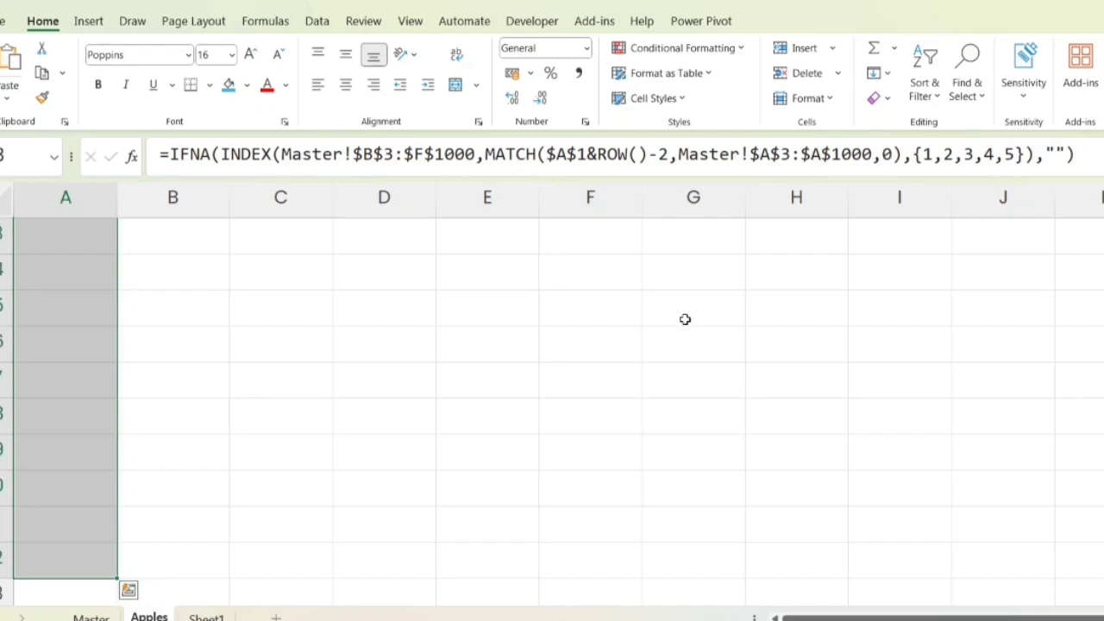
{"action": "key", "text": "Up"}
{"action": "key", "text": "Down"}
{"action": "key", "text": "Down"}
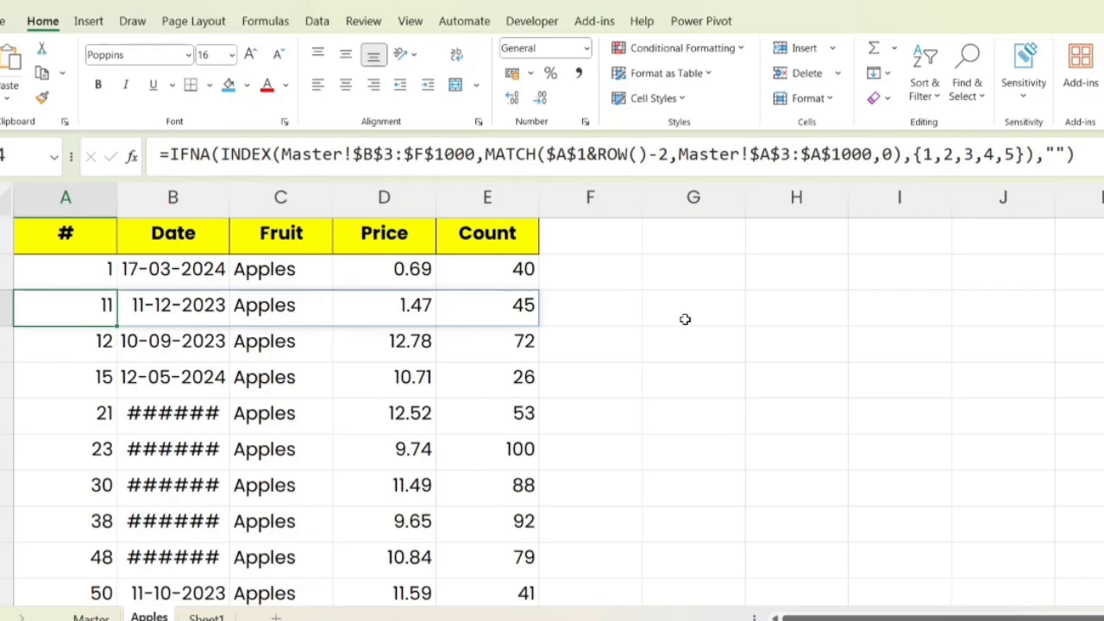
Autofit the widths of all columns on the Apples sheet to their contents.
{"action": "left_click", "coordinate": [7, 198]}
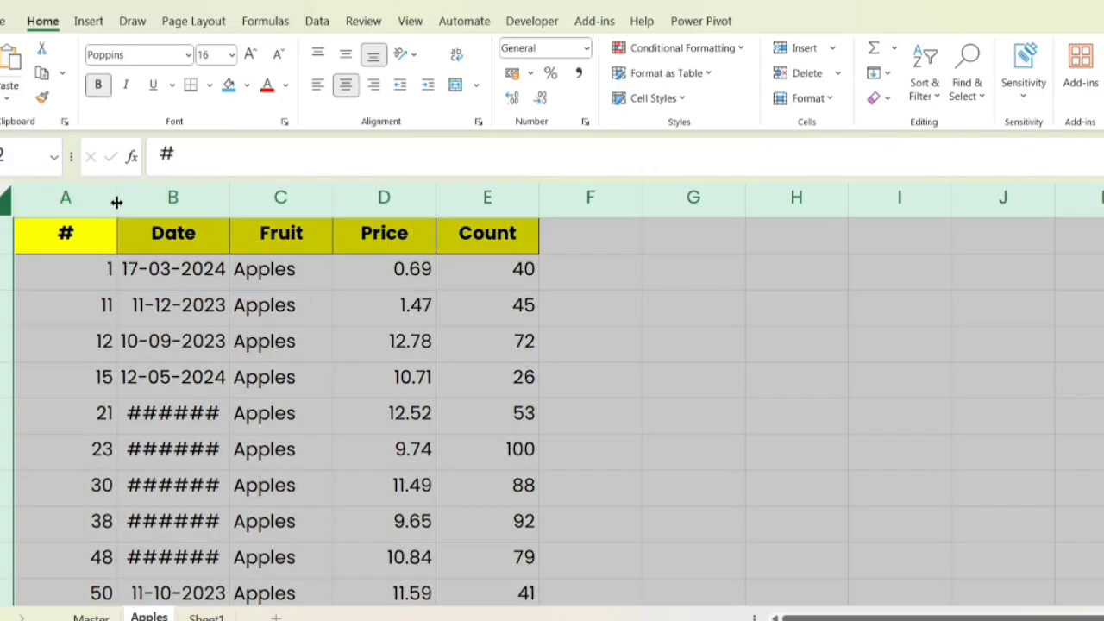
{"action": "double_click", "coordinate": [114, 201]}
{"action": "left_click", "coordinate": [553, 419]}
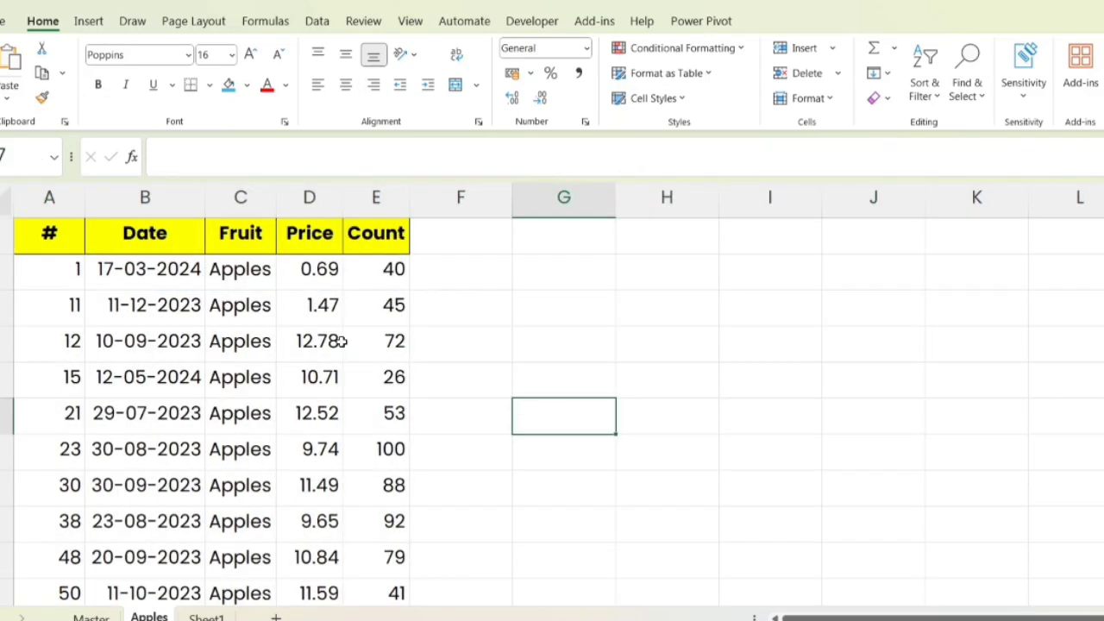
{"action": "left_click", "coordinate": [372, 334]}
{"action": "key", "text": "Up"}
{"action": "key", "text": "Up"}
{"action": "key", "text": "Up"}
{"action": "key", "text": "Up"}
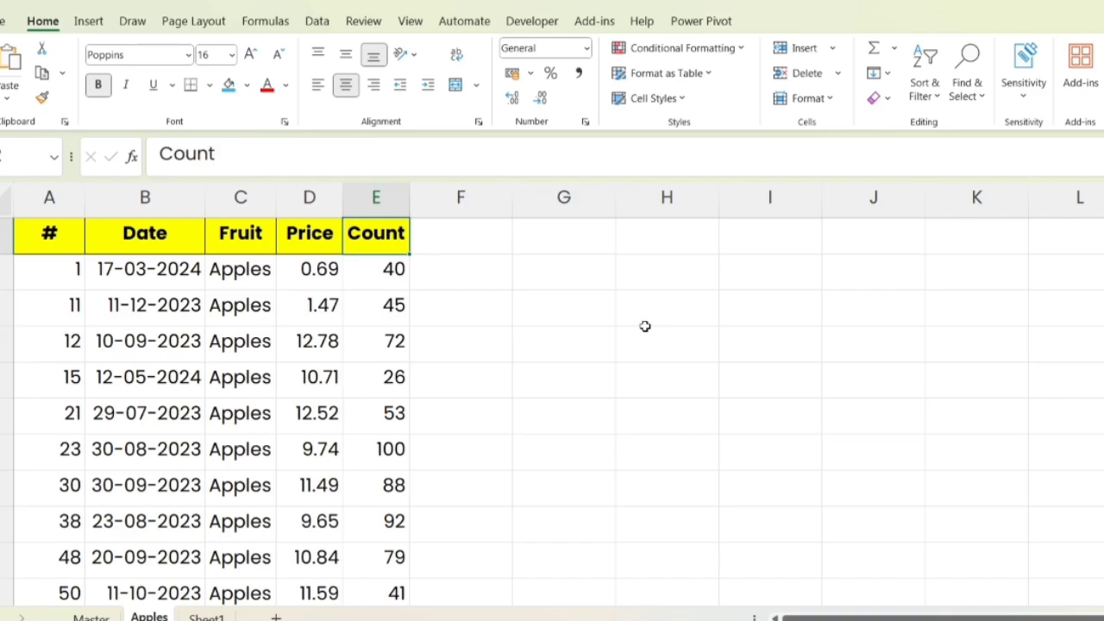
{"action": "key", "text": "Left"}
{"action": "key", "text": "Left"}
{"action": "key", "text": "Left"}
{"action": "key", "text": "Left"}
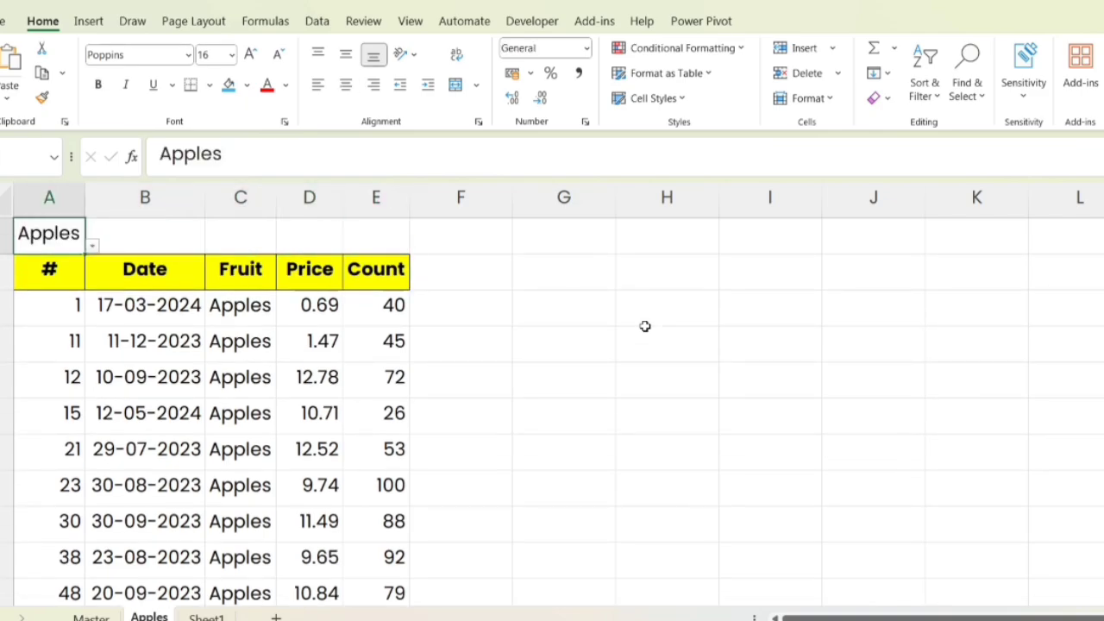
{"action": "key", "text": "Right"}
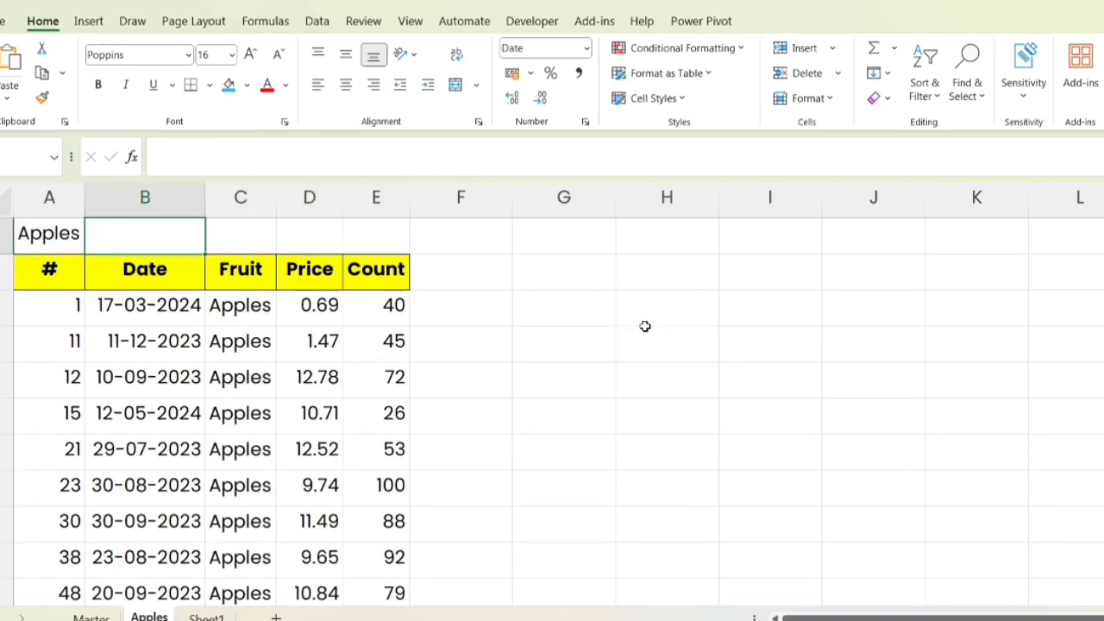
{"action": "key", "text": "Down"}
{"action": "key", "text": "Left"}
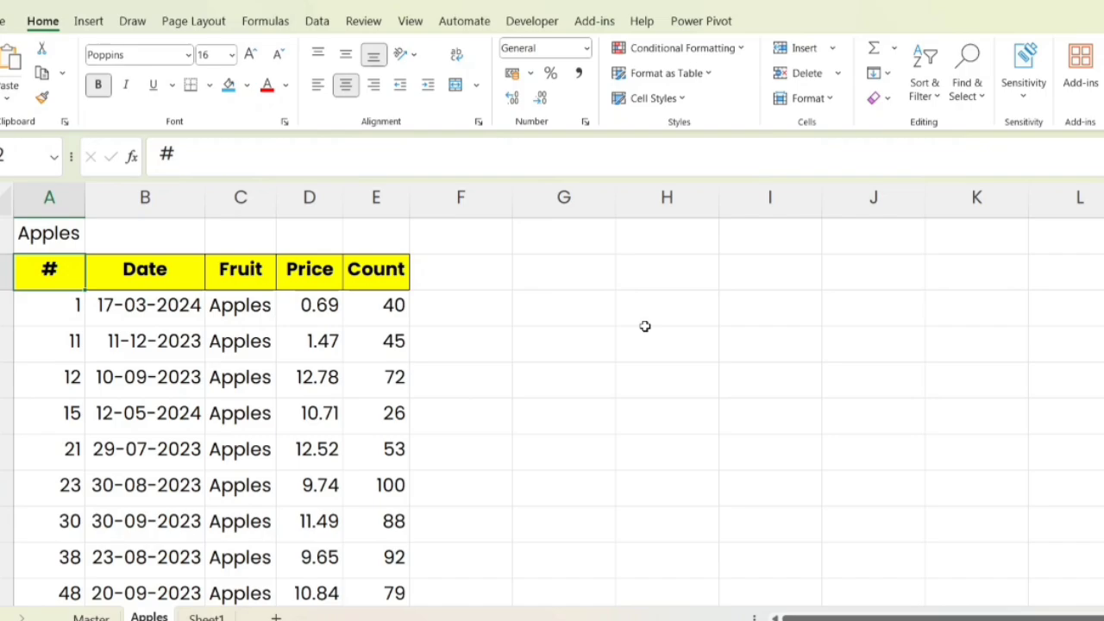
Choose Bananas from the A1 fruit drop-down and autofit all column widths on the sheet to their contents.
{"action": "key", "text": "ctrl+F1"}
{"action": "left_click", "coordinate": [78, 142]}
{"action": "left_click", "coordinate": [93, 149]}
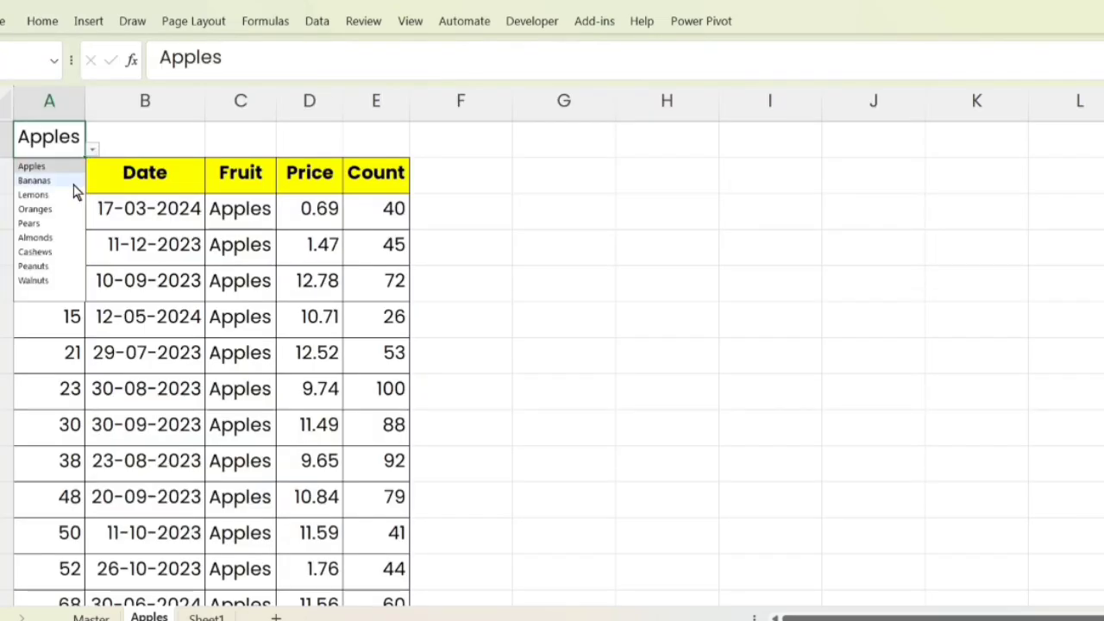
{"action": "left_click", "coordinate": [72, 181]}
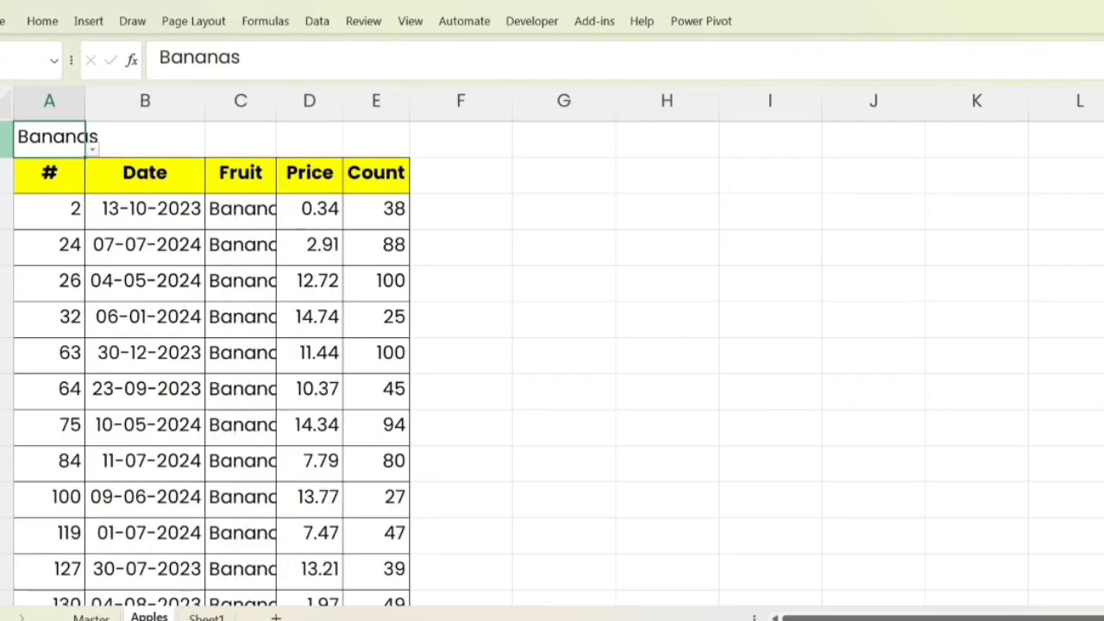
{"action": "left_click", "coordinate": [7, 104]}
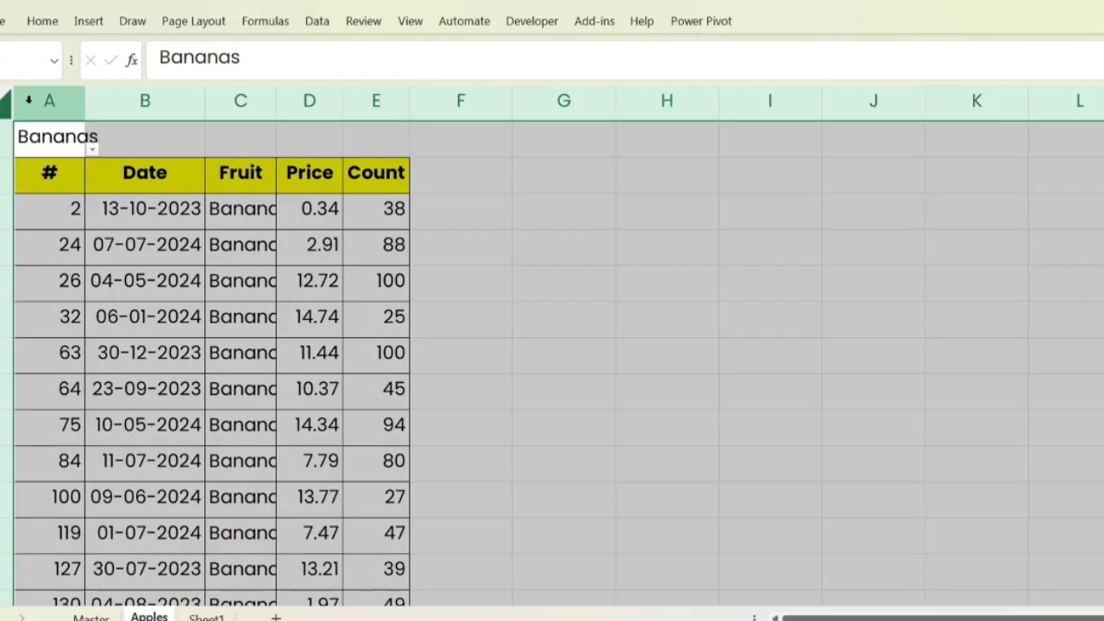
{"action": "double_click", "coordinate": [89, 97]}
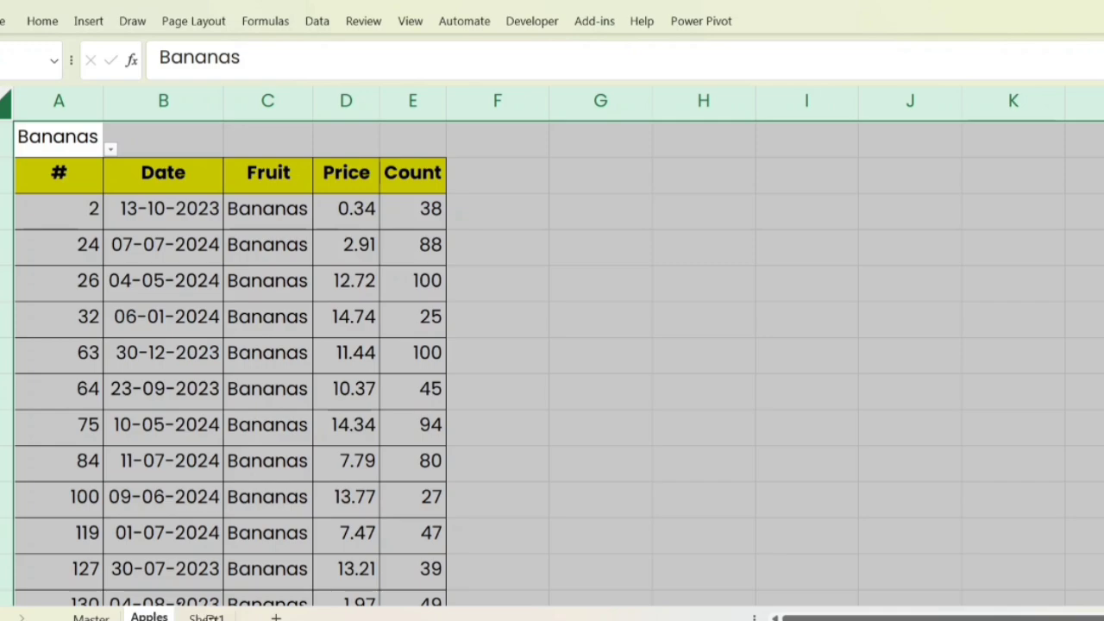
Make three copies of the Apples sheet and rename the copy Apples (2) as Bananas, using the text in A1.
{"action": "left_click_drag", "start_coordinate": [209, 618], "coordinate": [210, 618]}
{"action": "left_click_drag", "start_coordinate": [283, 617], "coordinate": [354, 618]}
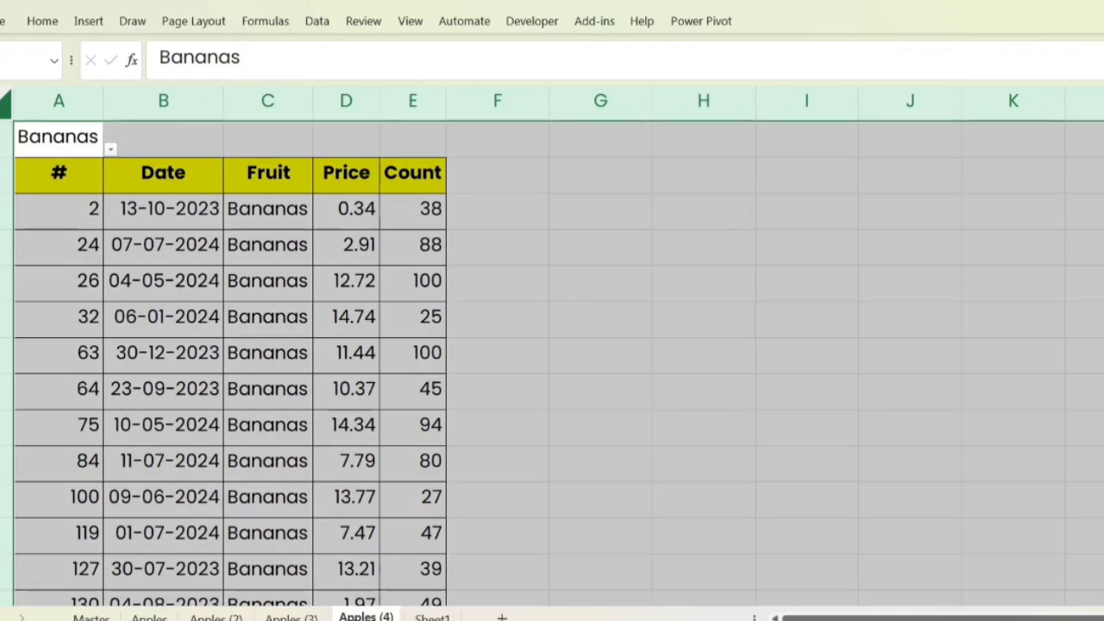
{"action": "left_click", "coordinate": [215, 616]}
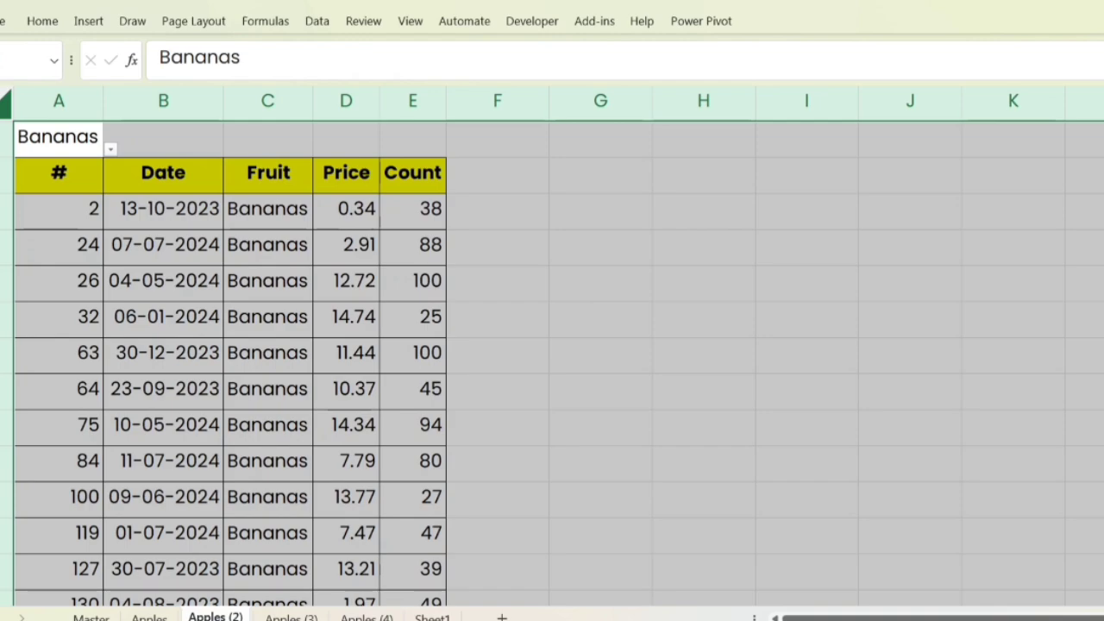
{"action": "left_click", "coordinate": [90, 136]}
{"action": "key", "text": "ctrl+c"}
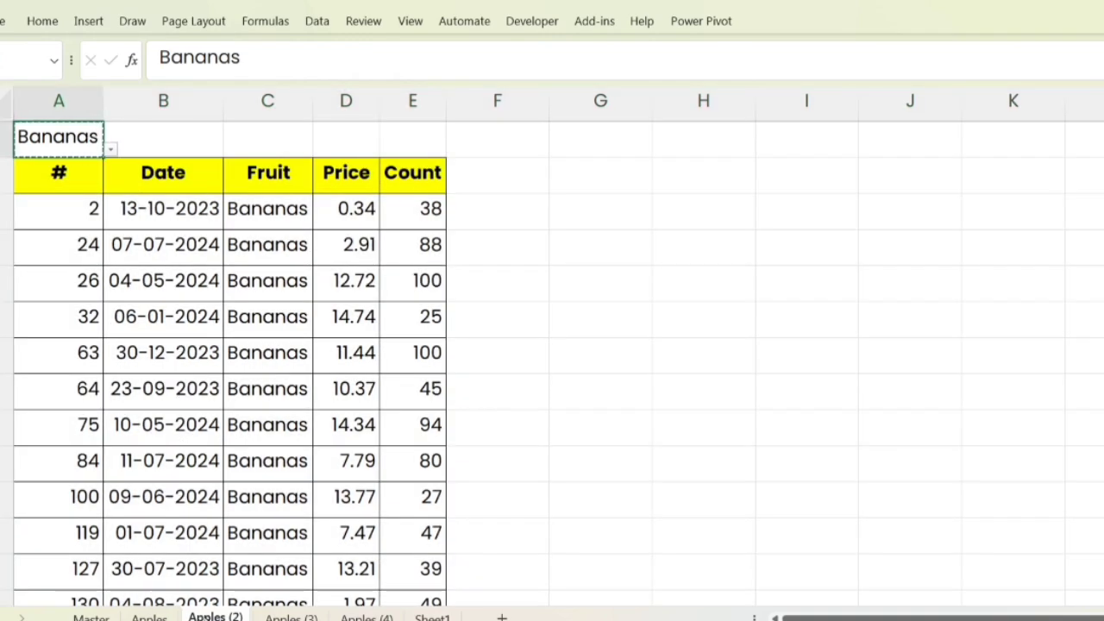
{"action": "double_click", "coordinate": [207, 617]}
{"action": "key", "text": "ctrl+v"}
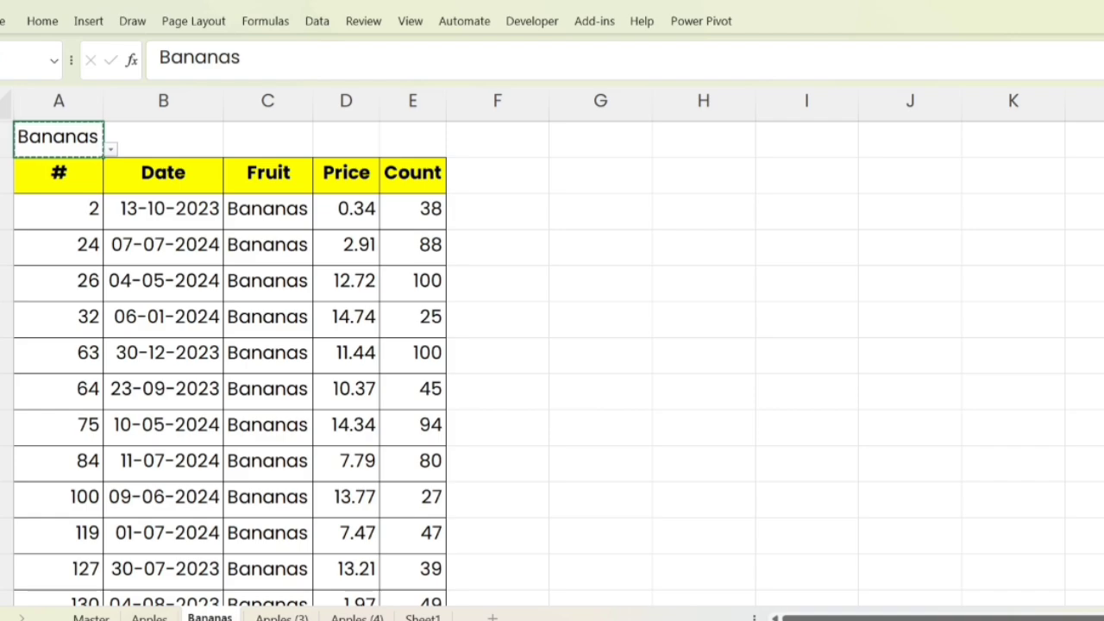
Choose Lemons from the A1 drop-down on the Apples (3) sheet and rename that sheet as Lemons.
{"action": "left_click", "coordinate": [281, 618]}
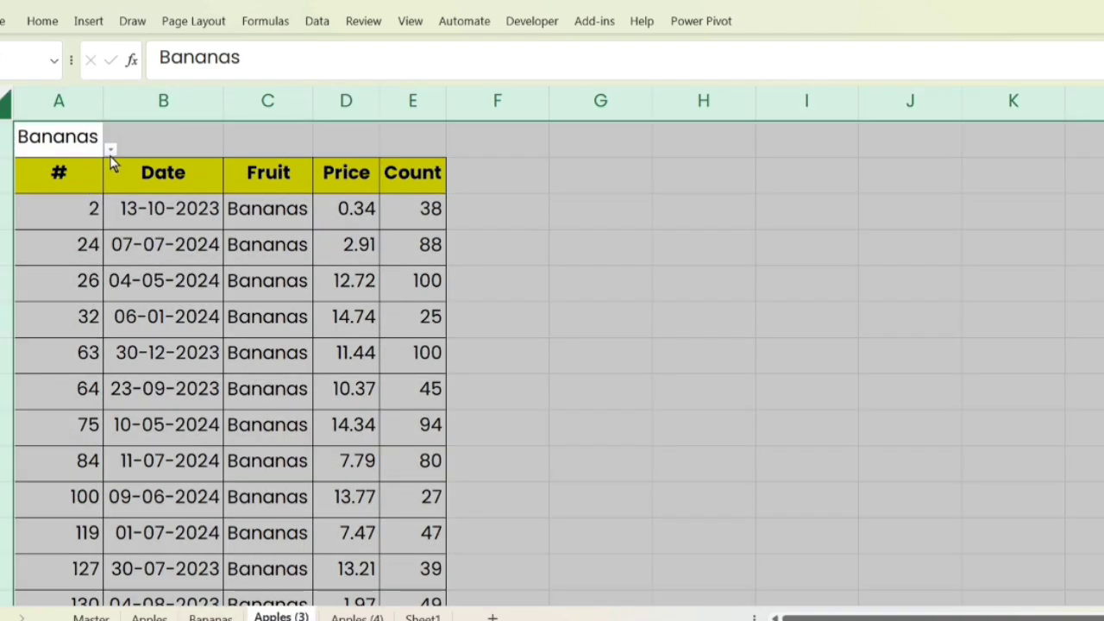
{"action": "left_click", "coordinate": [375, 175]}
{"action": "left_click", "coordinate": [79, 143]}
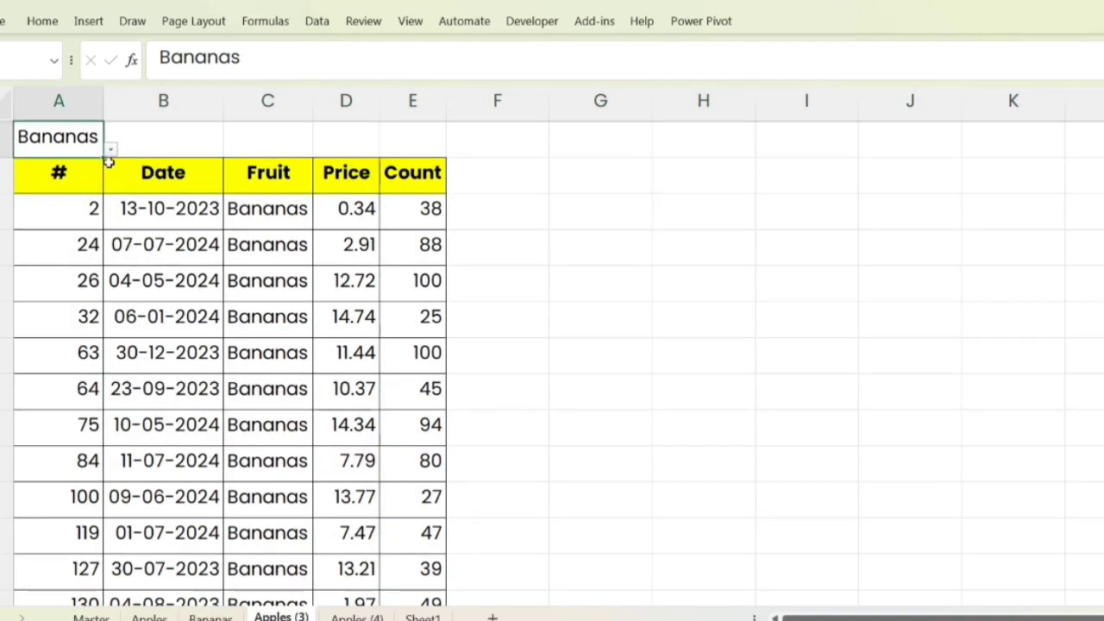
{"action": "left_click", "coordinate": [109, 150]}
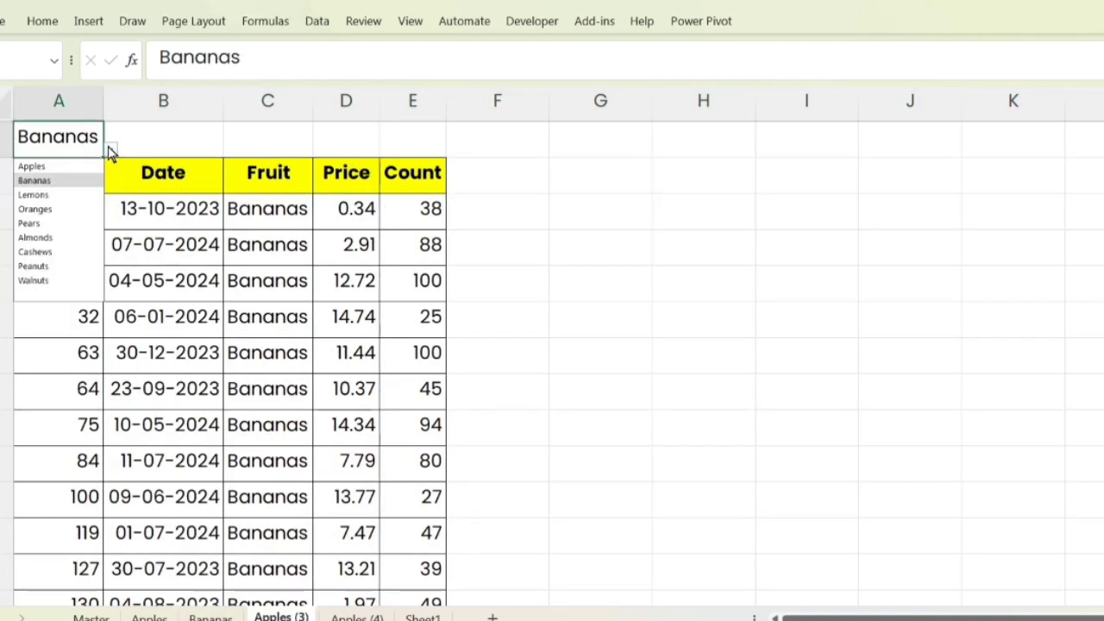
{"action": "left_click", "coordinate": [60, 195]}
{"action": "key", "text": "ctrl+c"}
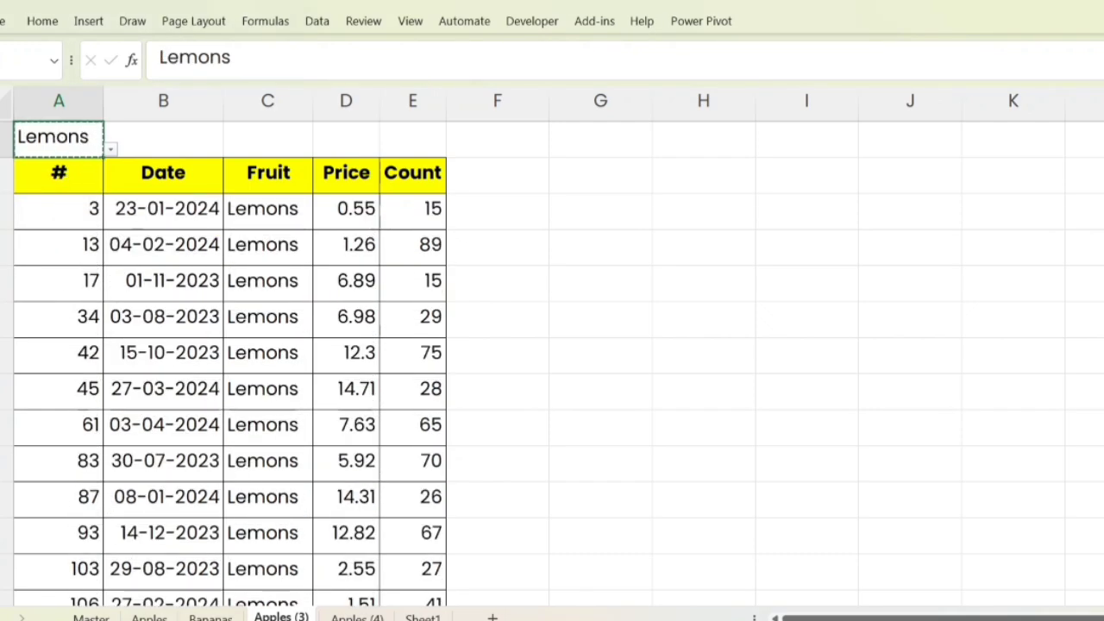
{"action": "double_click", "coordinate": [290, 616]}
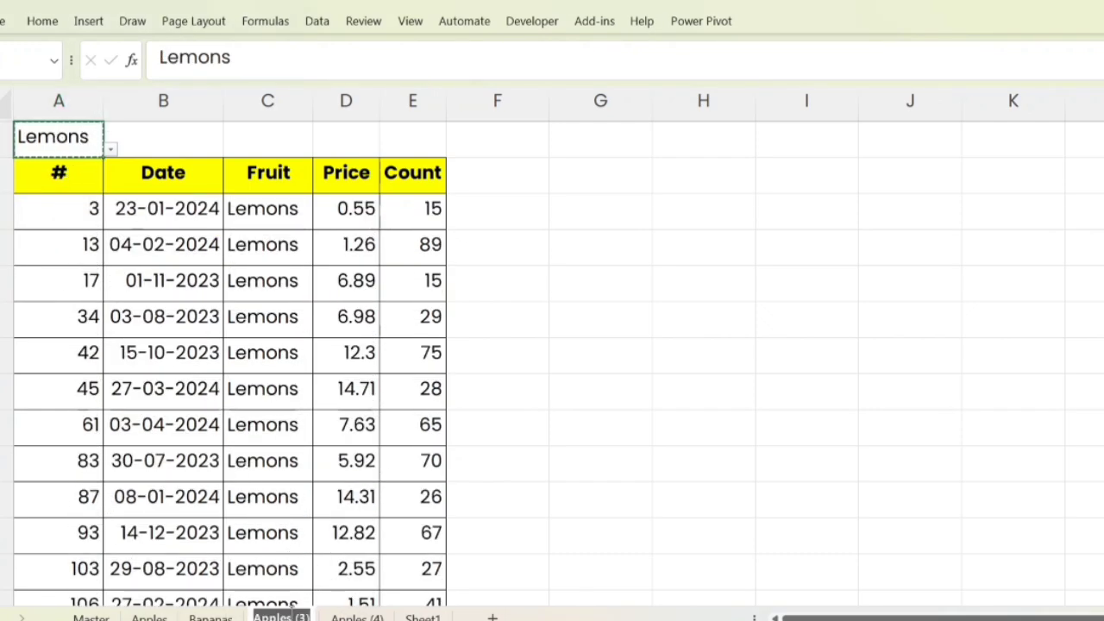
{"action": "key", "text": "ctrl+v"}
{"action": "key", "text": "Return"}
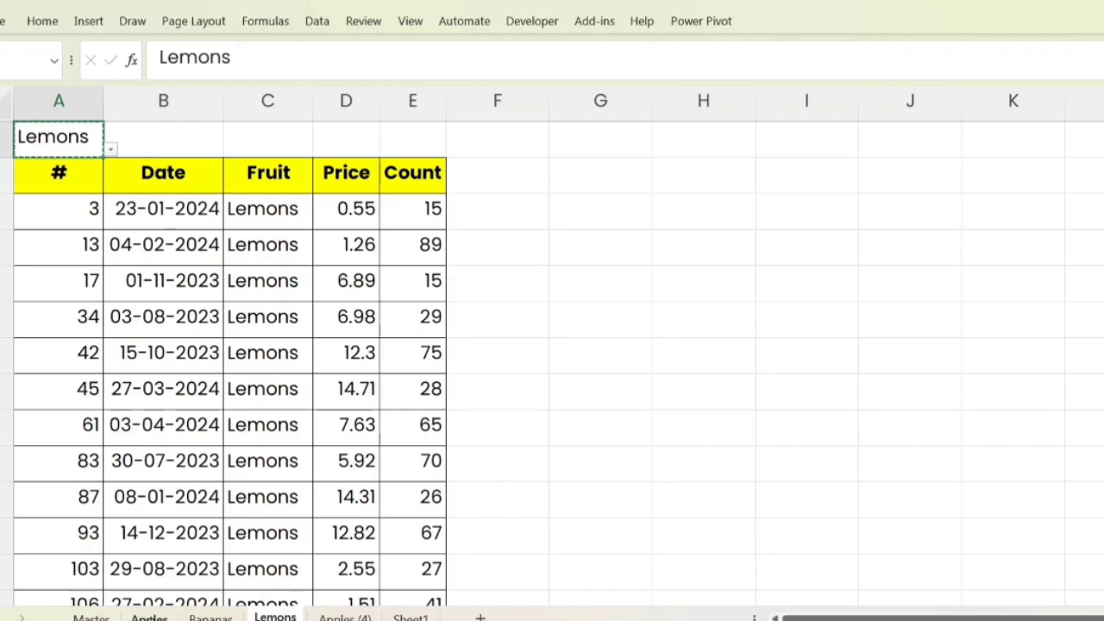
Compare the Bananas and Lemons sheets, and look through the Master data down to its last record.
{"action": "left_click", "coordinate": [149, 616]}
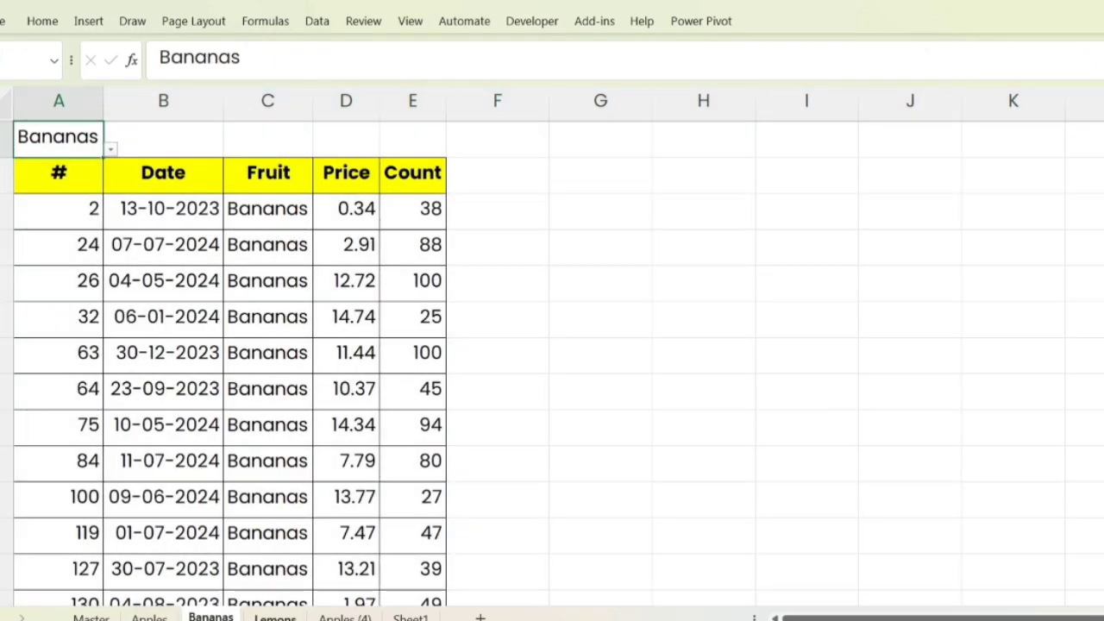
{"action": "left_click", "coordinate": [275, 616]}
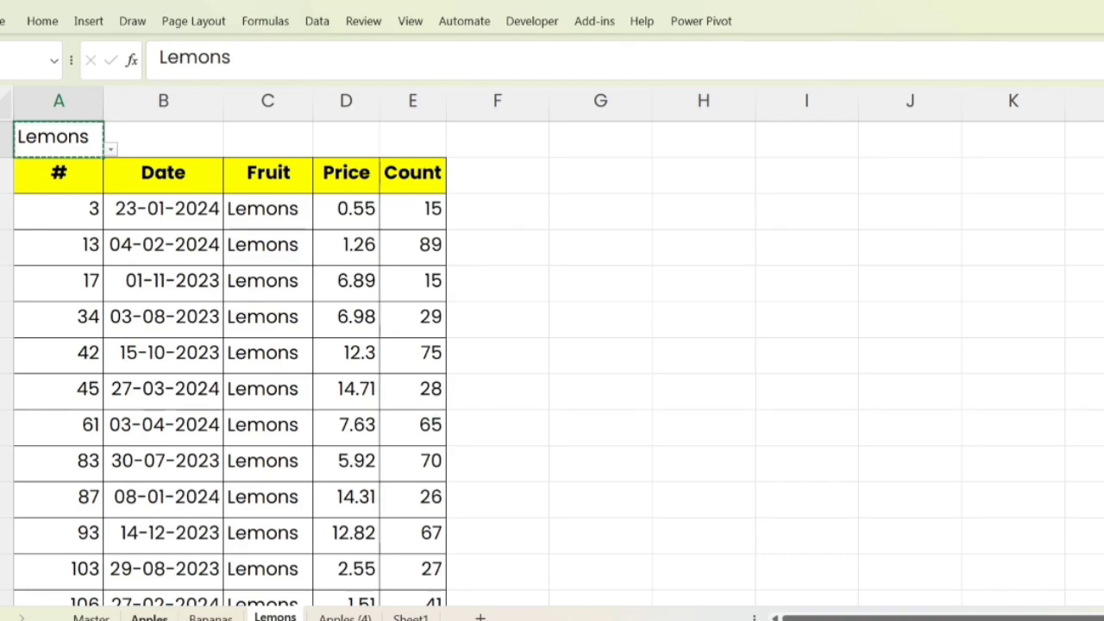
{"action": "left_click", "coordinate": [92, 617]}
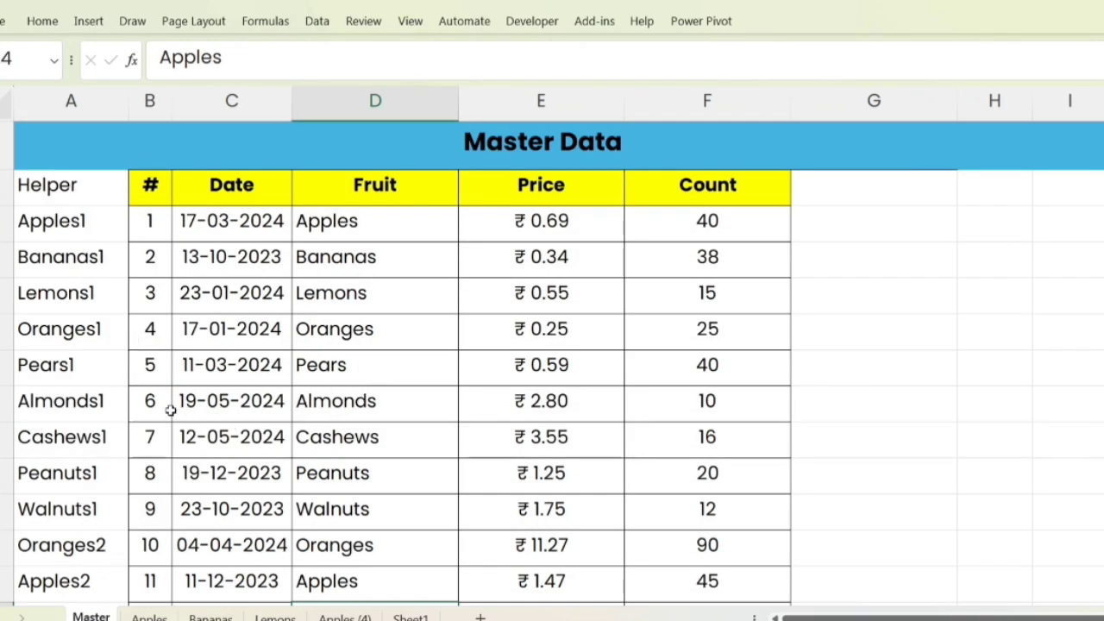
{"action": "scroll", "coordinate": [170, 411], "scroll_direction": "down", "scroll_amount": 20}
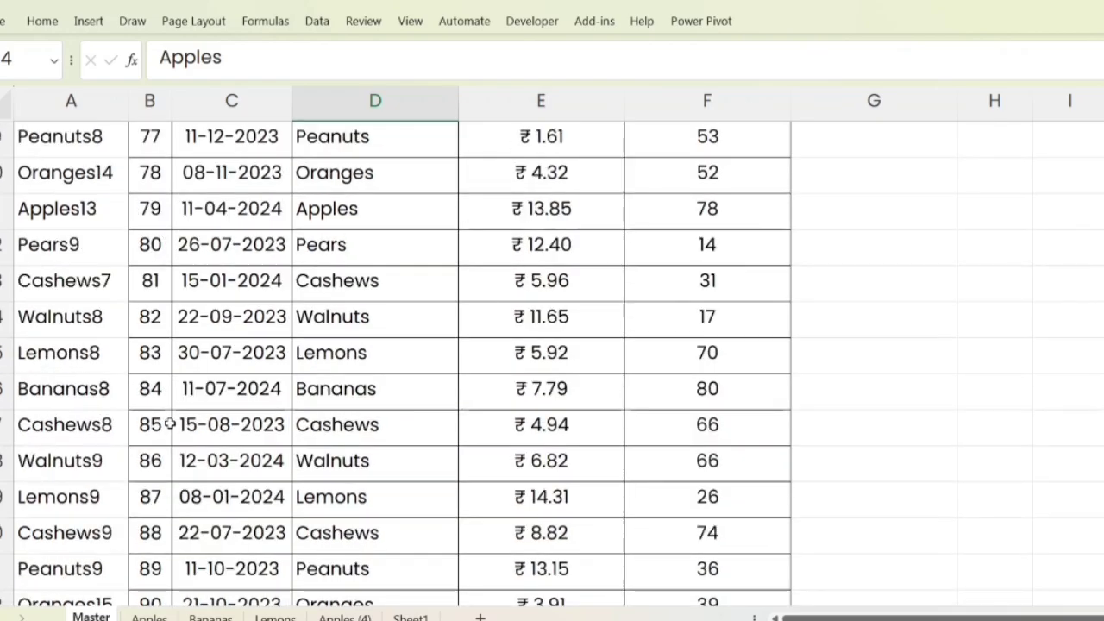
{"action": "scroll", "coordinate": [199, 479], "scroll_direction": "down", "scroll_amount": 20}
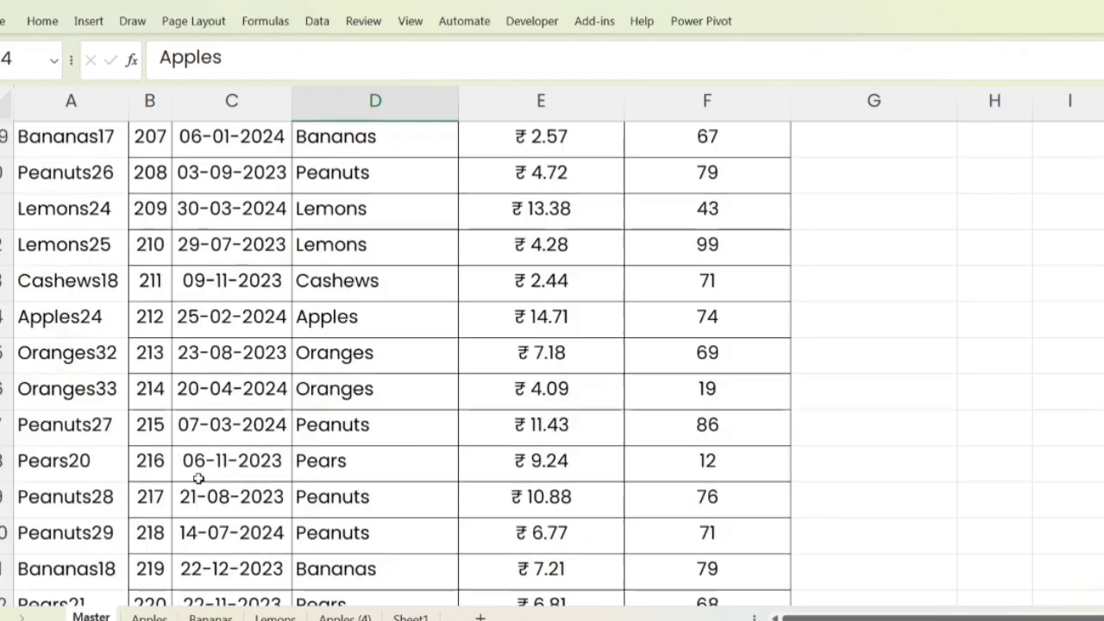
{"action": "scroll", "coordinate": [199, 479], "scroll_direction": "down", "scroll_amount": 15}
{"action": "scroll", "coordinate": [198, 479], "scroll_direction": "up", "scroll_amount": 15}
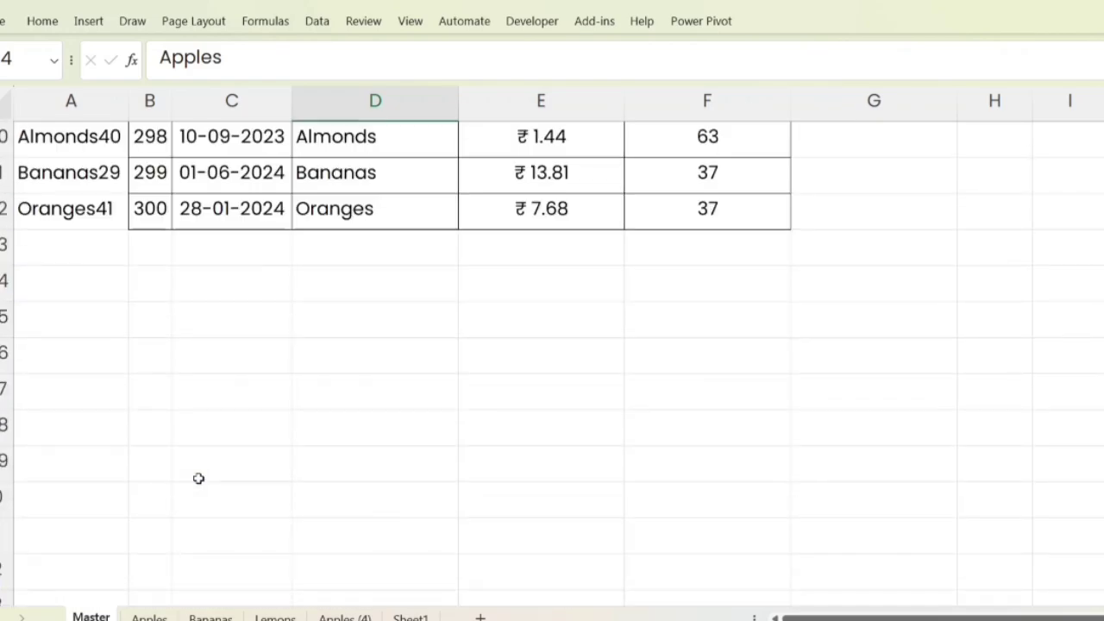
{"action": "scroll", "coordinate": [199, 479], "scroll_direction": "down", "scroll_amount": 9}
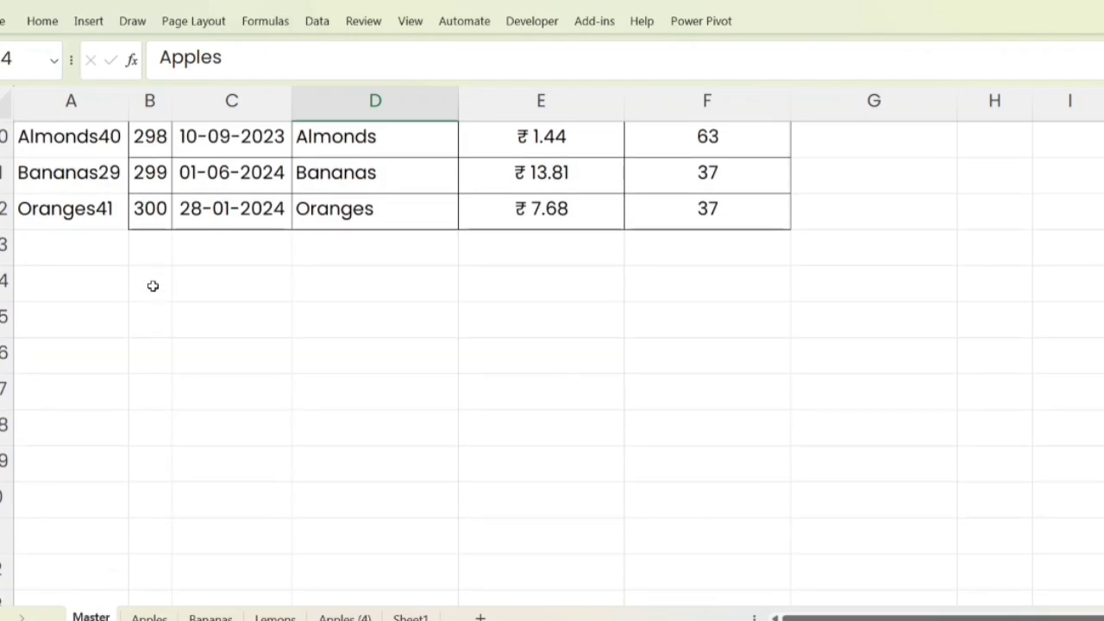
Add a record in row 303 of the Master sheet: 301, 16-07-2024, Apples, price 150, count 25.
{"action": "left_click", "coordinate": [151, 254]}
{"action": "type", "text": "301"}
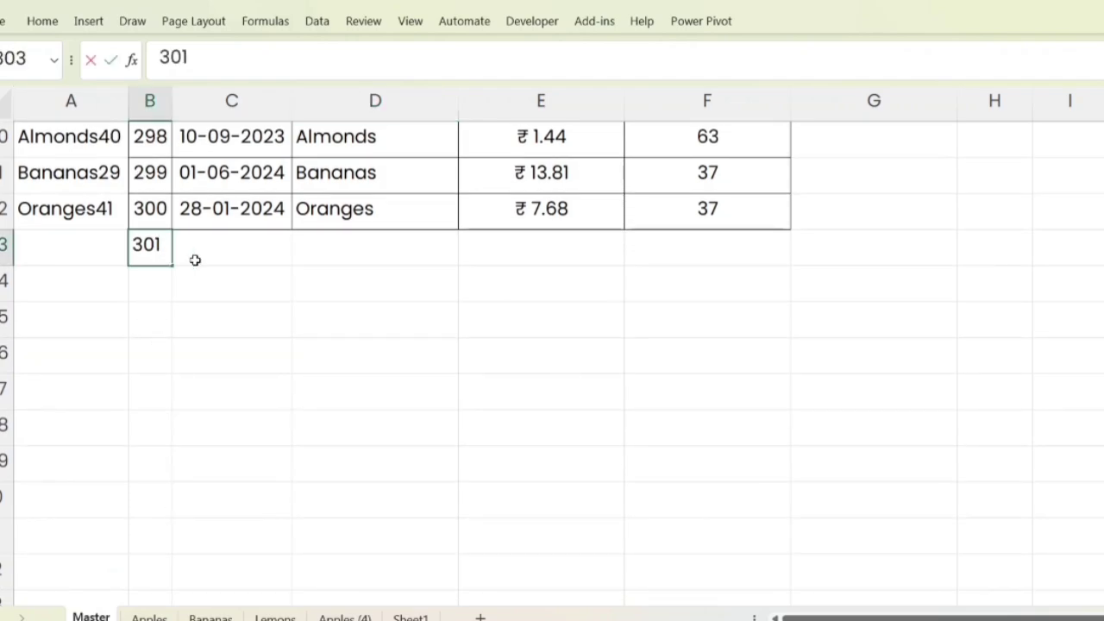
{"action": "left_click", "coordinate": [195, 259]}
{"action": "key", "text": "ctrl+semicolon"}
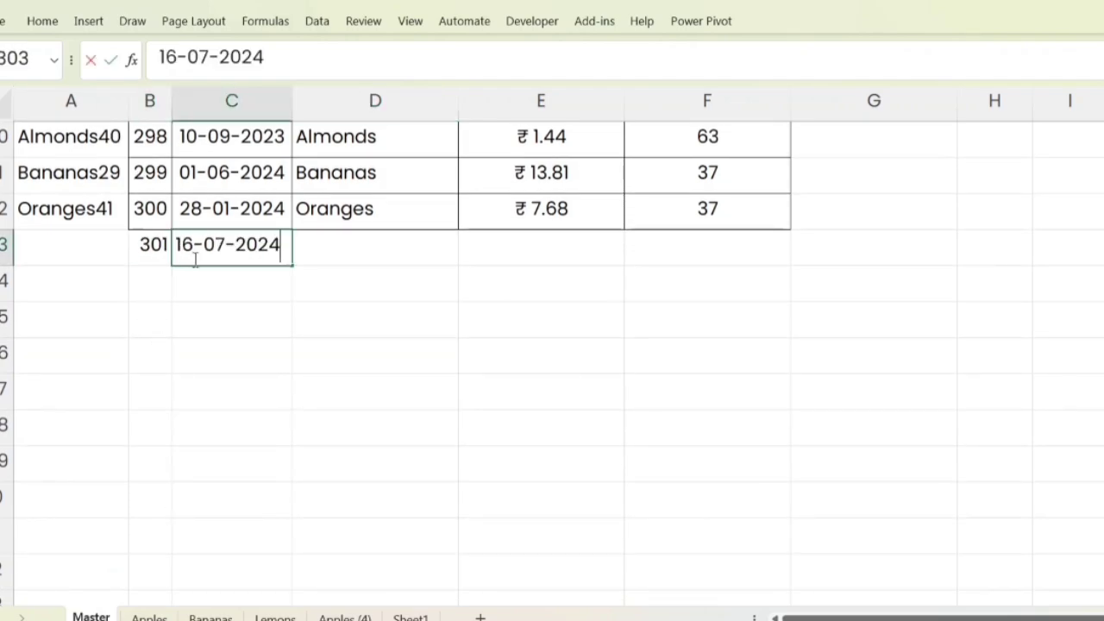
{"action": "key", "text": "Tab"}
{"action": "type", "text": "Apples"}
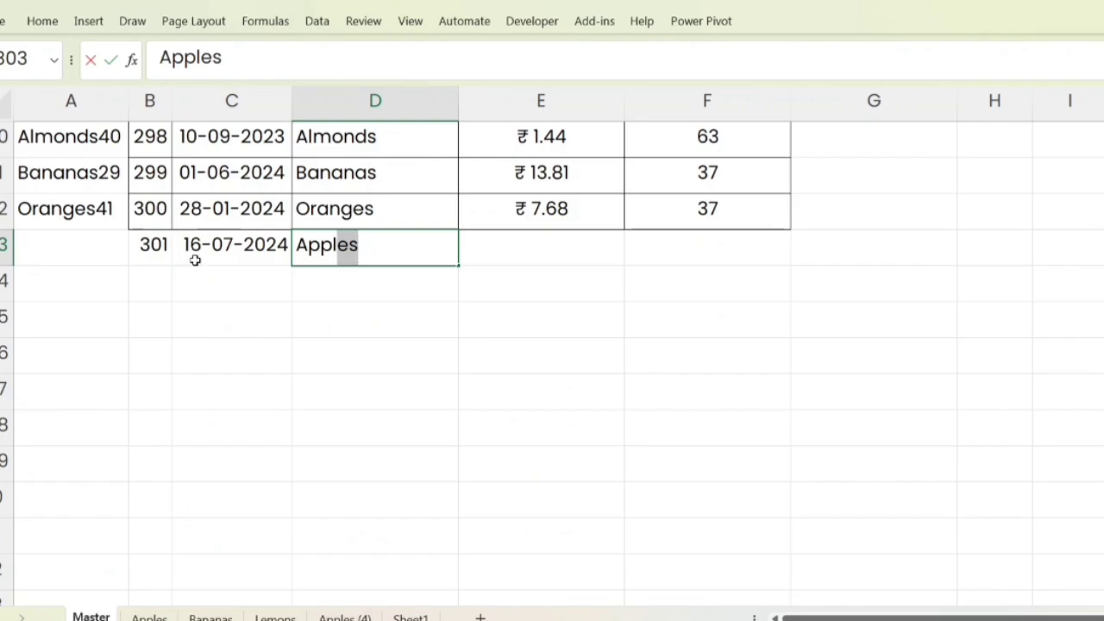
{"action": "key", "text": "Tab"}
{"action": "type", "text": "150"}
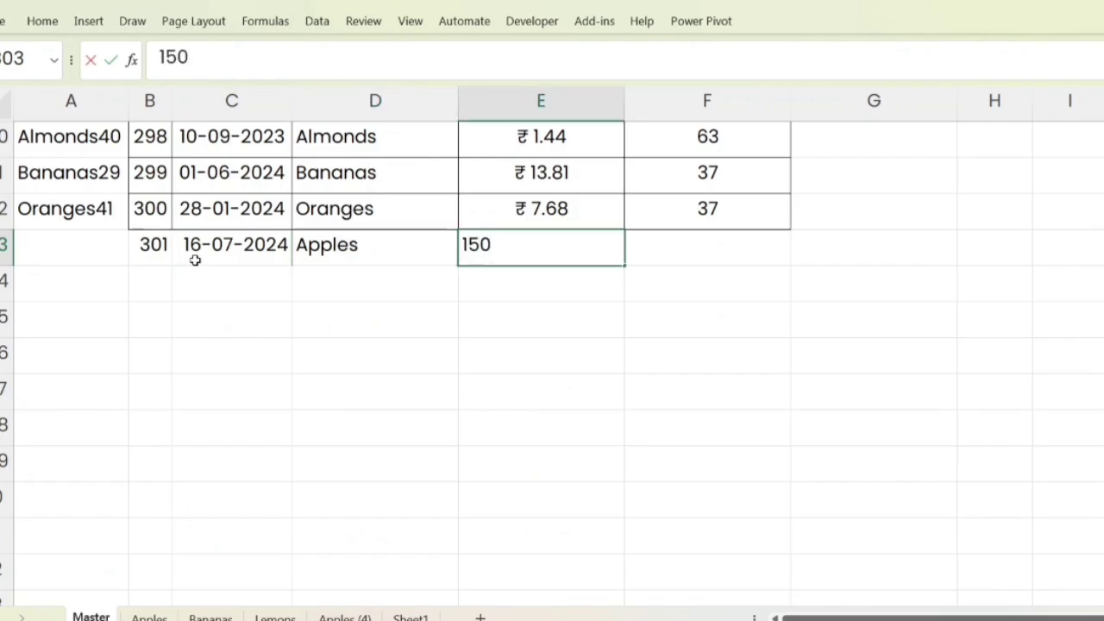
{"action": "key", "text": "Tab"}
{"action": "type", "text": "25"}
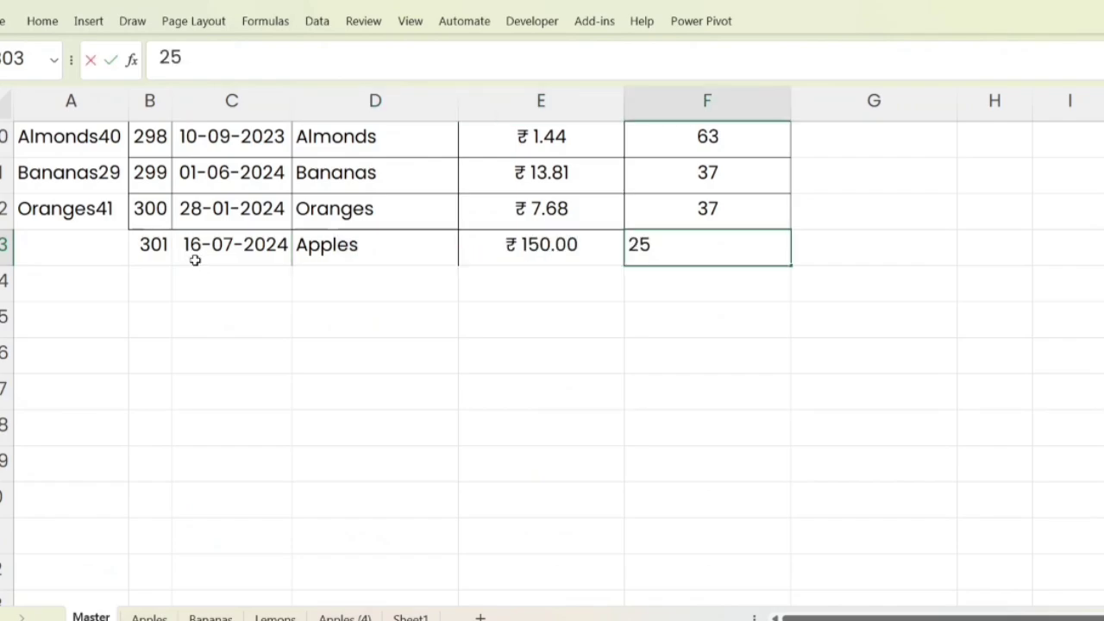
{"action": "key", "text": "Return"}
Fill the A302 helper formula down column A over the new record and the blank rows below it.
{"action": "left_click", "coordinate": [73, 211]}
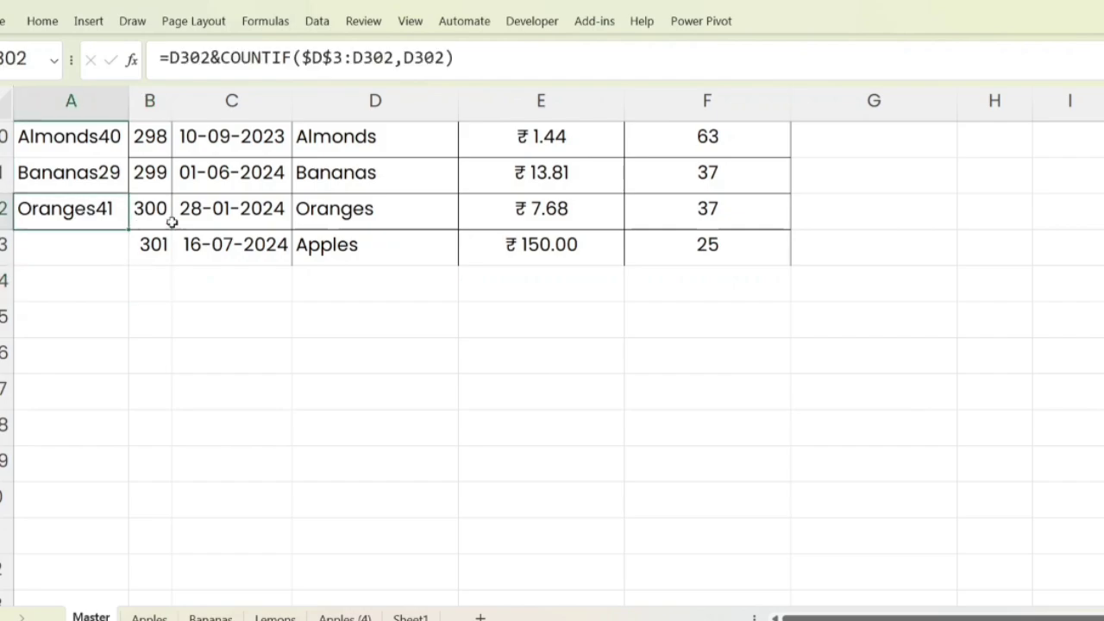
{"action": "key", "text": "shift+Down"}
{"action": "key", "text": "ctrl+shift+Down"}
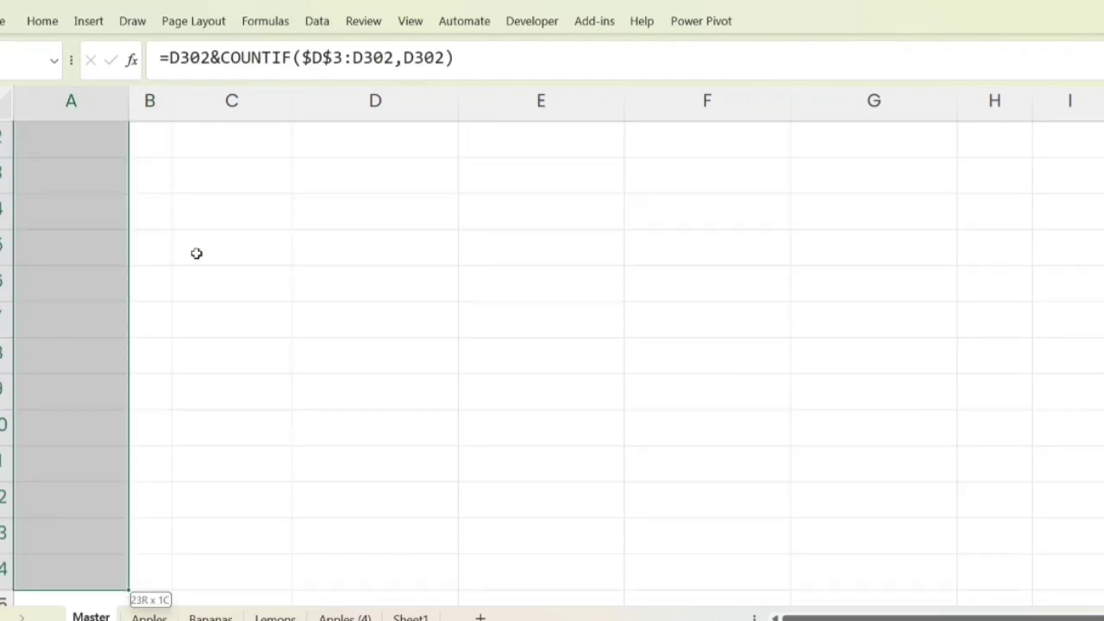
{"action": "key", "text": "ctrl+d"}
{"action": "key", "text": "Up"}
{"action": "key", "text": "Up"}
{"action": "key", "text": "Up"}
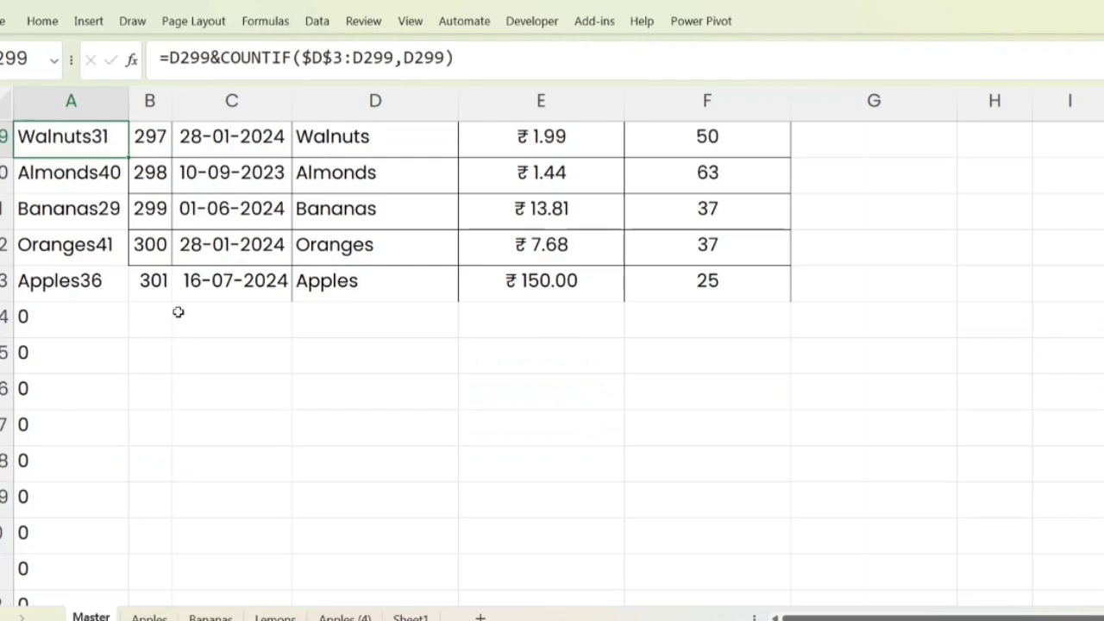
Choose Apples from the A1 drop-down on the Apples sheet and check the end of its list for record 301.
{"action": "left_click", "coordinate": [149, 618]}
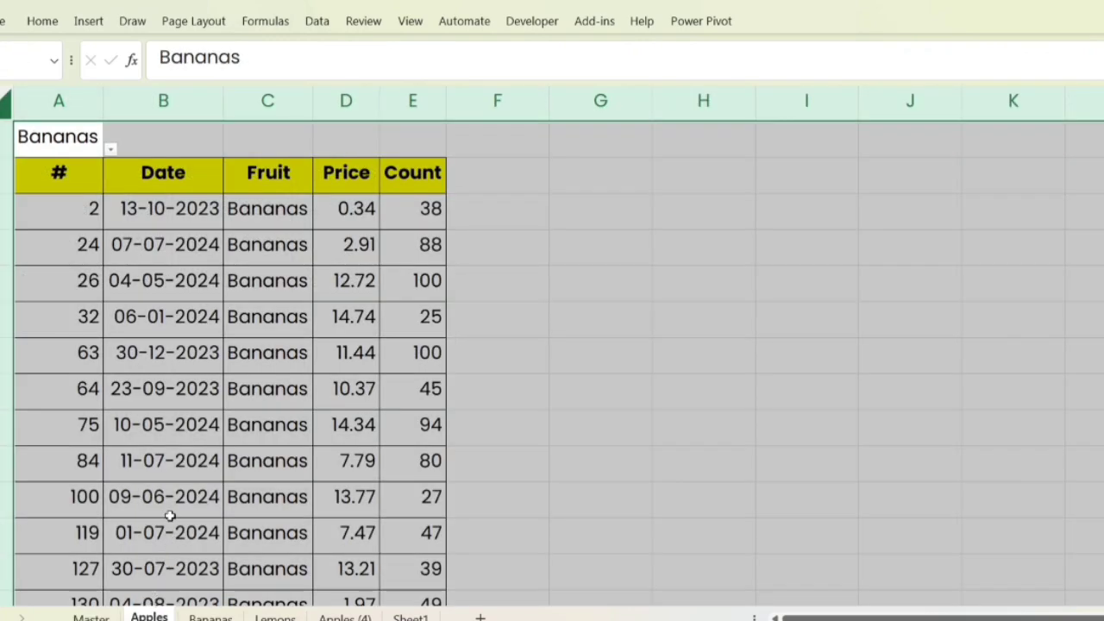
{"action": "left_click", "coordinate": [111, 149]}
{"action": "left_click", "coordinate": [54, 163]}
{"action": "scroll", "coordinate": [121, 239], "scroll_direction": "down", "scroll_amount": 10}
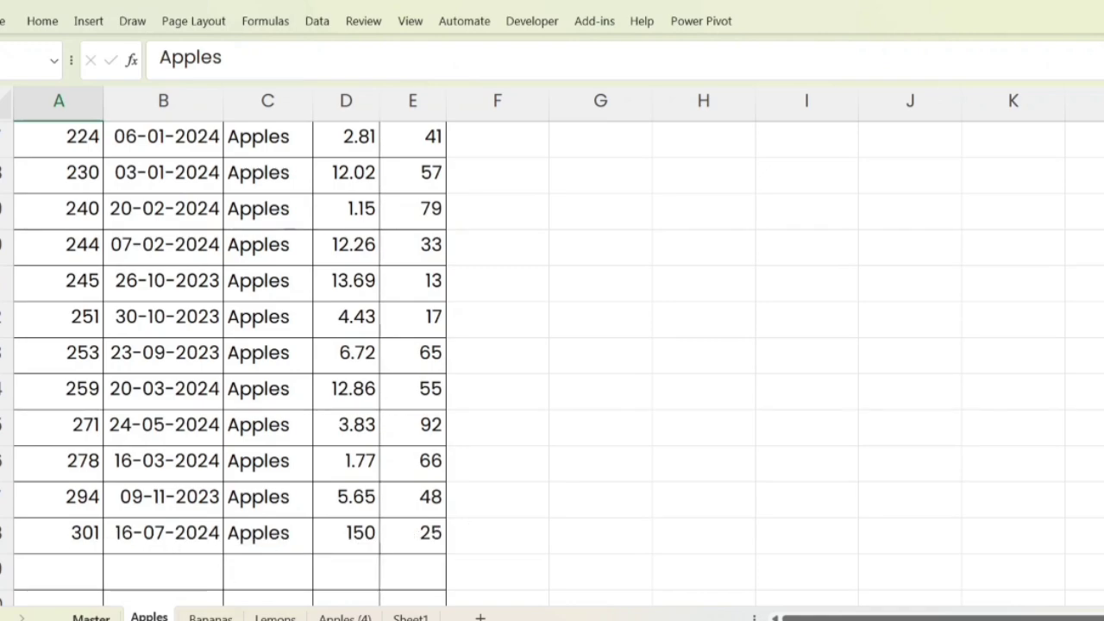
Open the Apples sheet's name for editing.
{"action": "left_click", "coordinate": [91, 619]}
{"action": "double_click", "coordinate": [149, 617]}
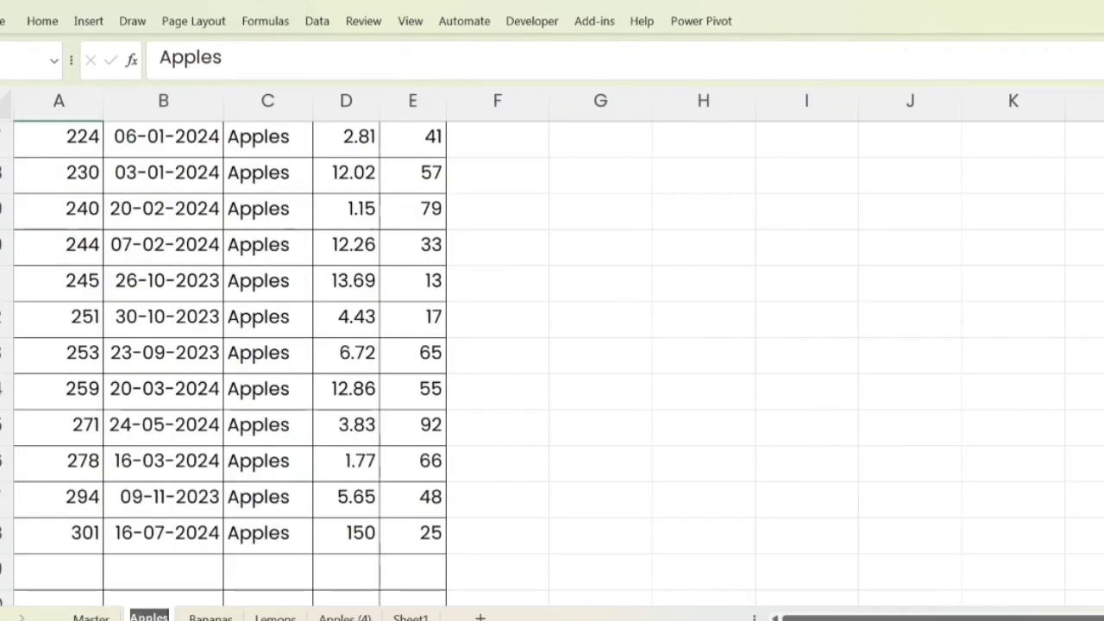